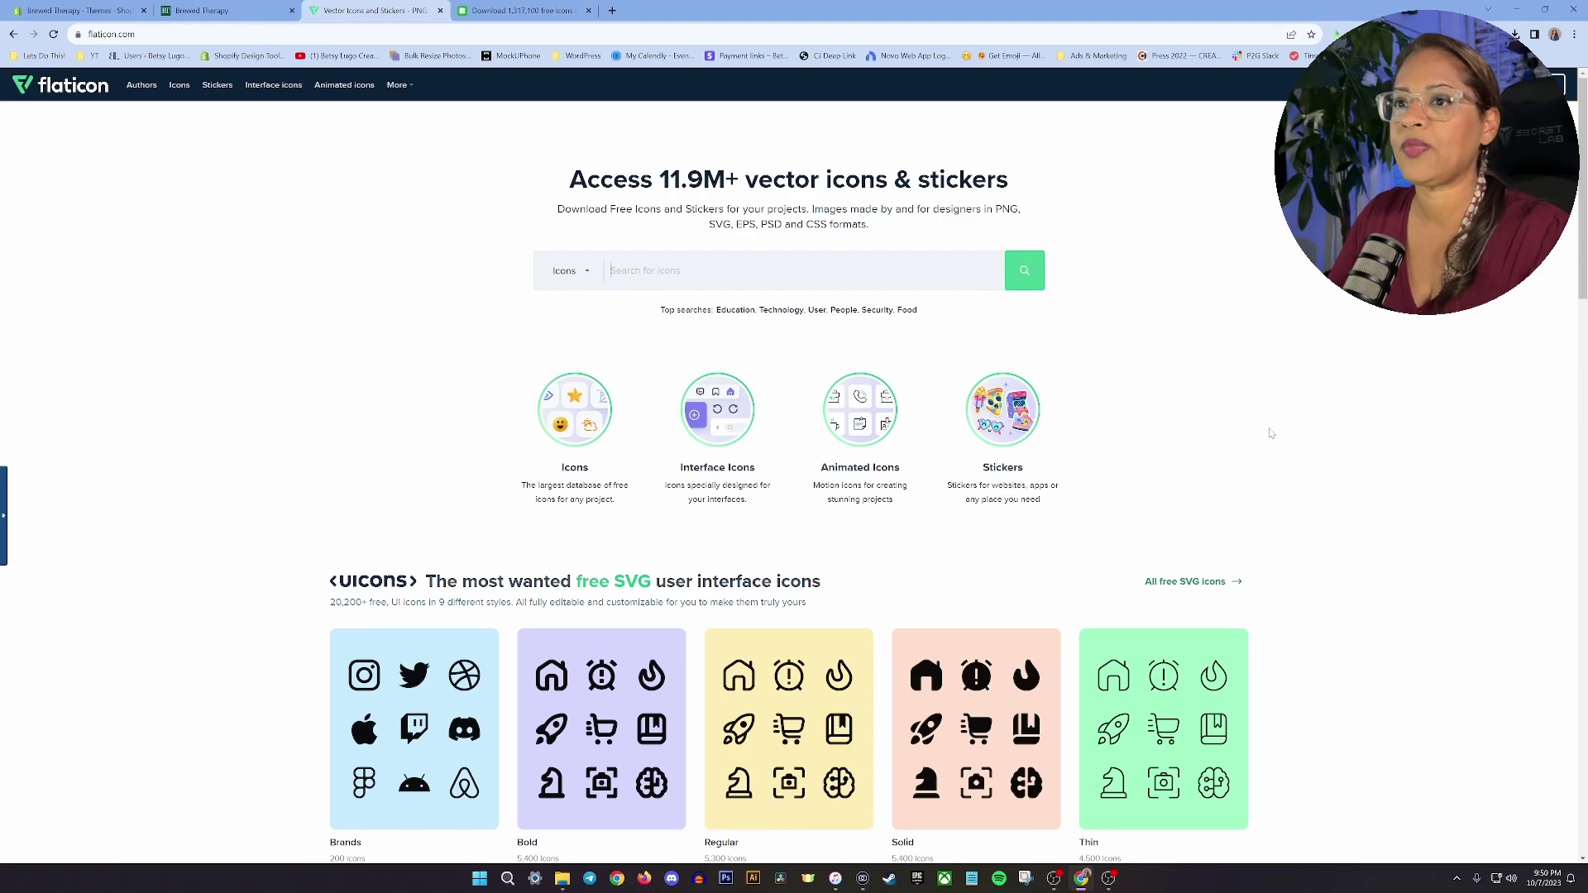
# Look through the icon collections and sticker packs on the Flaticon home page
pyautogui.scroll(-2, 1271, 434)
pyautogui.scroll(-3, 1270, 434)
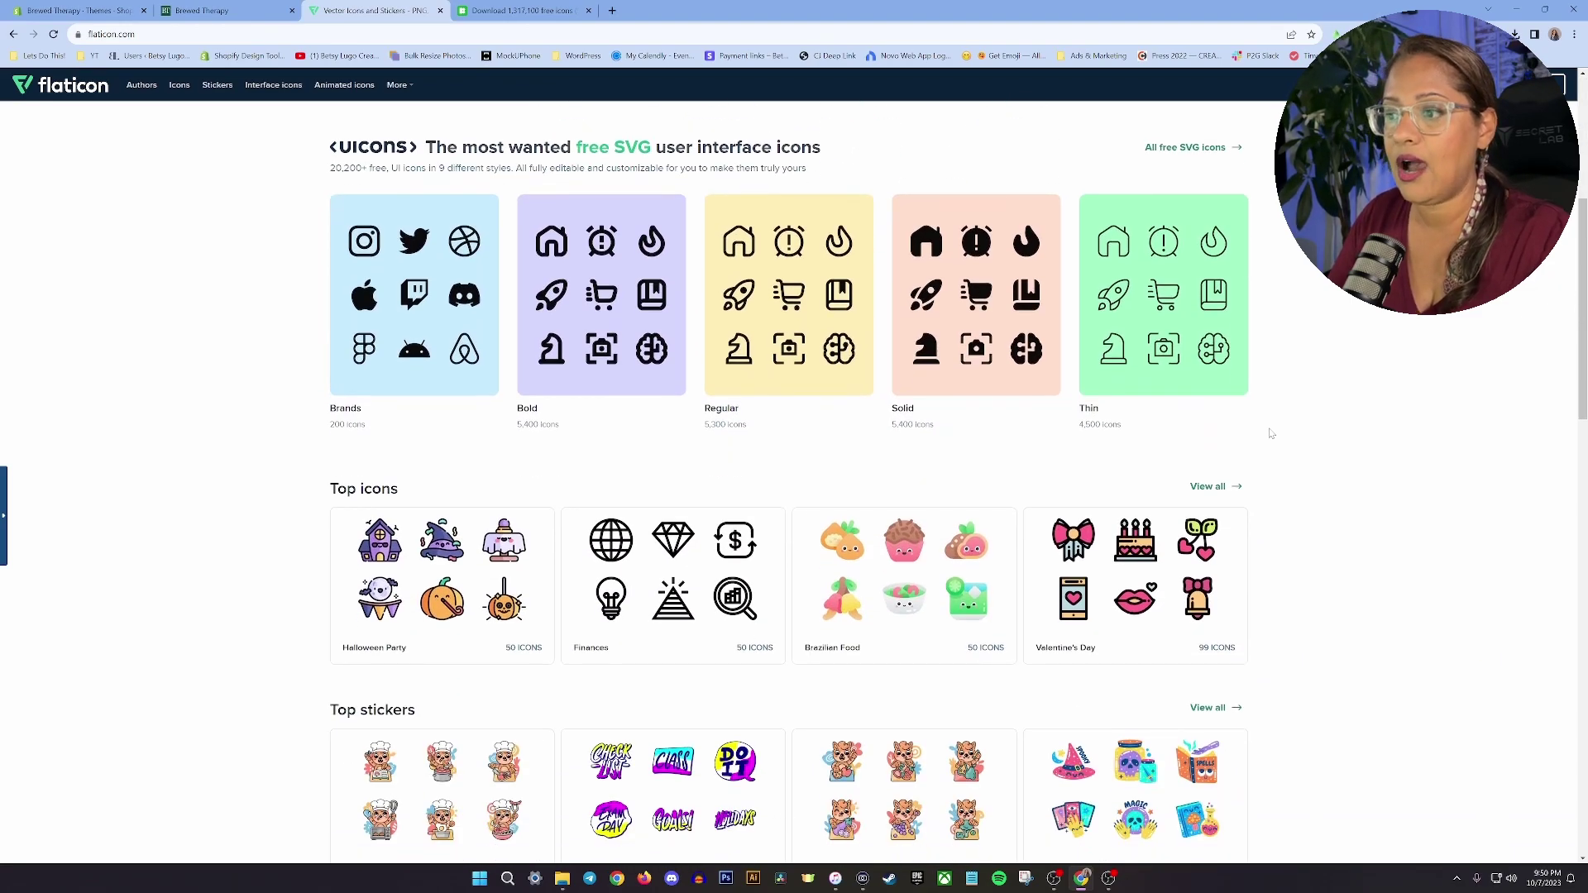
pyautogui.scroll(-3, 1270, 434)
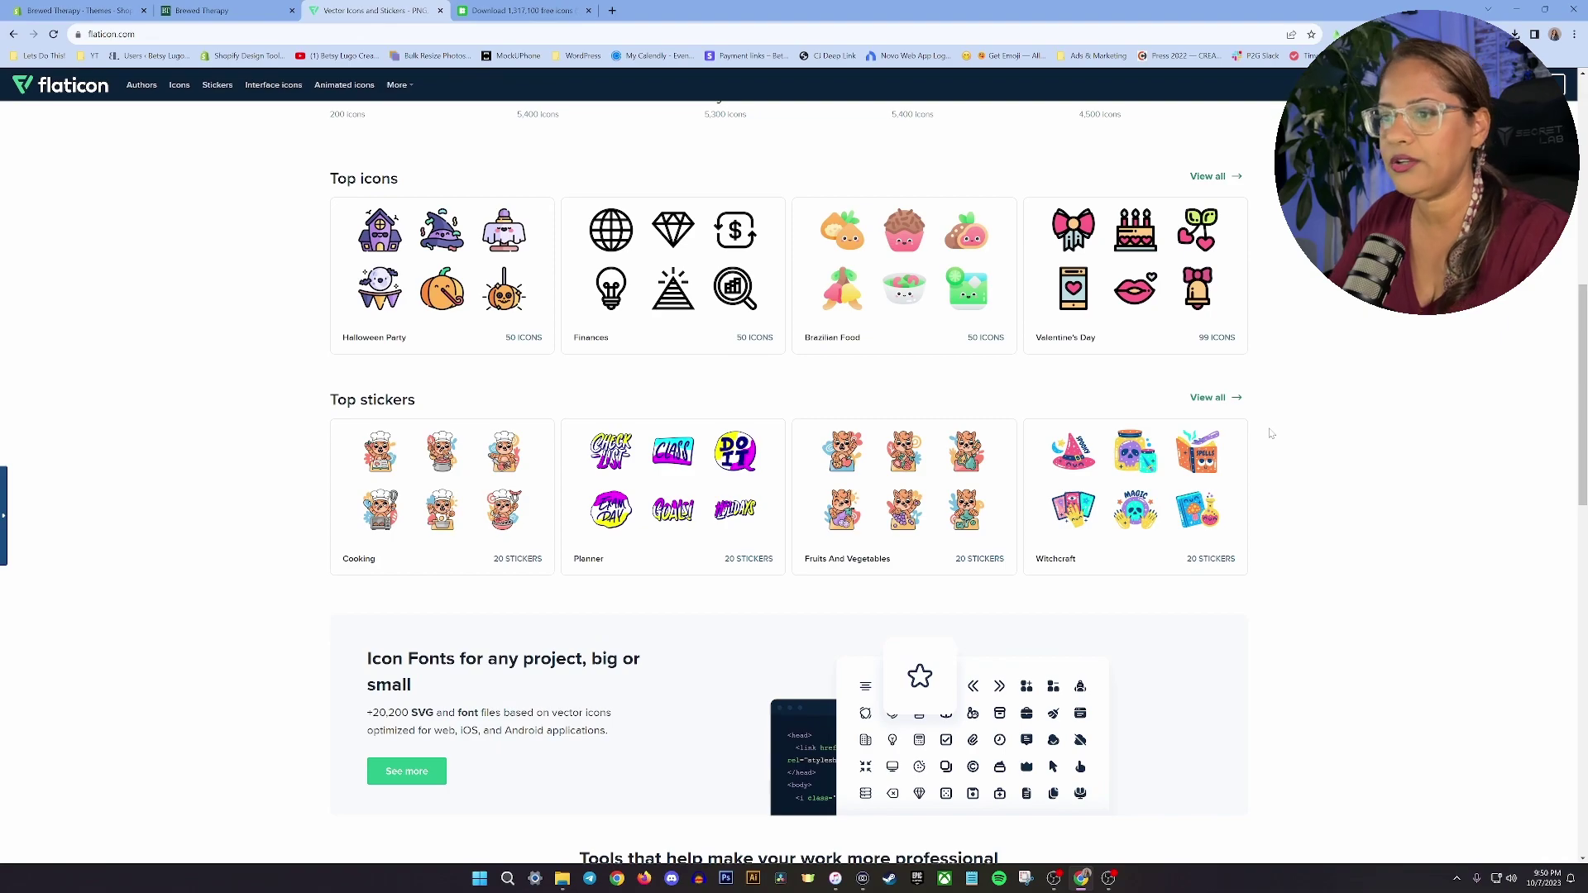
pyautogui.scroll(9, 1270, 433)
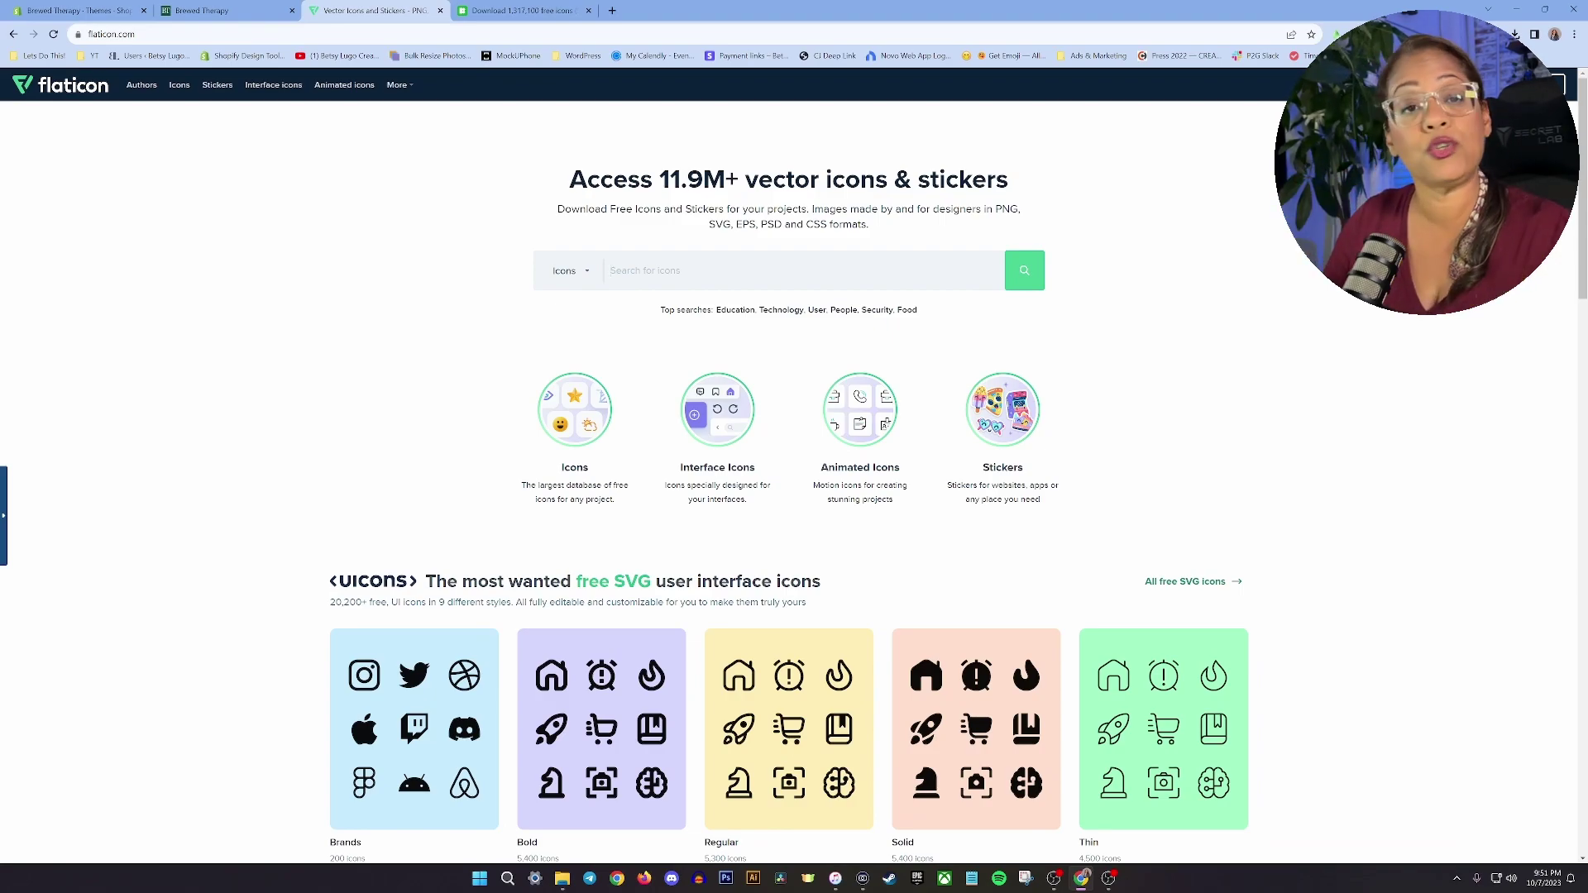
# Switch to the Icons8 page and open its popular social-media icon search
pyautogui.click(494, 12)
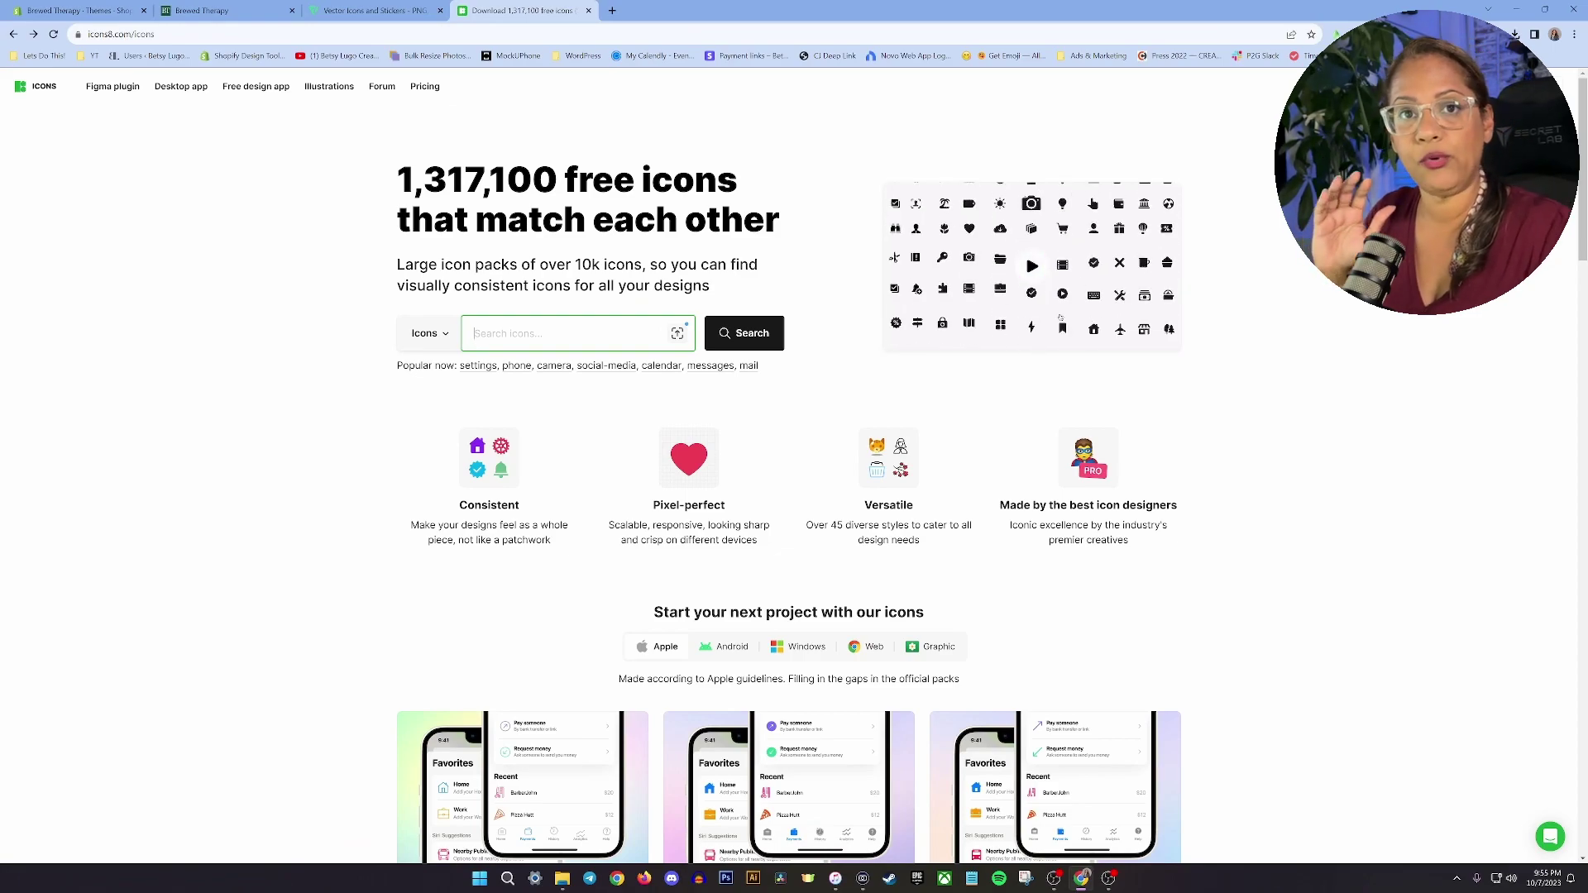
pyautogui.write('sco')
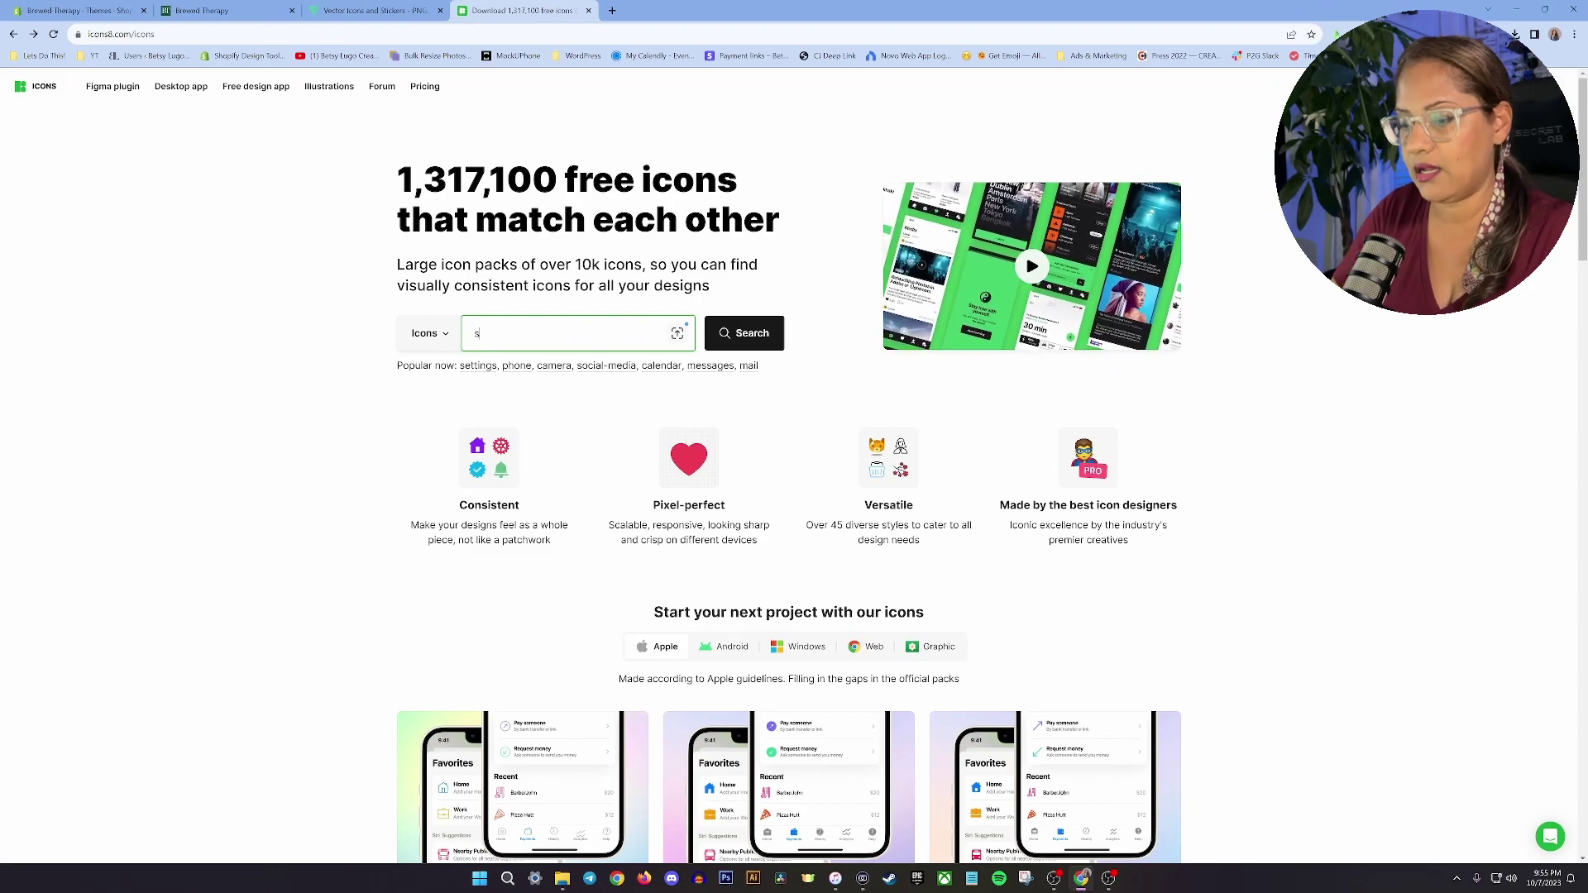
pyautogui.press('BackSpace')
pyautogui.press('BackSpace')
pyautogui.press('BackSpace')
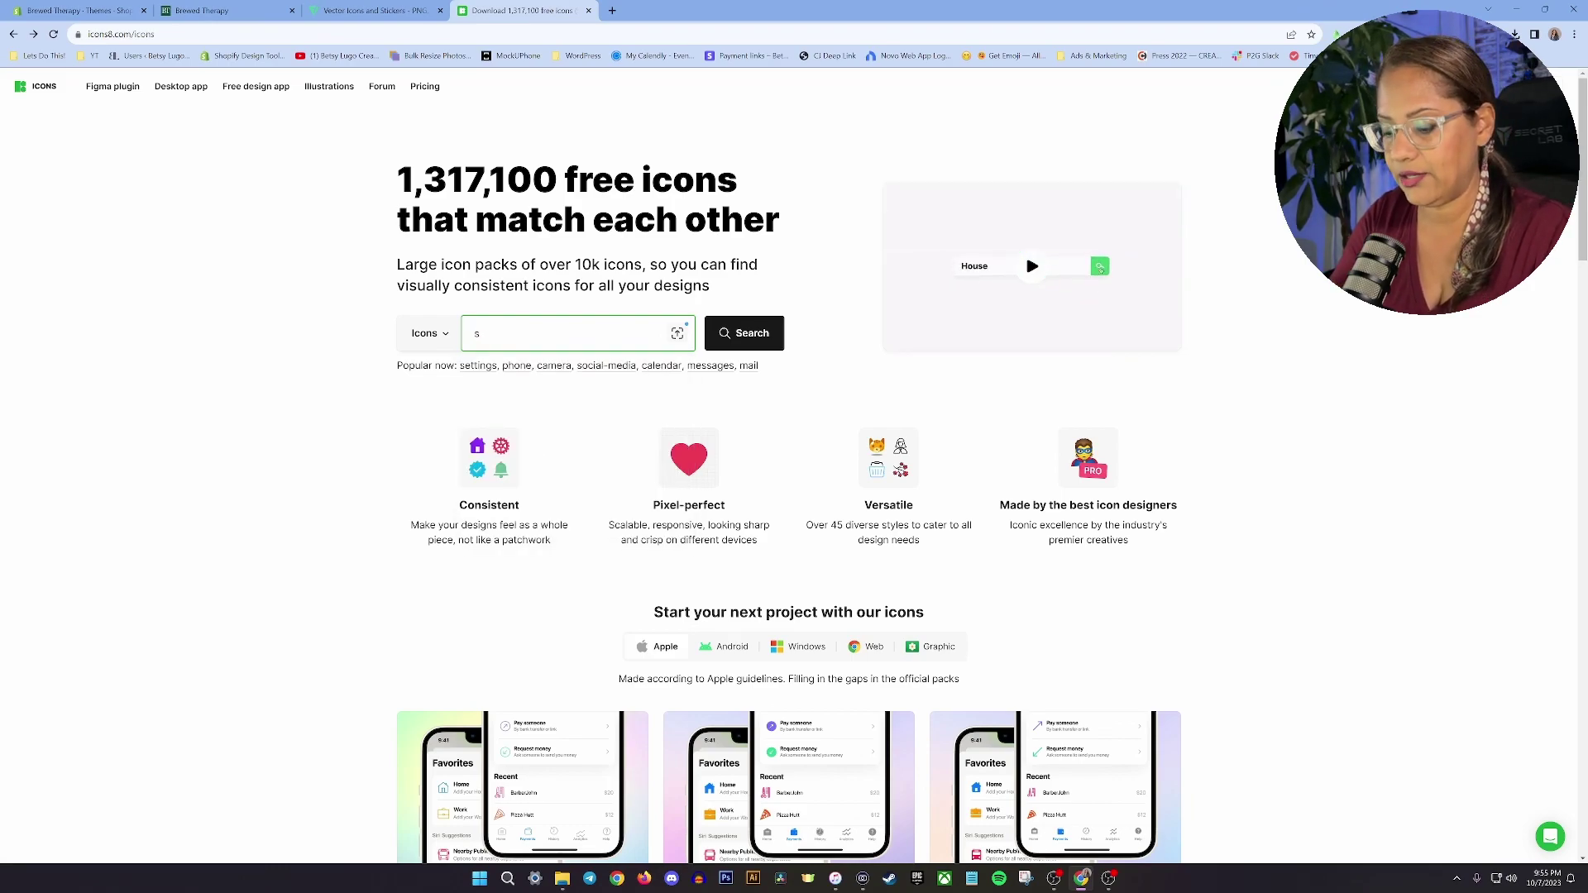
pyautogui.click(589, 365)
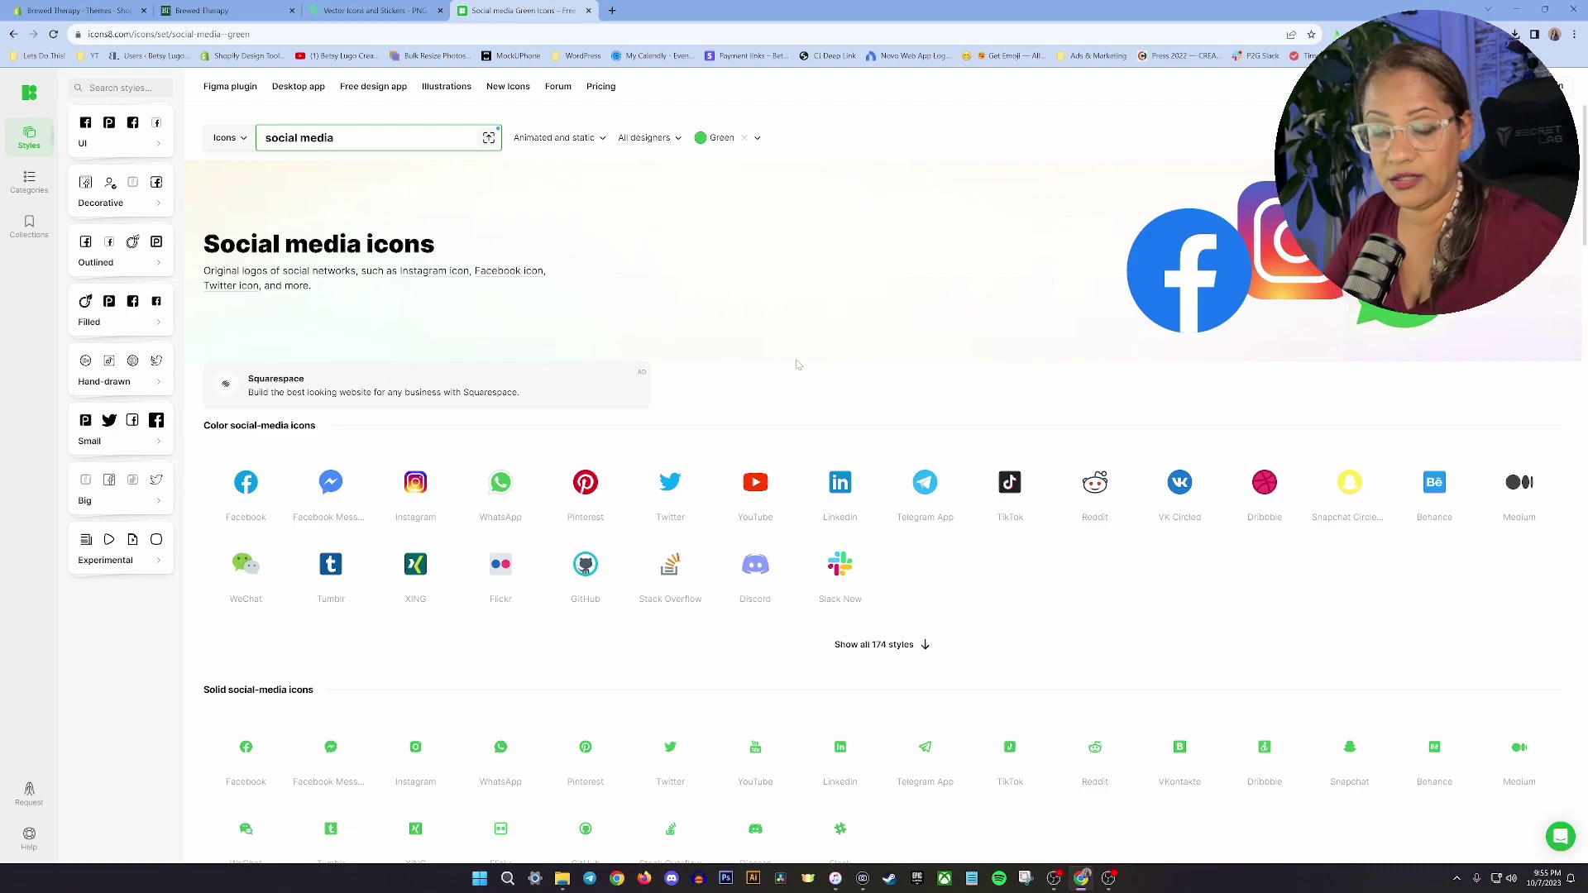
# Examine the social media icon styles offered, from the color and solid sets through the other style packs
pyautogui.scroll(-8, 797, 365)
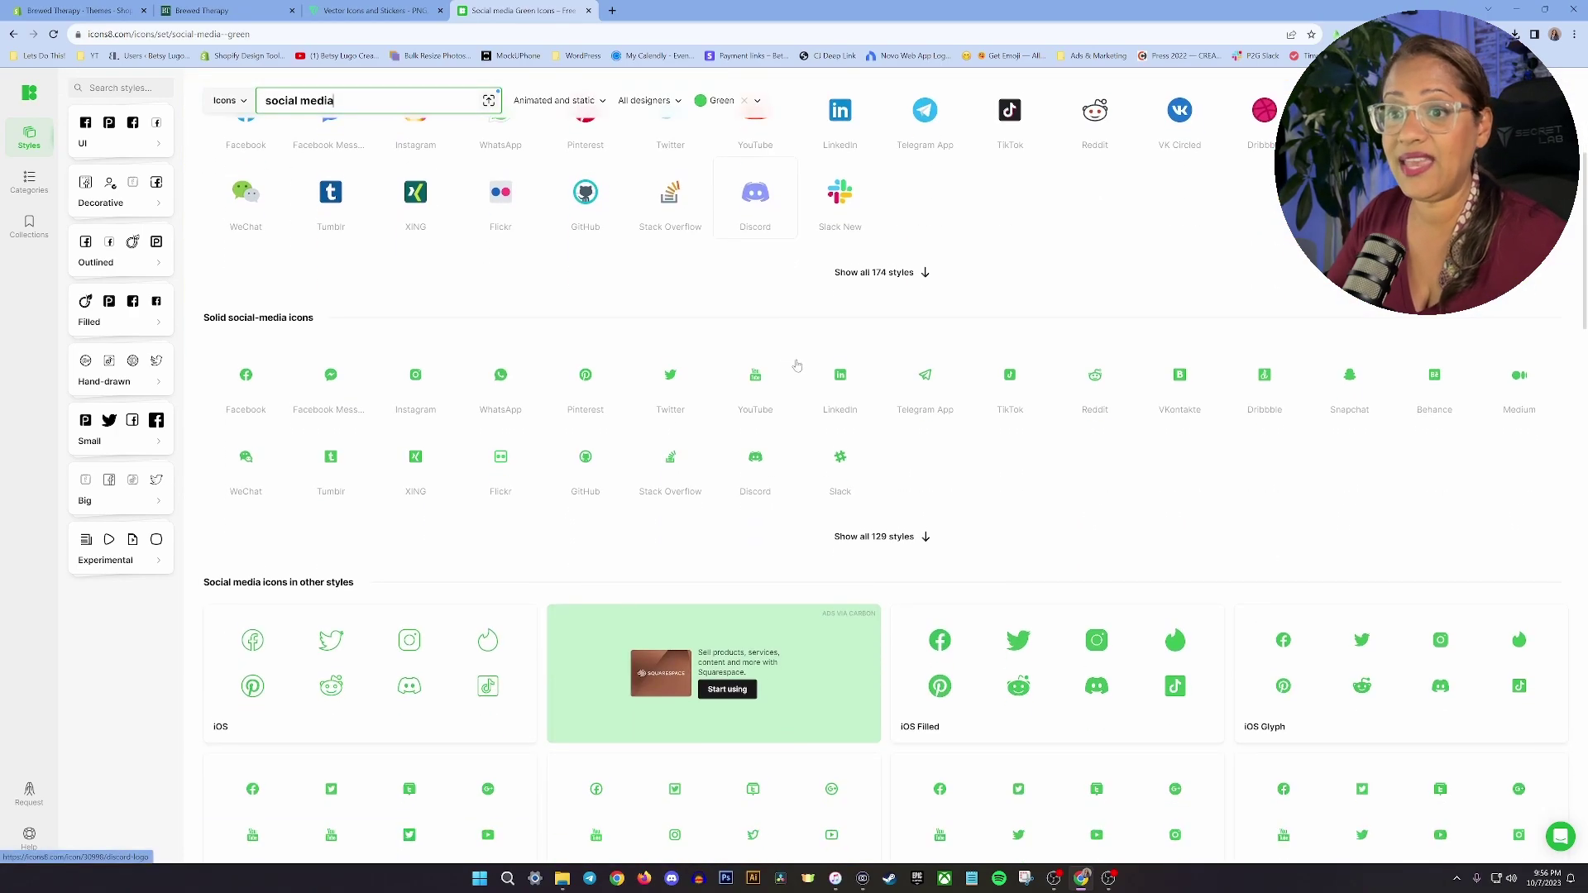
pyautogui.scroll(-8, 796, 364)
pyautogui.scroll(3, 796, 365)
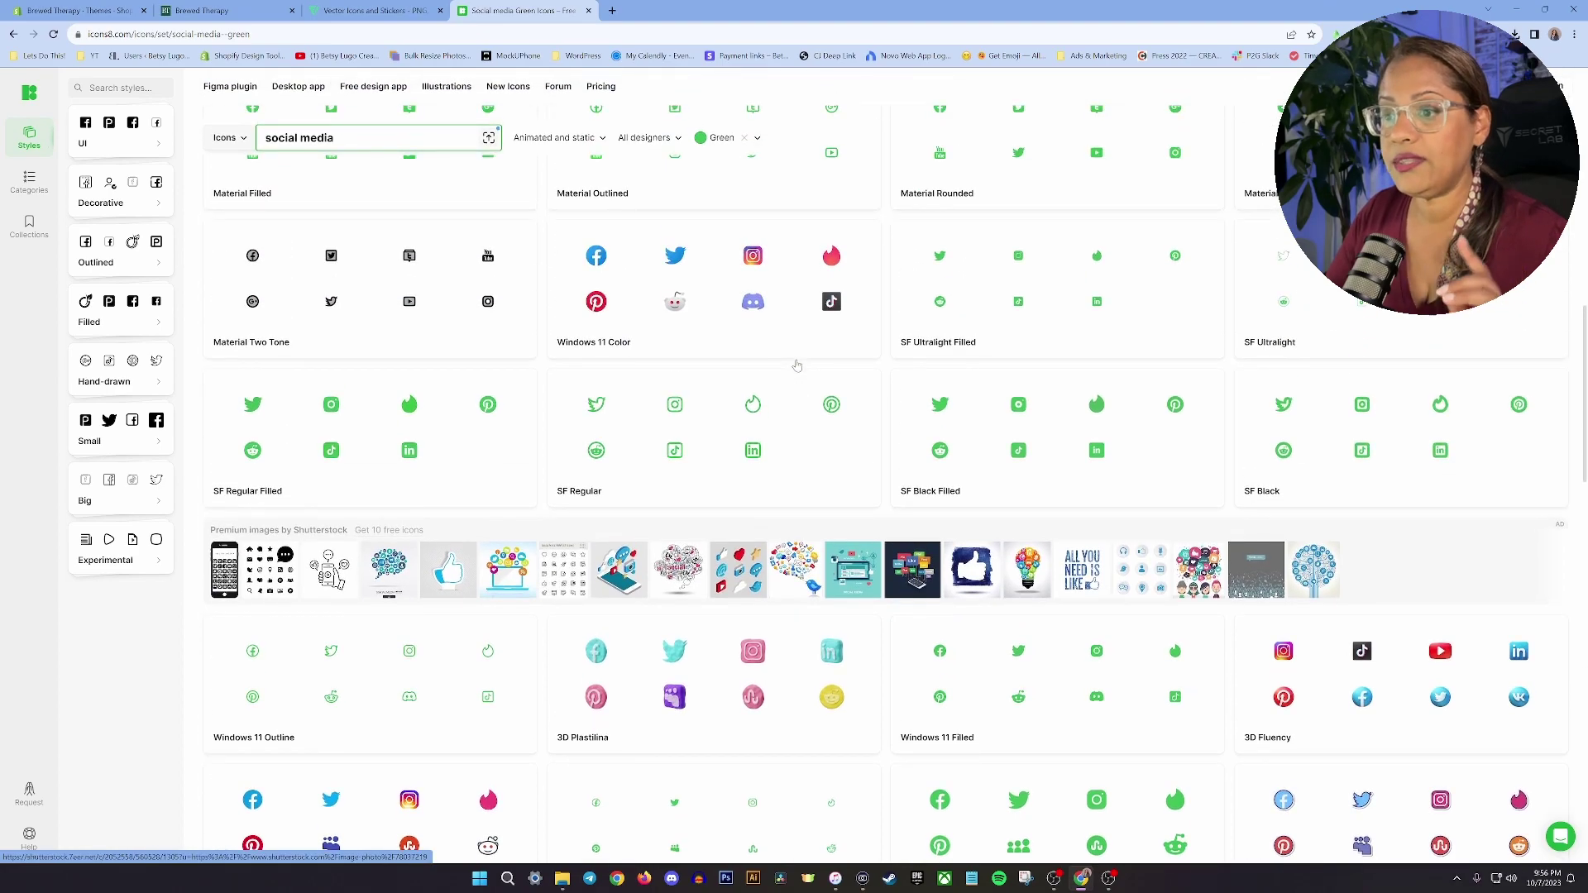
pyautogui.scroll(6, 796, 365)
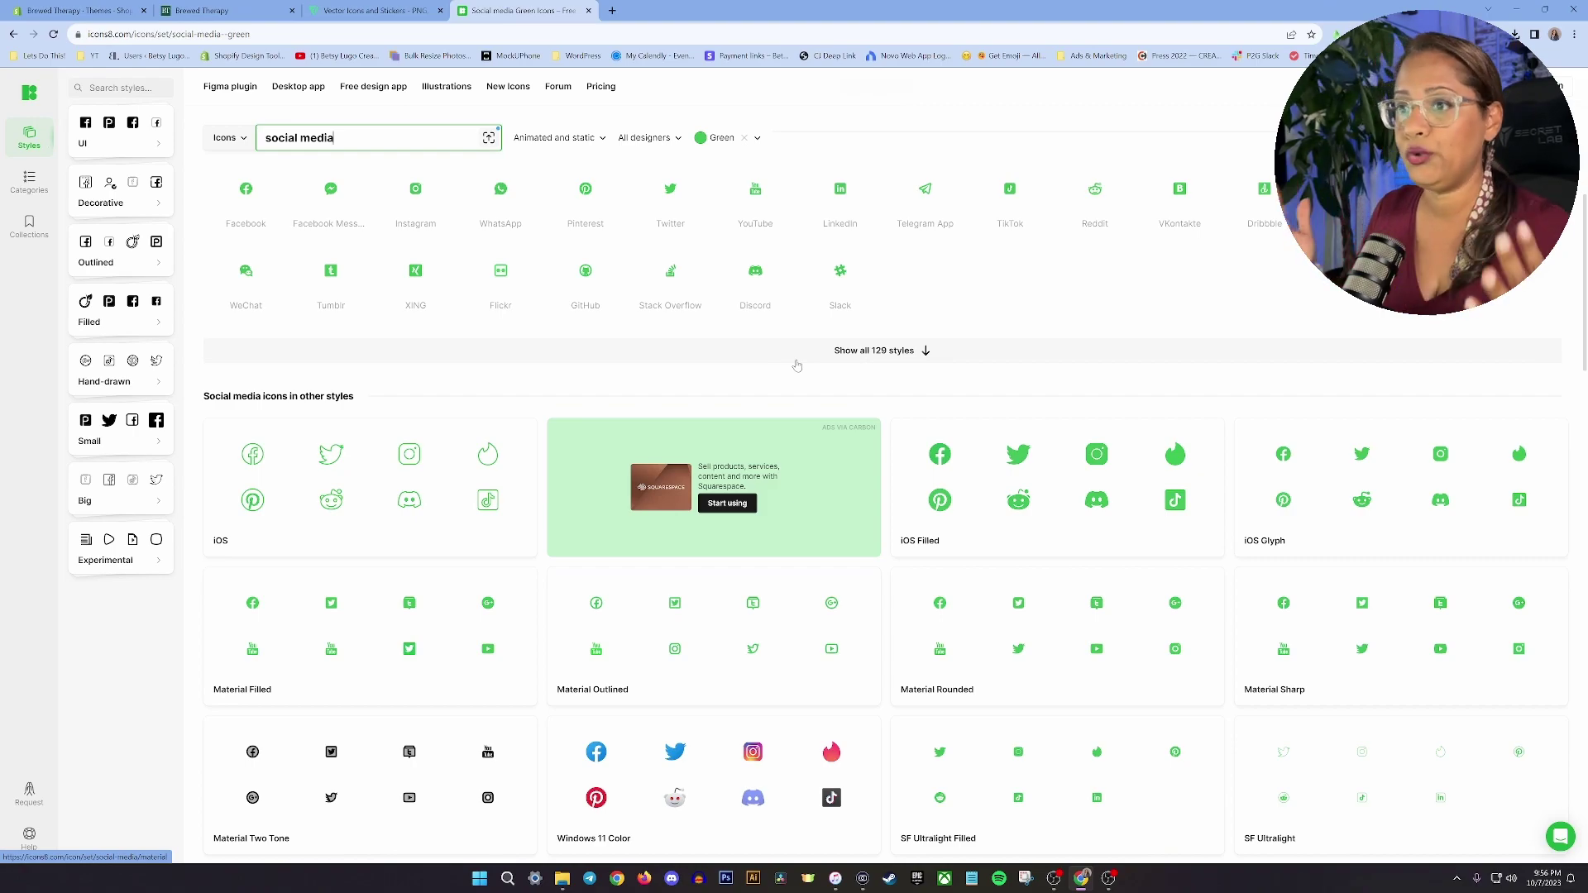
pyautogui.scroll(-2, 797, 365)
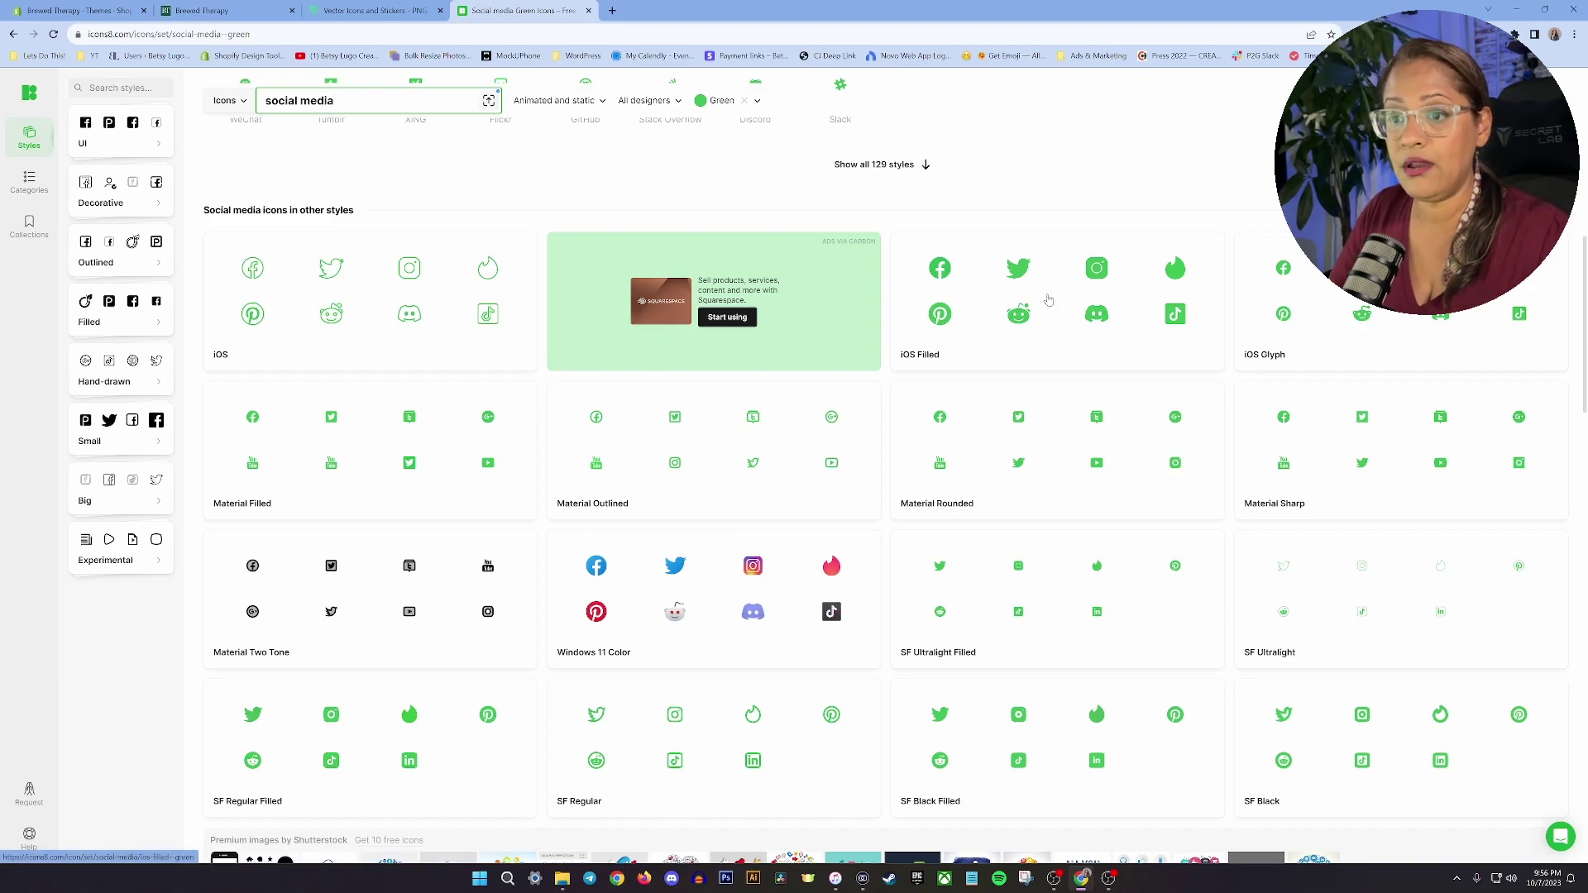
pyautogui.scroll(-7, 1048, 298)
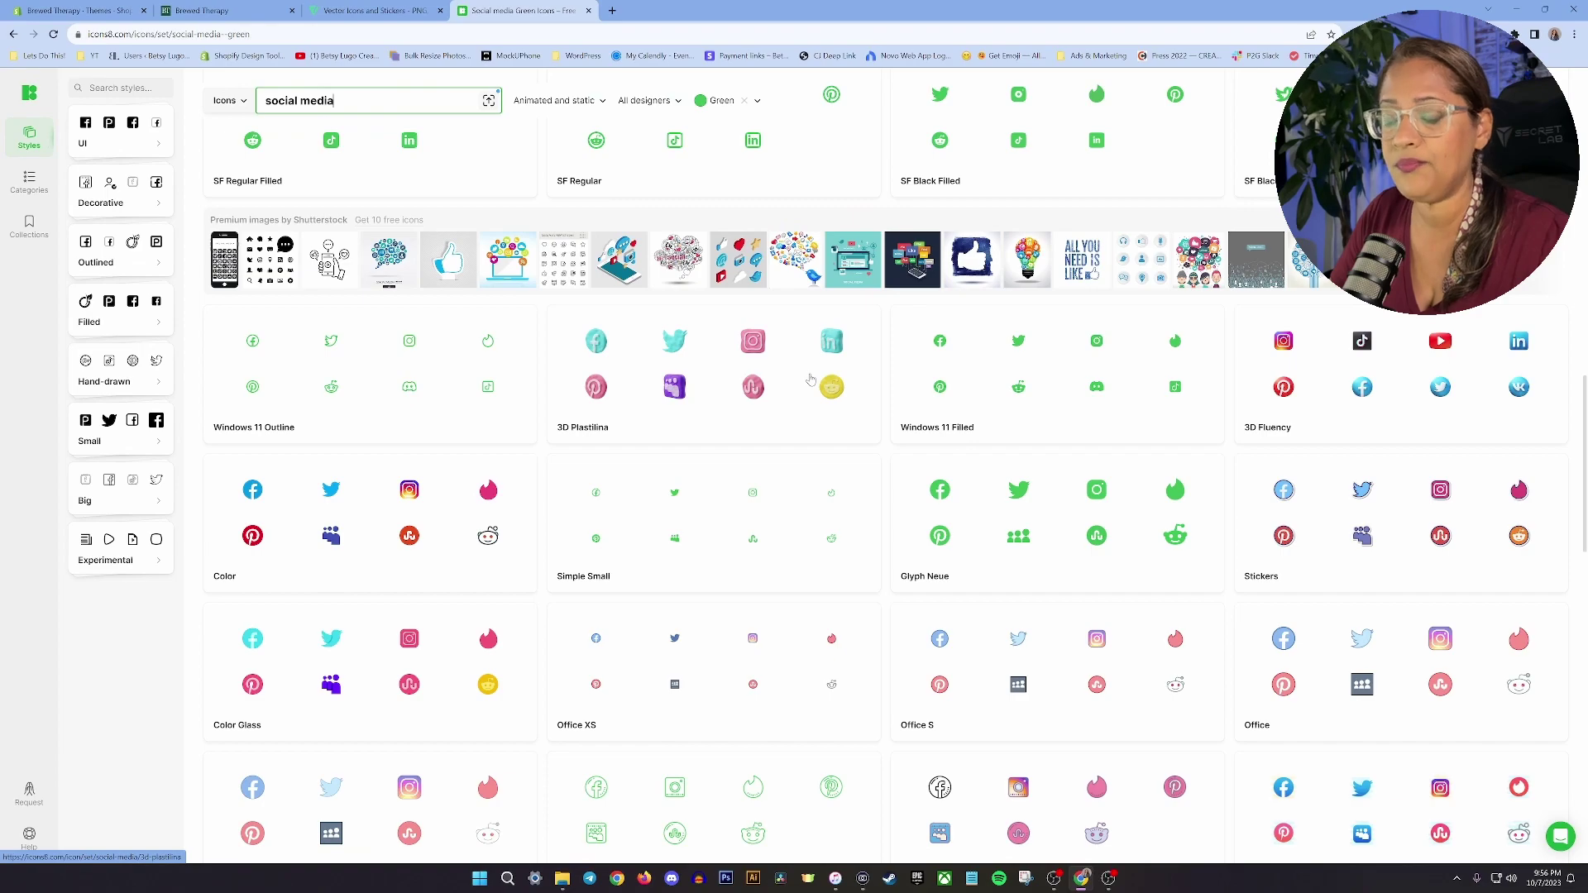
pyautogui.scroll(-1, 811, 378)
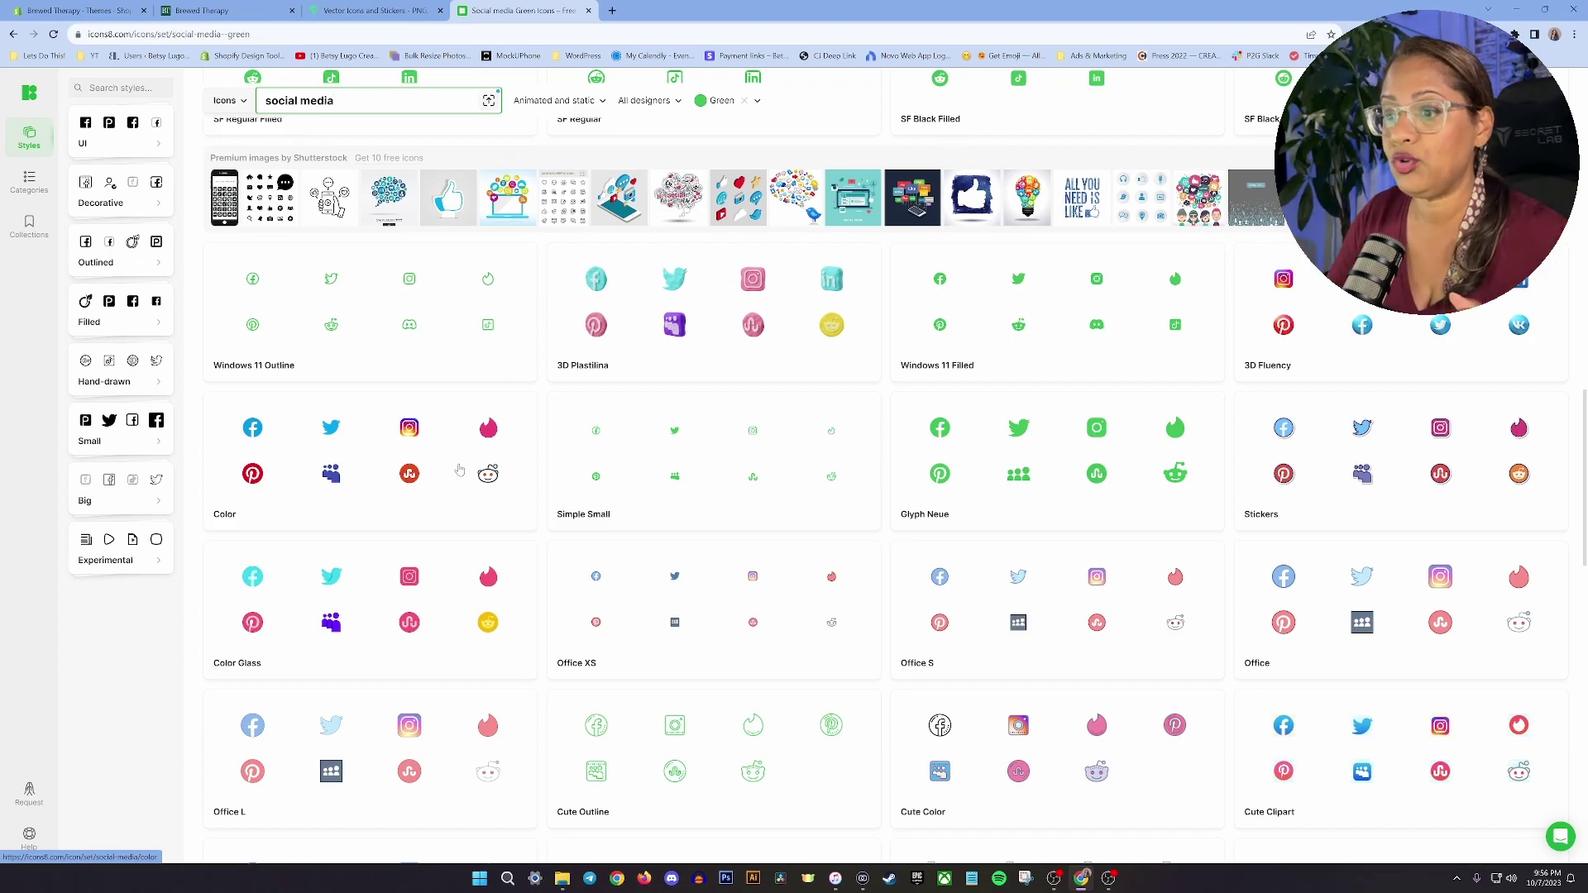
pyautogui.scroll(-2, 460, 470)
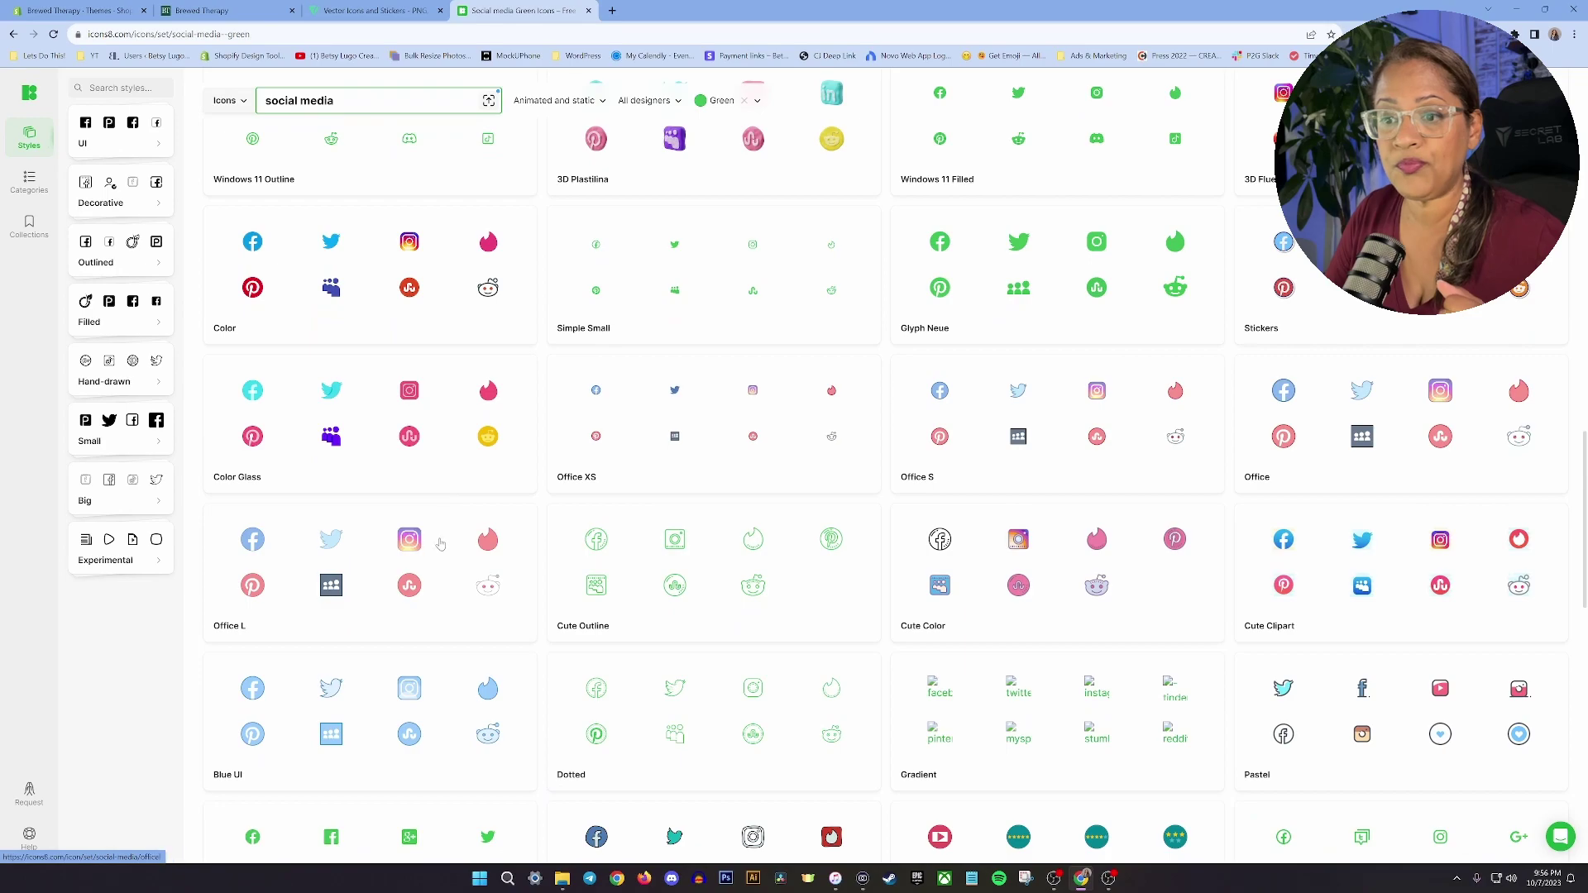
pyautogui.scroll(-2, 432, 588)
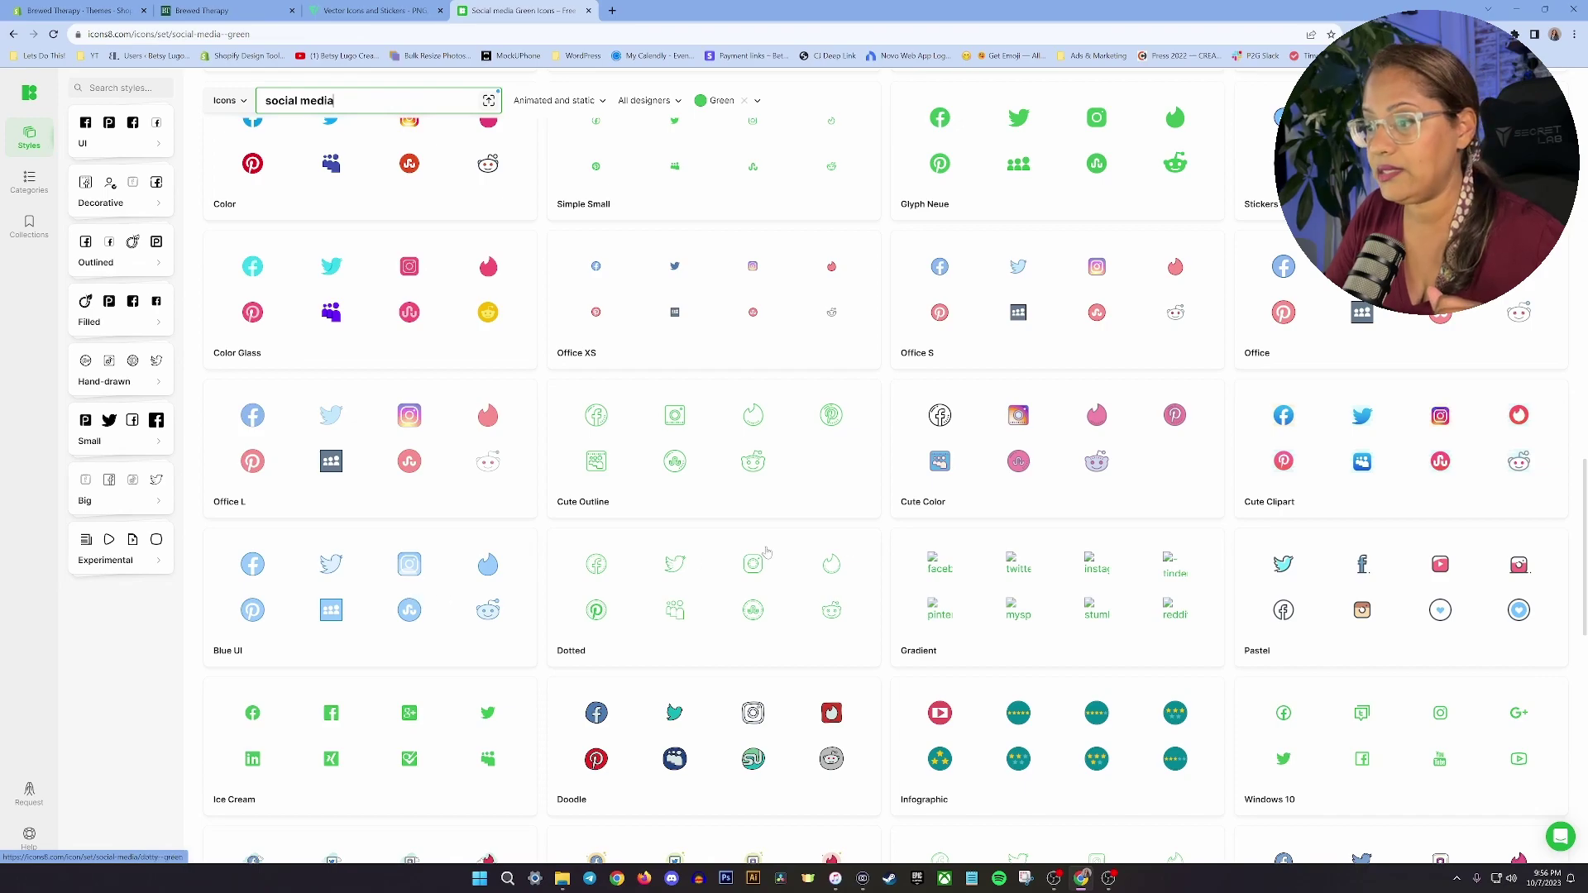
pyautogui.scroll(-1, 1034, 544)
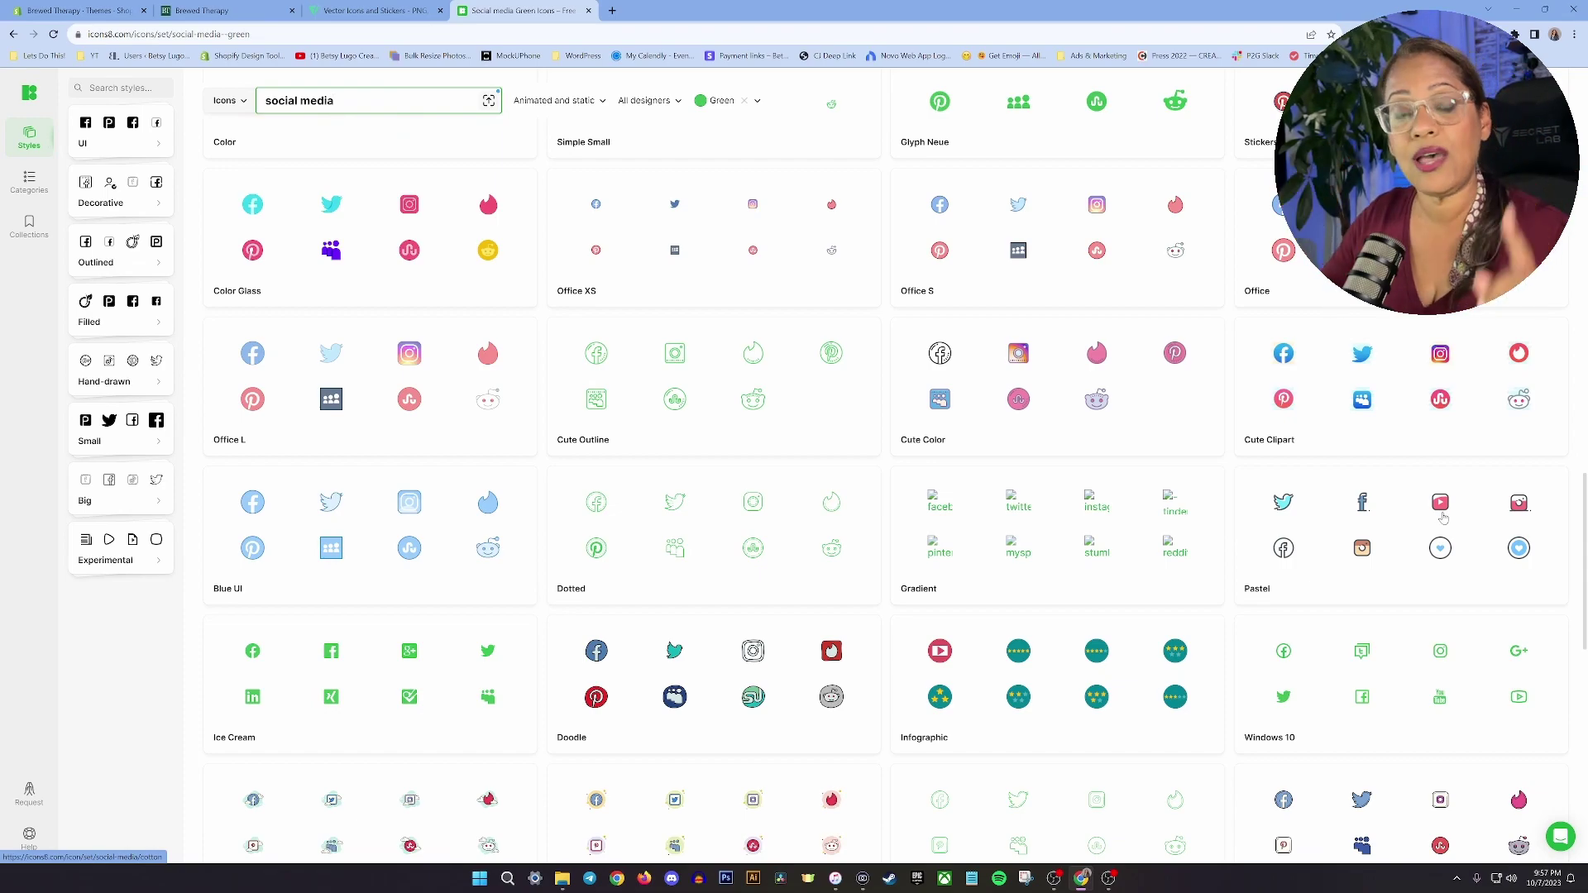
pyautogui.scroll(10, 1442, 518)
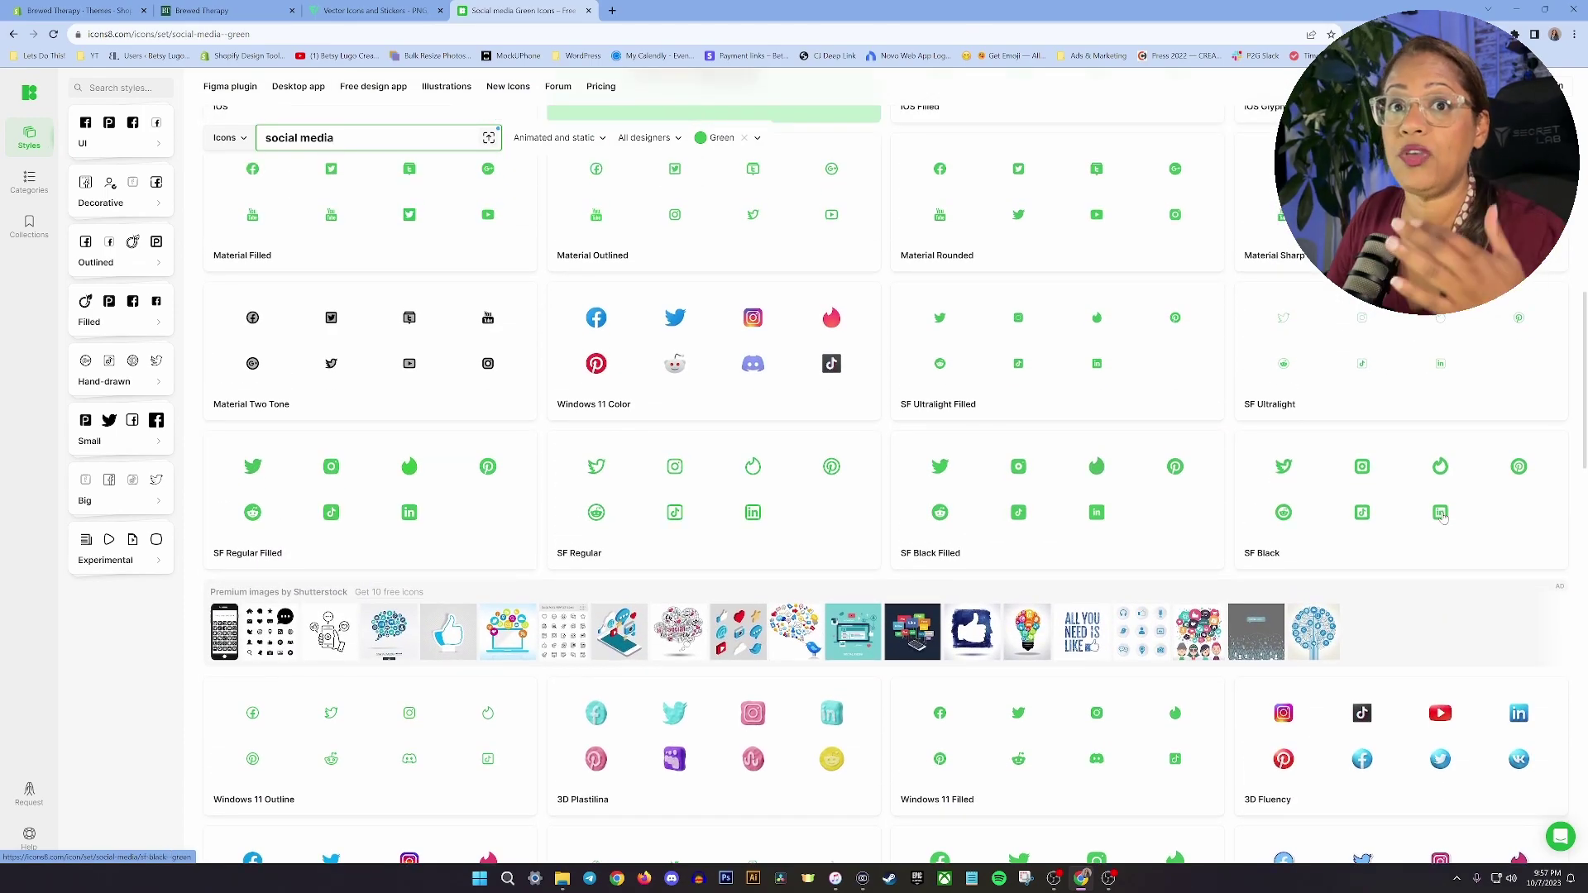
pyautogui.scroll(3, 1442, 518)
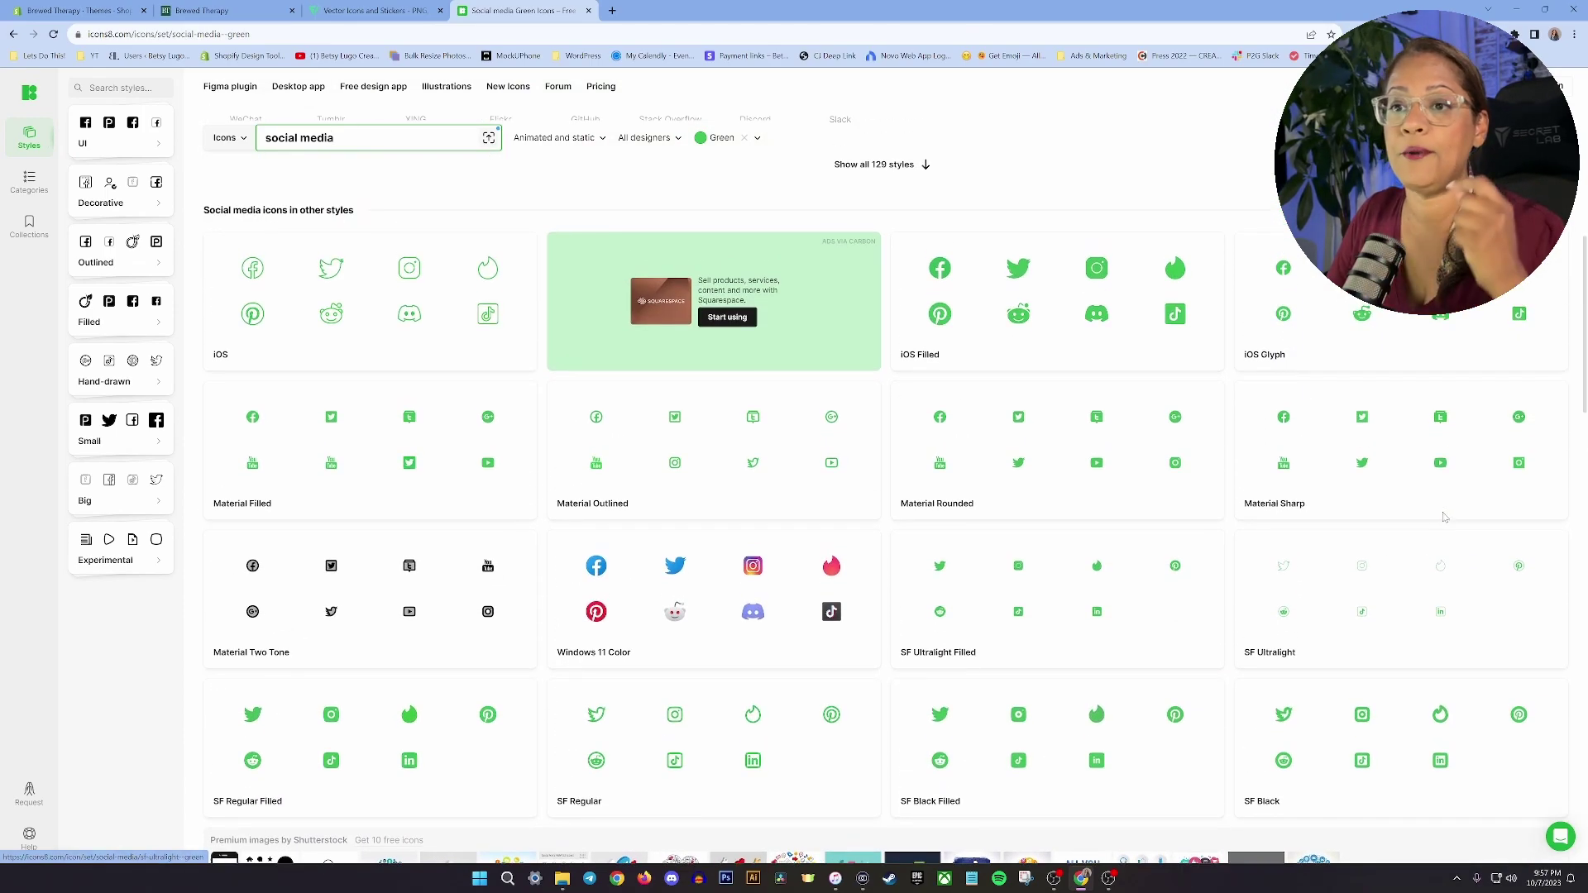
pyautogui.scroll(1, 1444, 518)
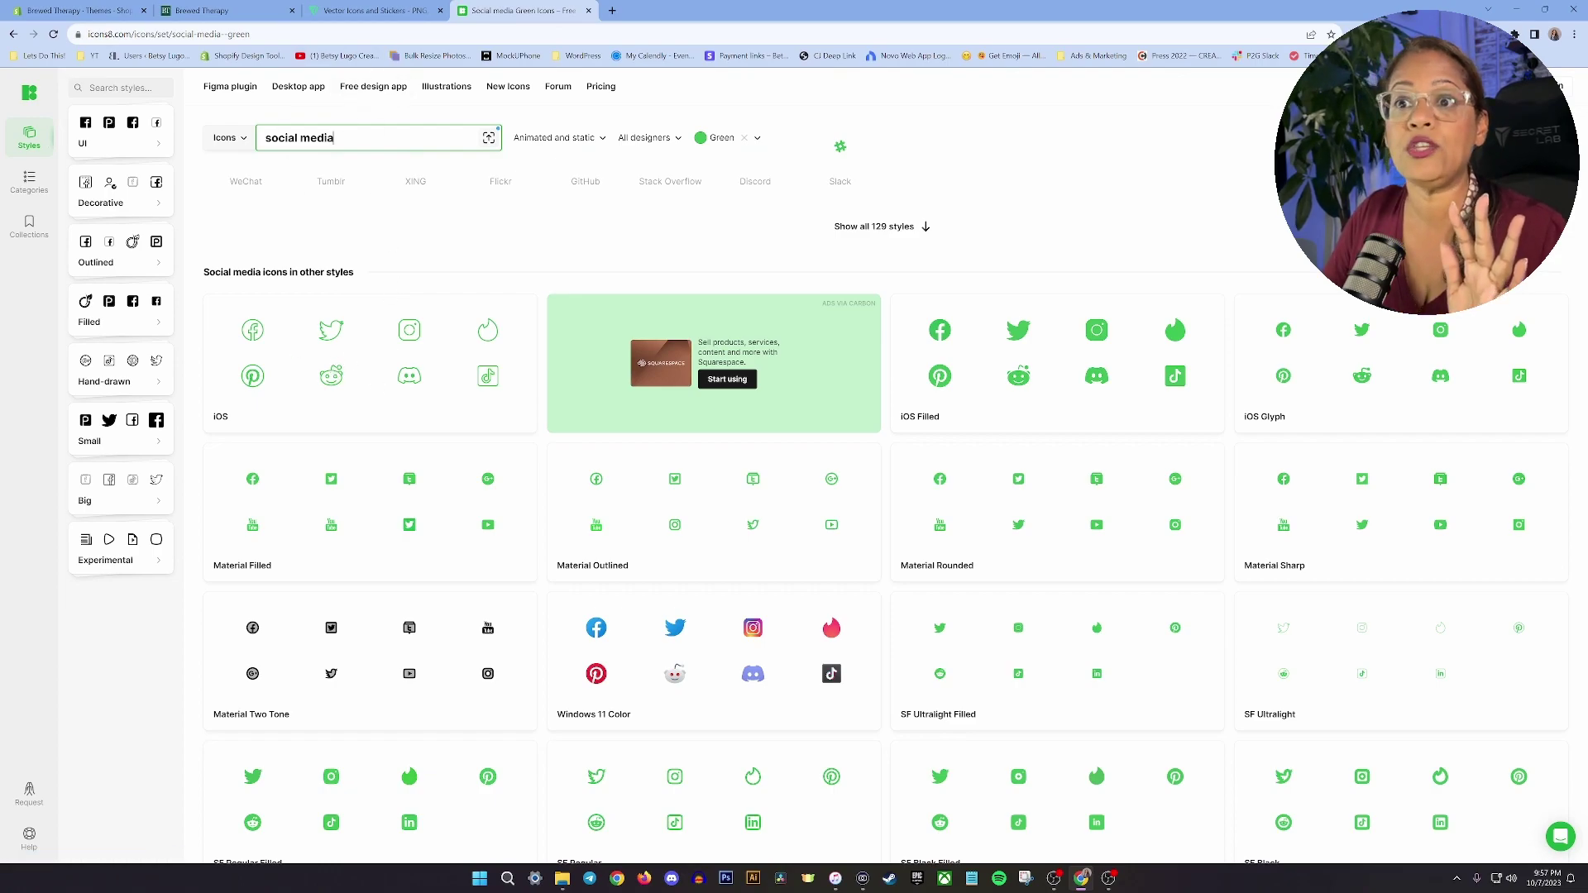
# Search the icon library for ecommerce icons
pyautogui.moveTo(348, 139); pyautogui.dragTo(246, 144)
pyautogui.write('ecommercer')
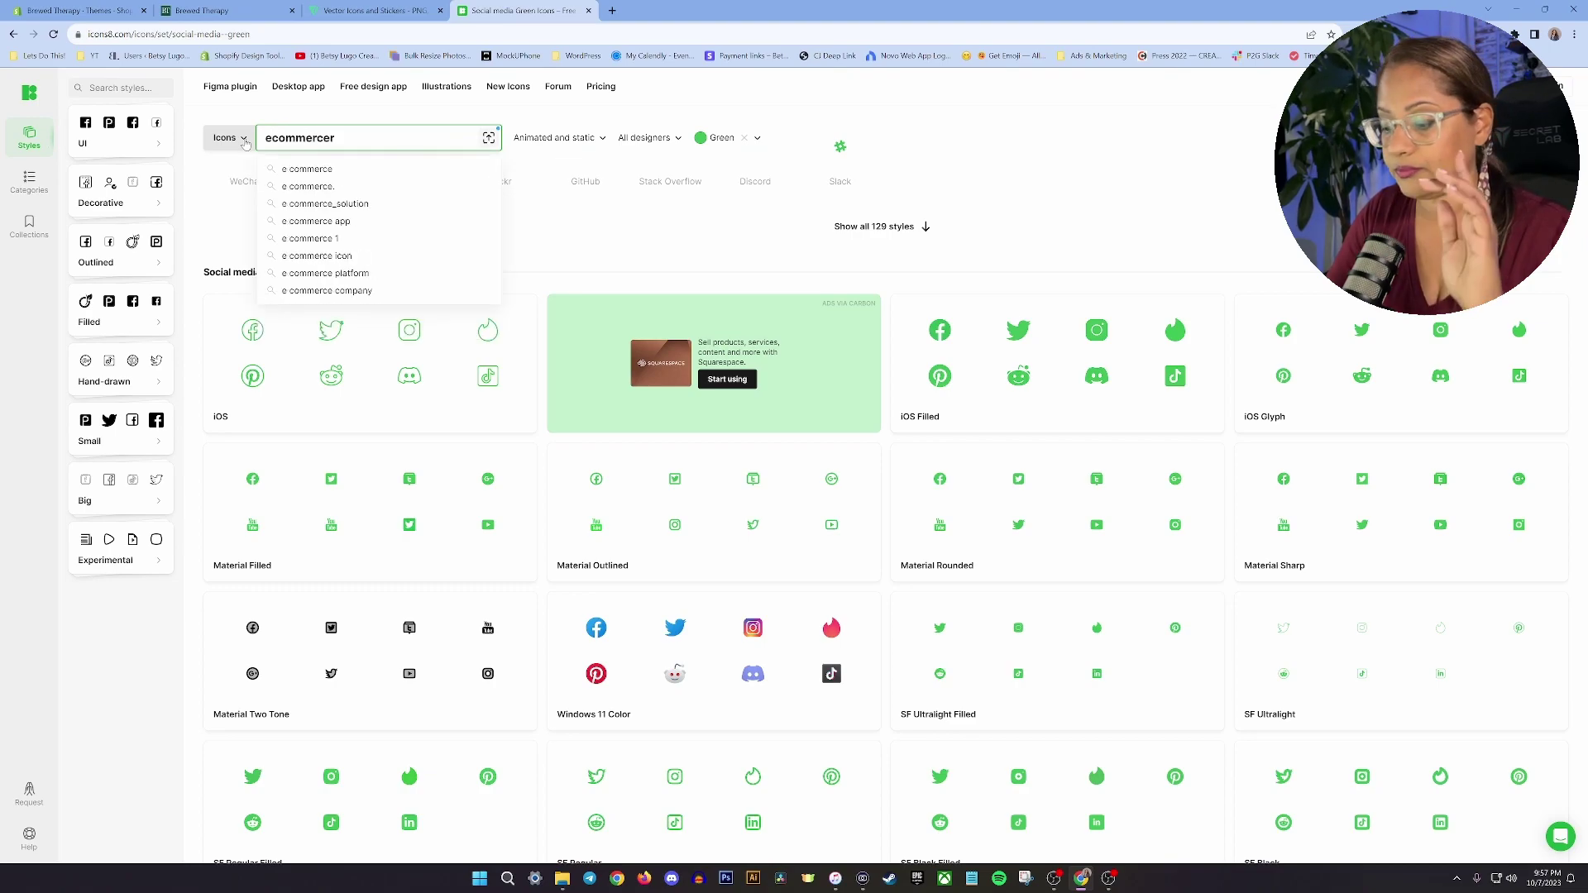
pyautogui.press('Return')
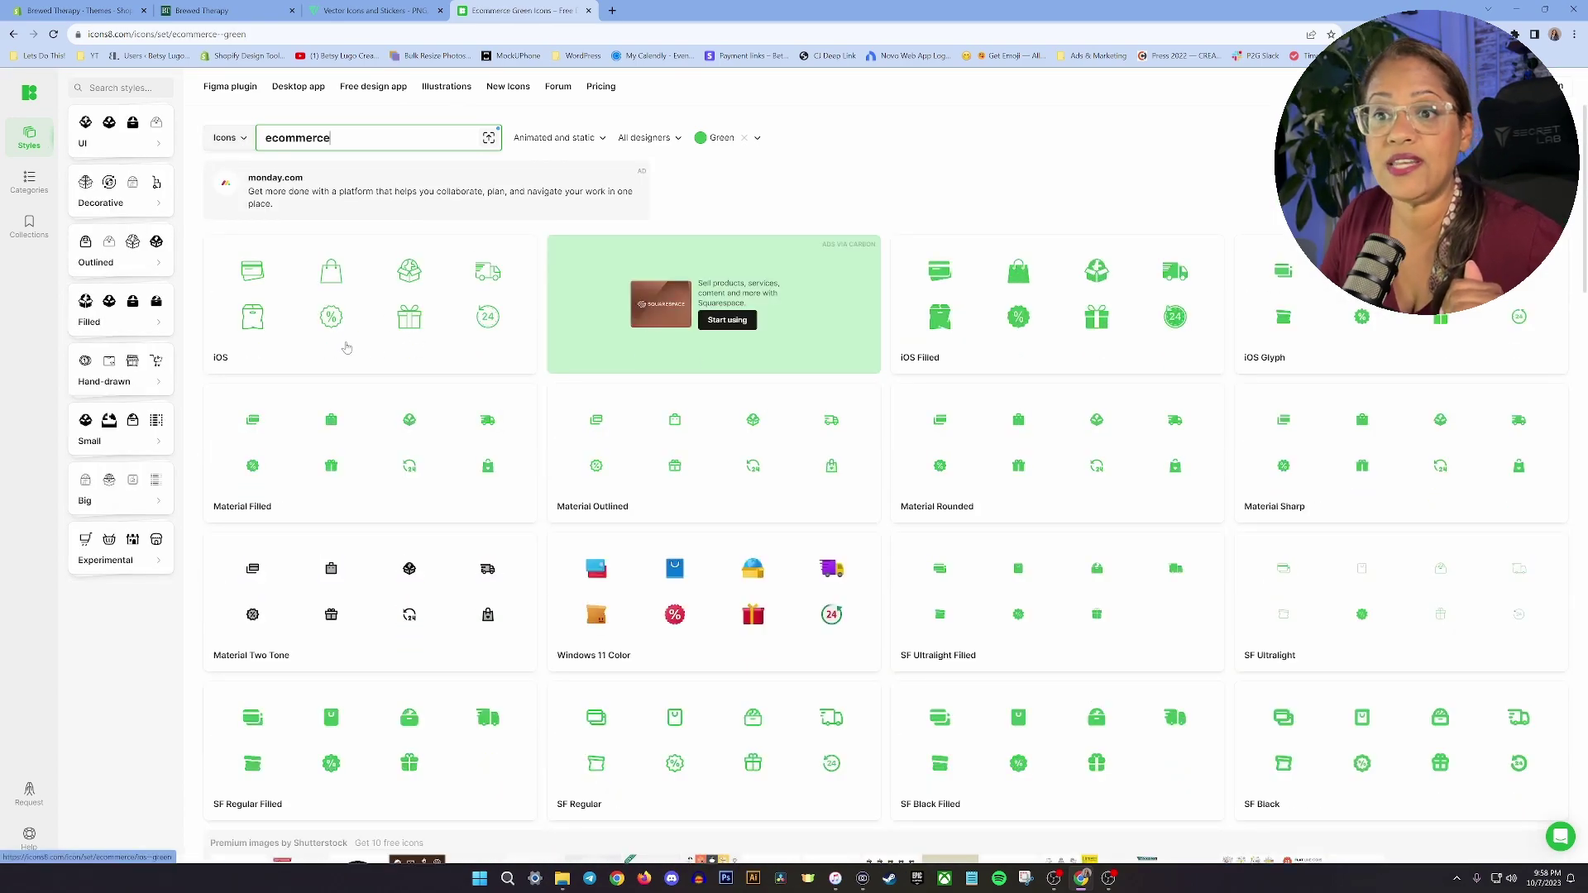
# Compare the social media icon results with the ecommerce icon results by moving between the two pages
pyautogui.click(13, 35)
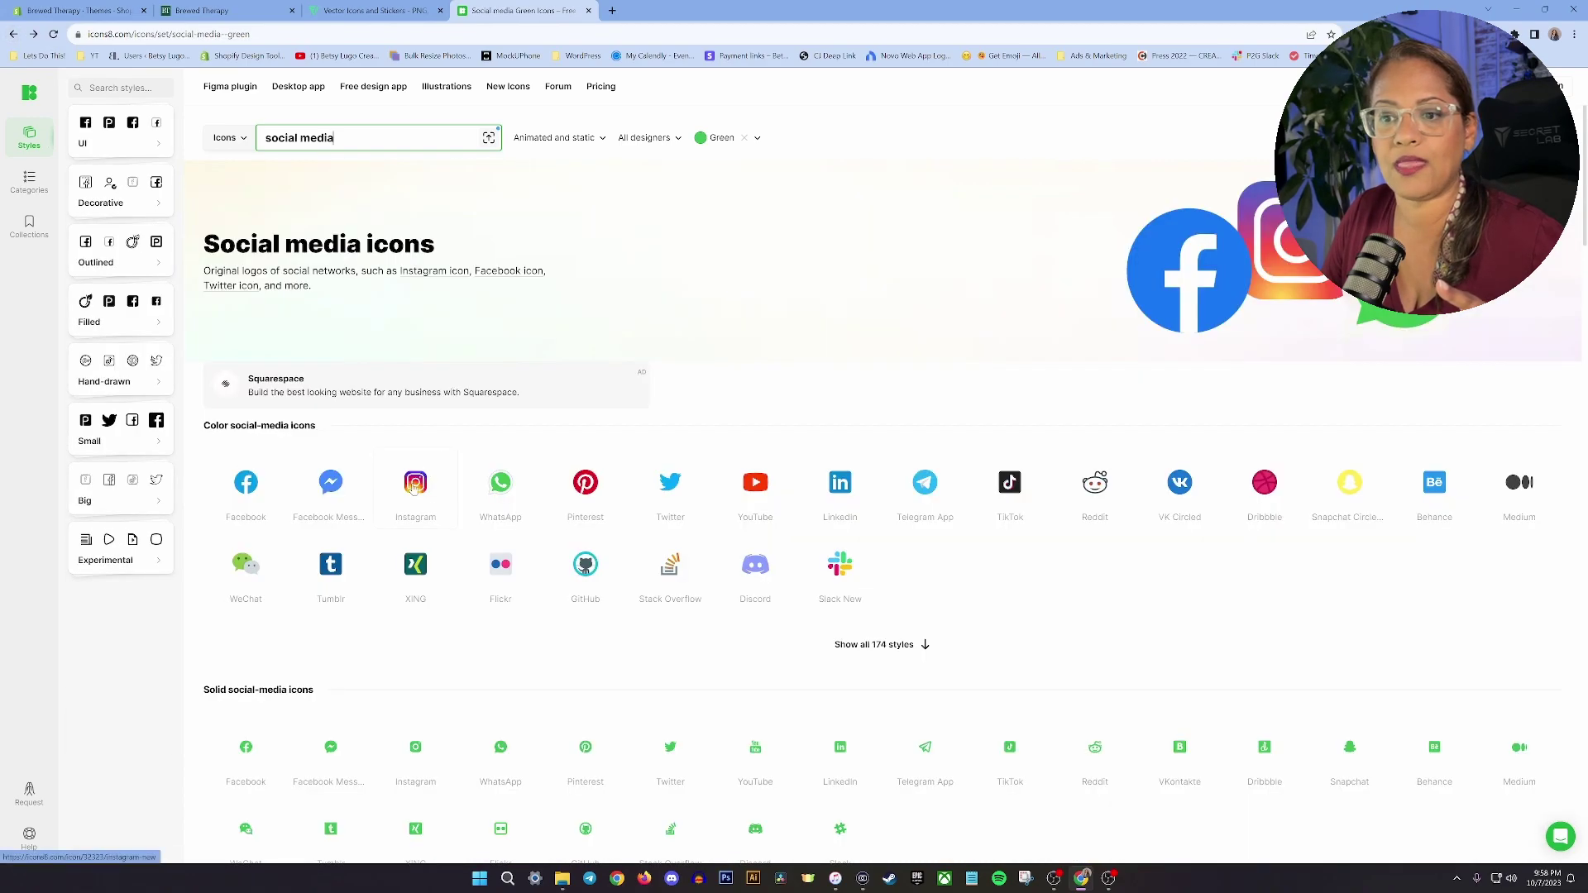
pyautogui.scroll(-3, 463, 510)
pyautogui.scroll(-2, 463, 510)
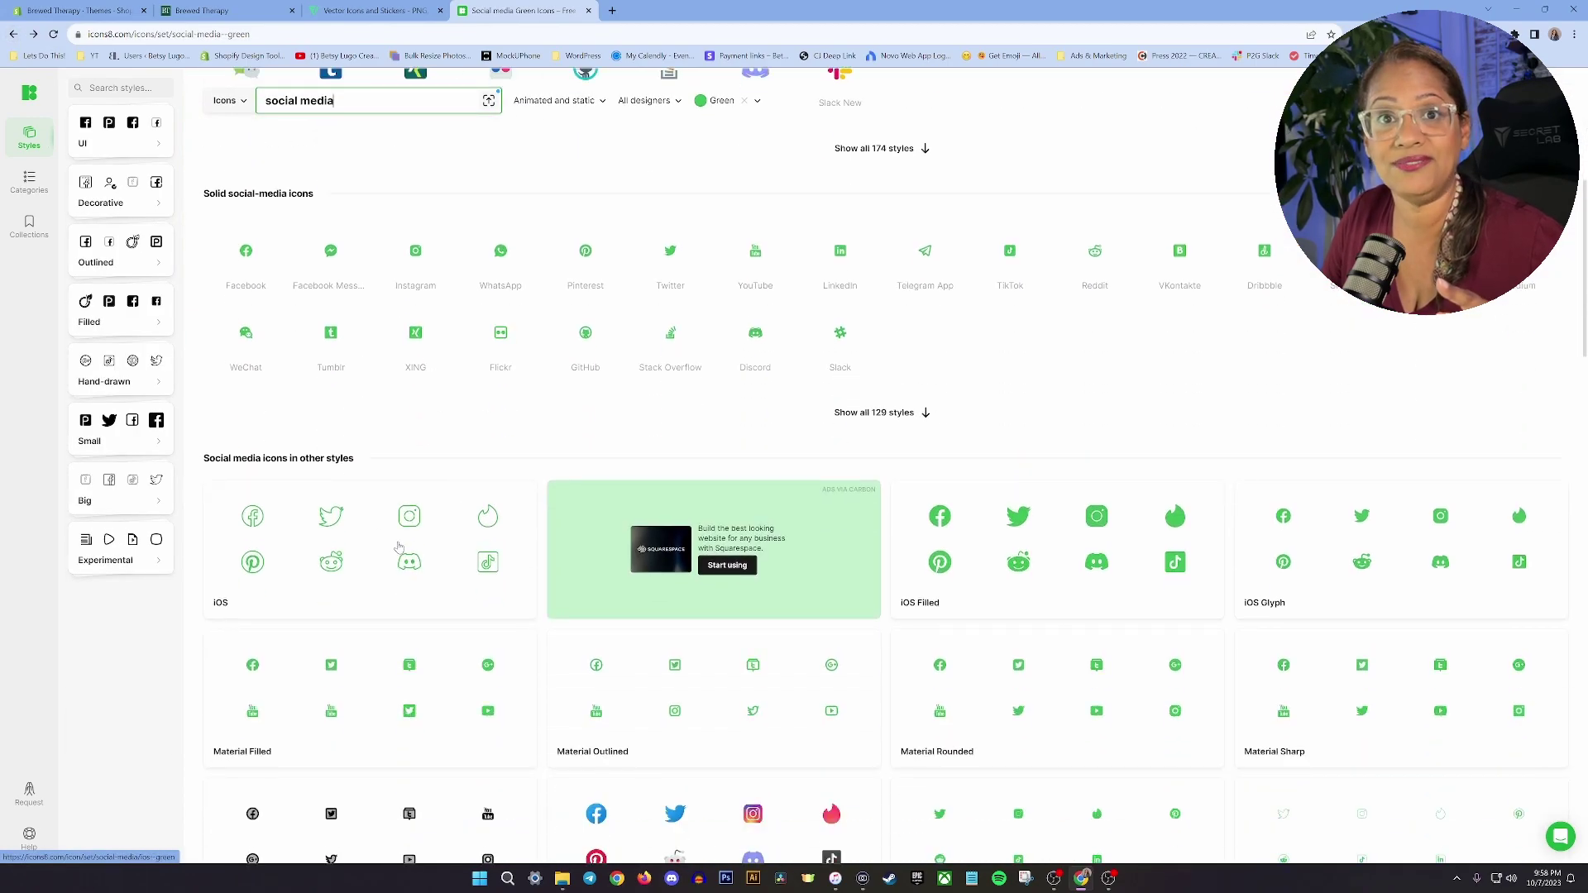
pyautogui.click(13, 35)
pyautogui.click(34, 35)
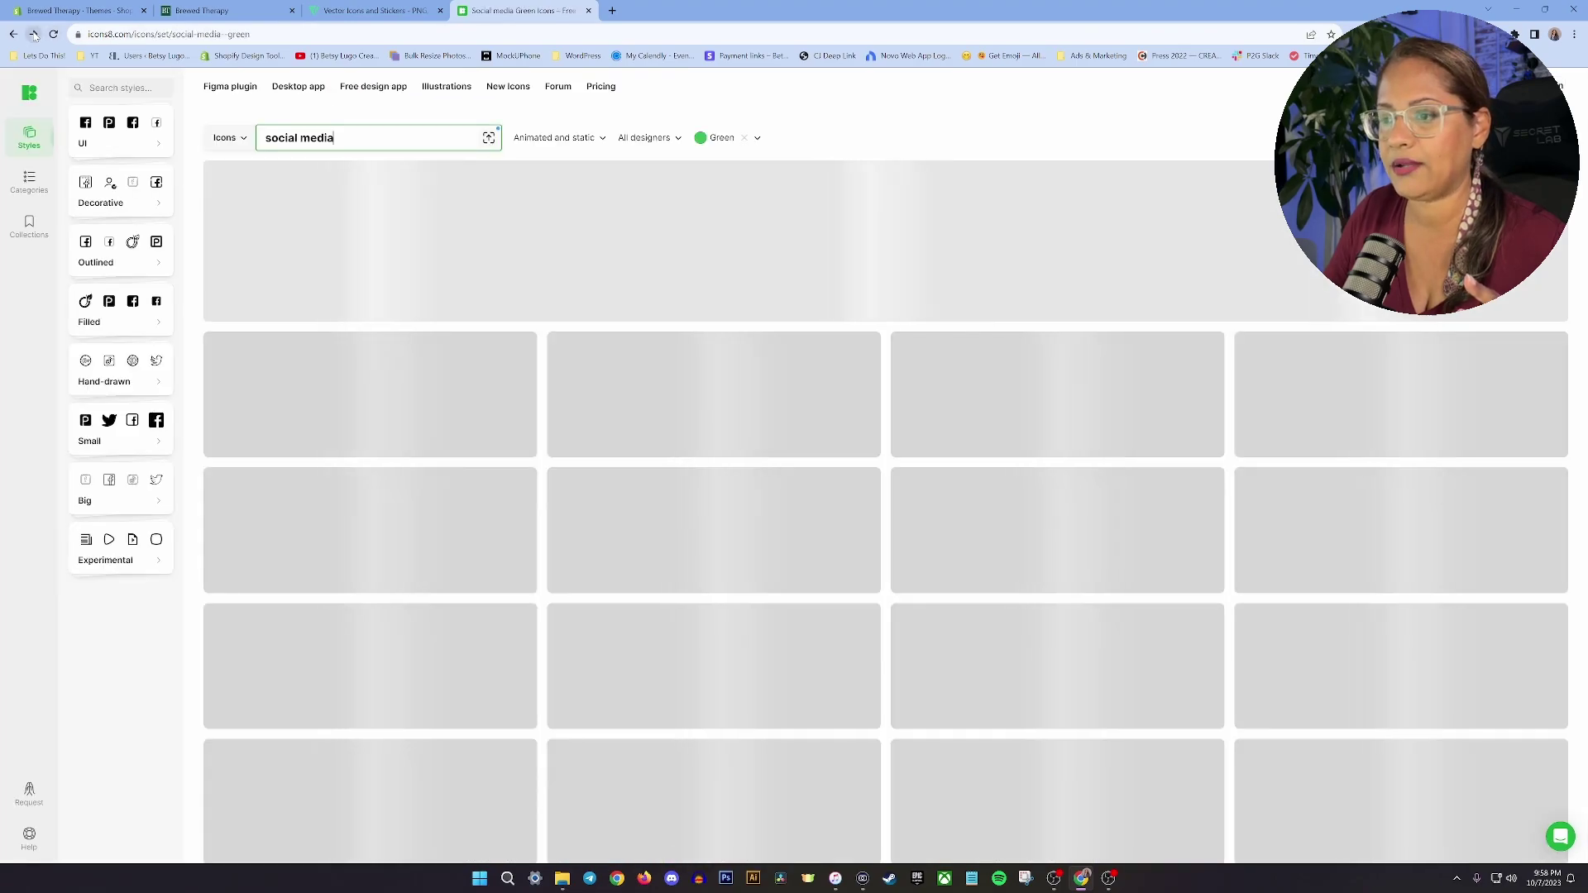
pyautogui.click(34, 35)
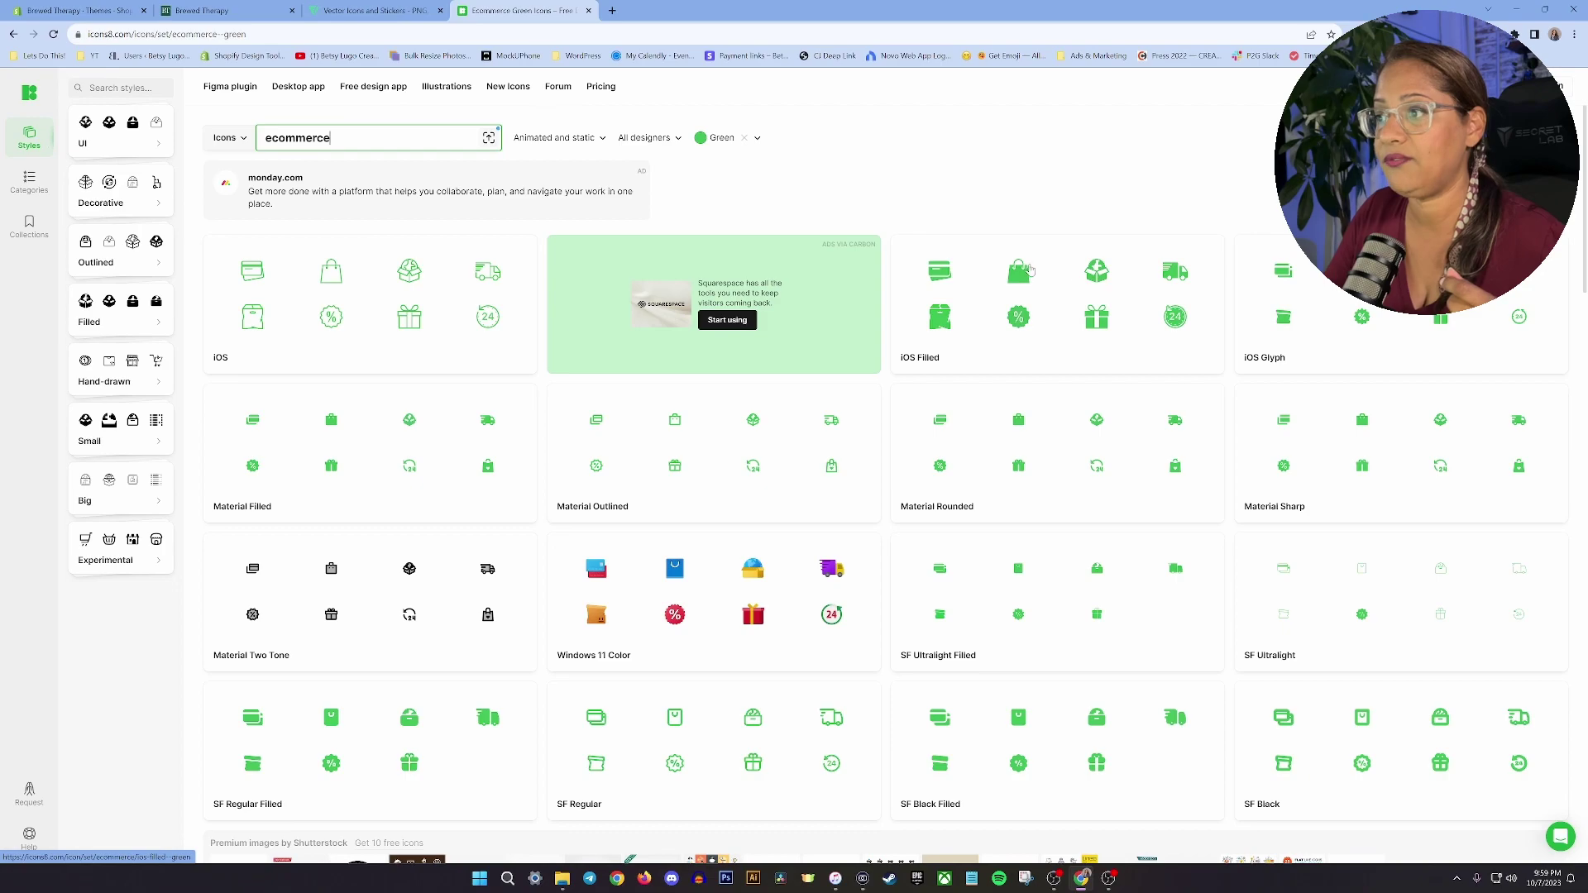
# Return to the social media icon results and review the available style packs
pyautogui.click(13, 34)
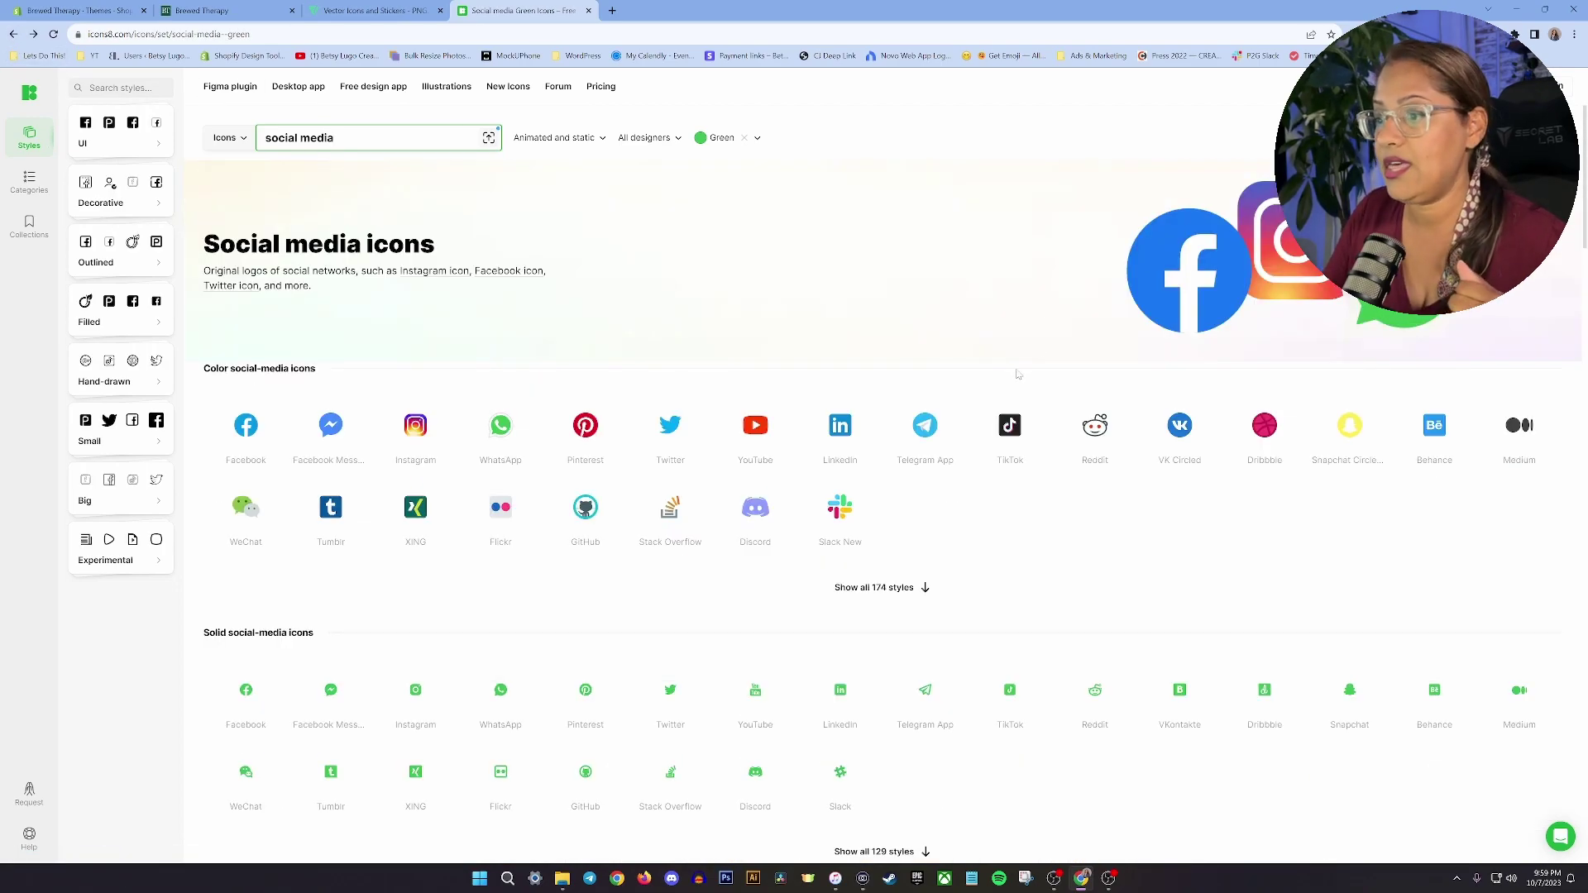
pyautogui.scroll(-2, 1017, 373)
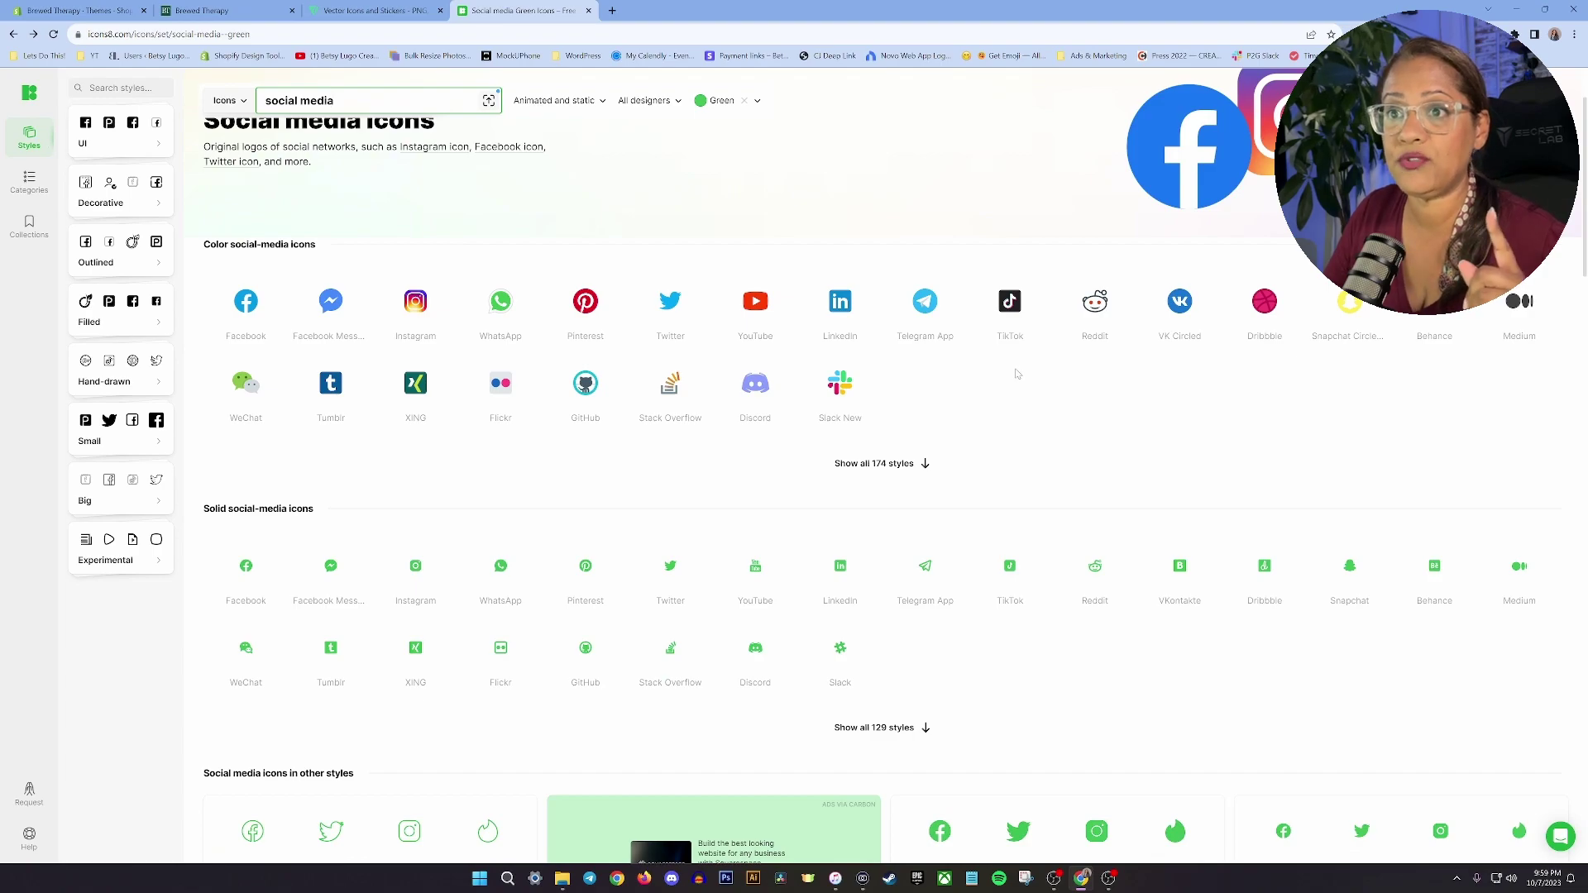
pyautogui.scroll(2, 1017, 374)
pyautogui.scroll(-8, 998, 408)
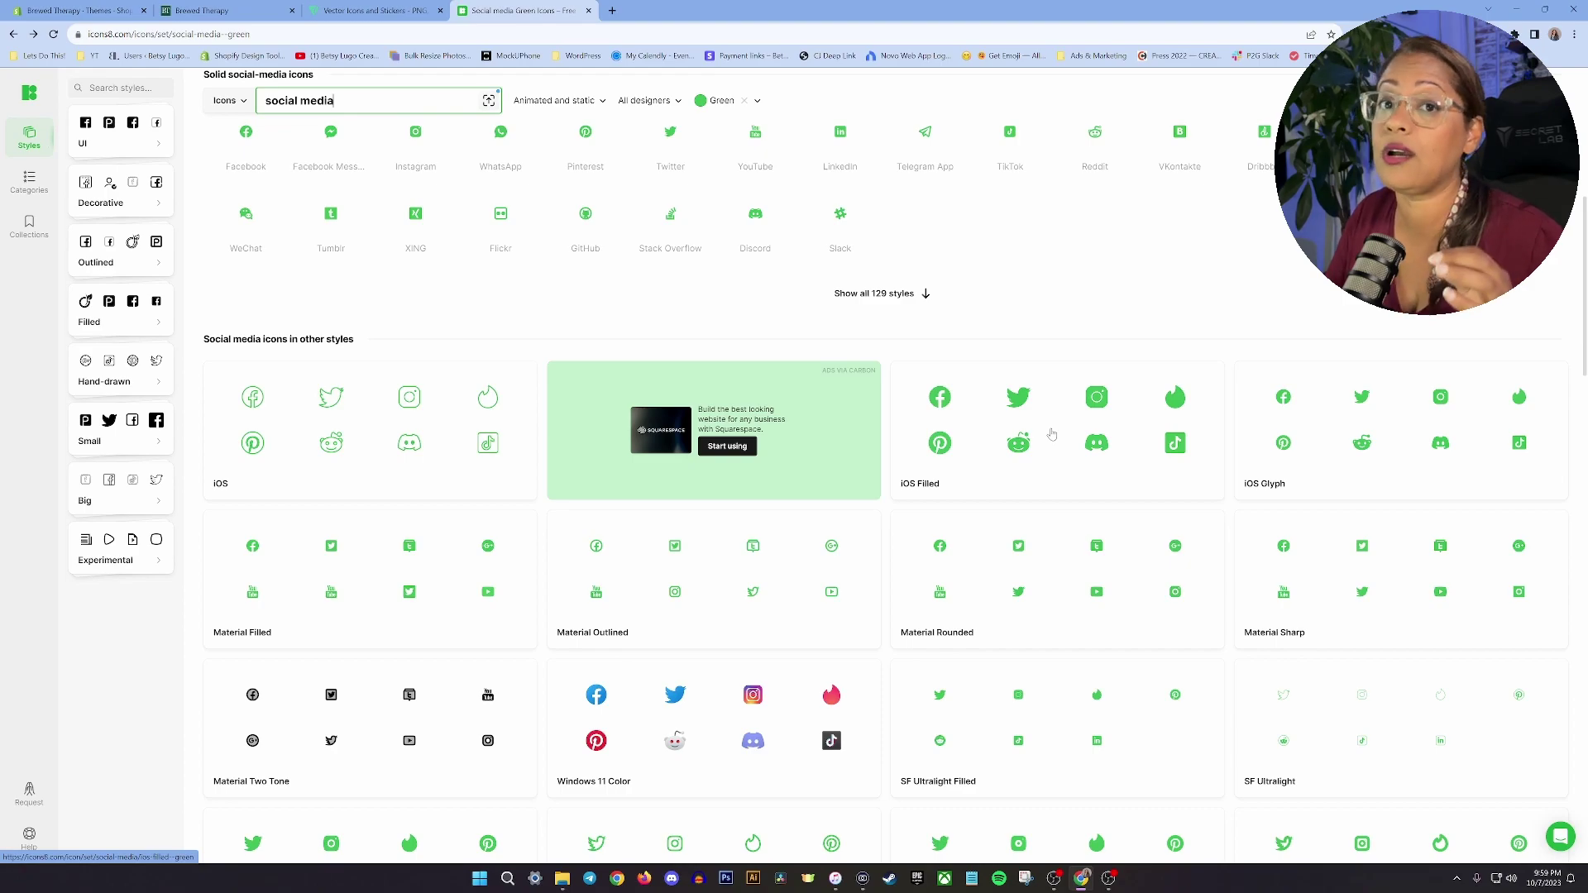
pyautogui.scroll(-8, 1051, 435)
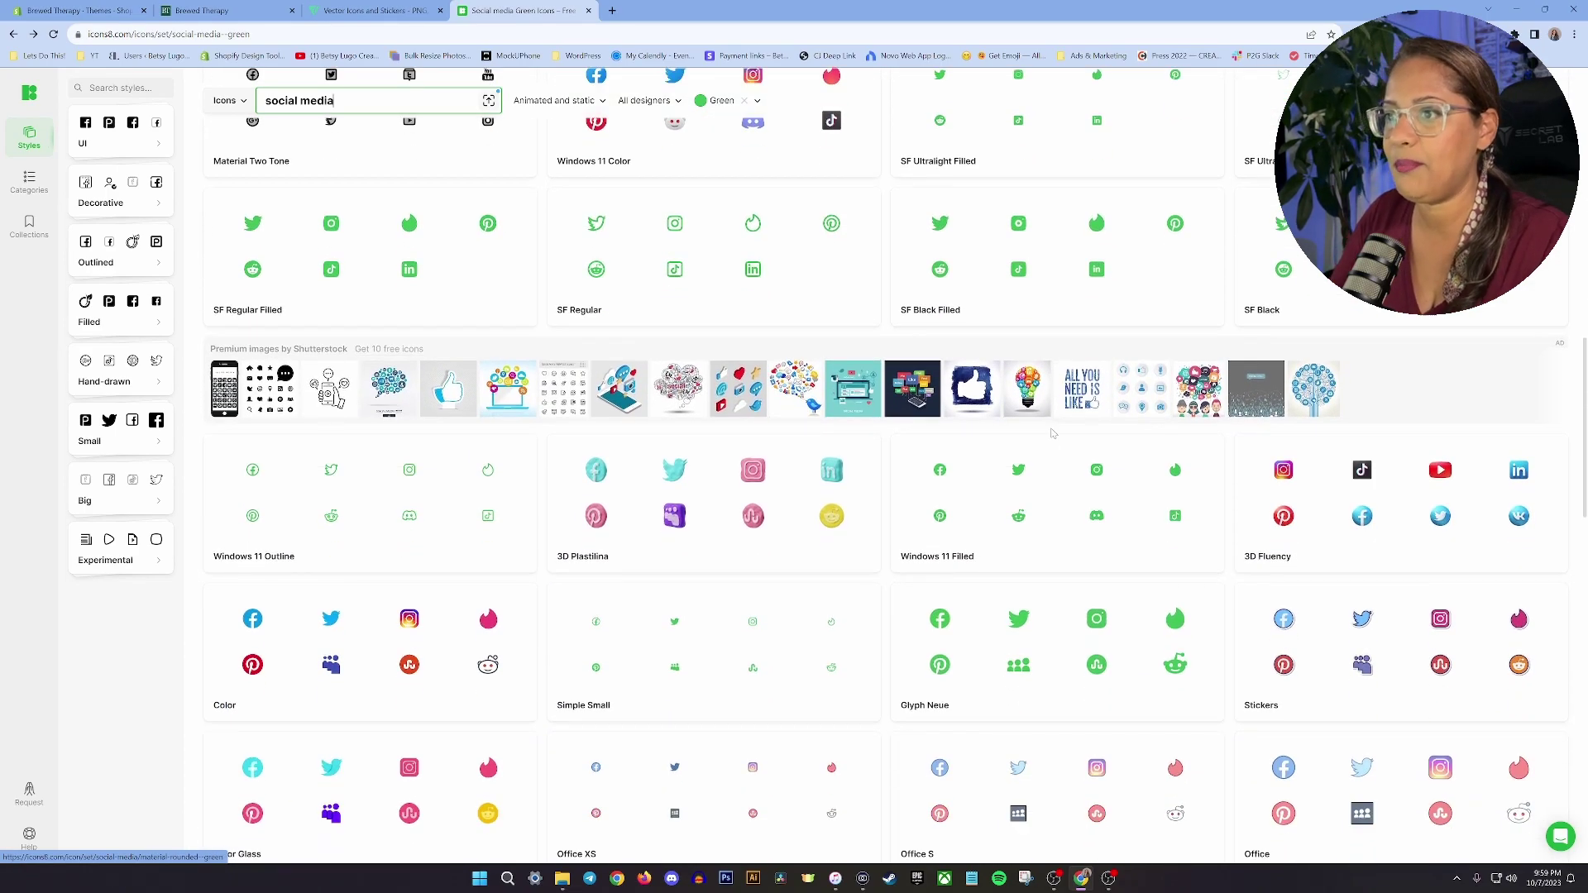
pyautogui.scroll(-3, 1051, 435)
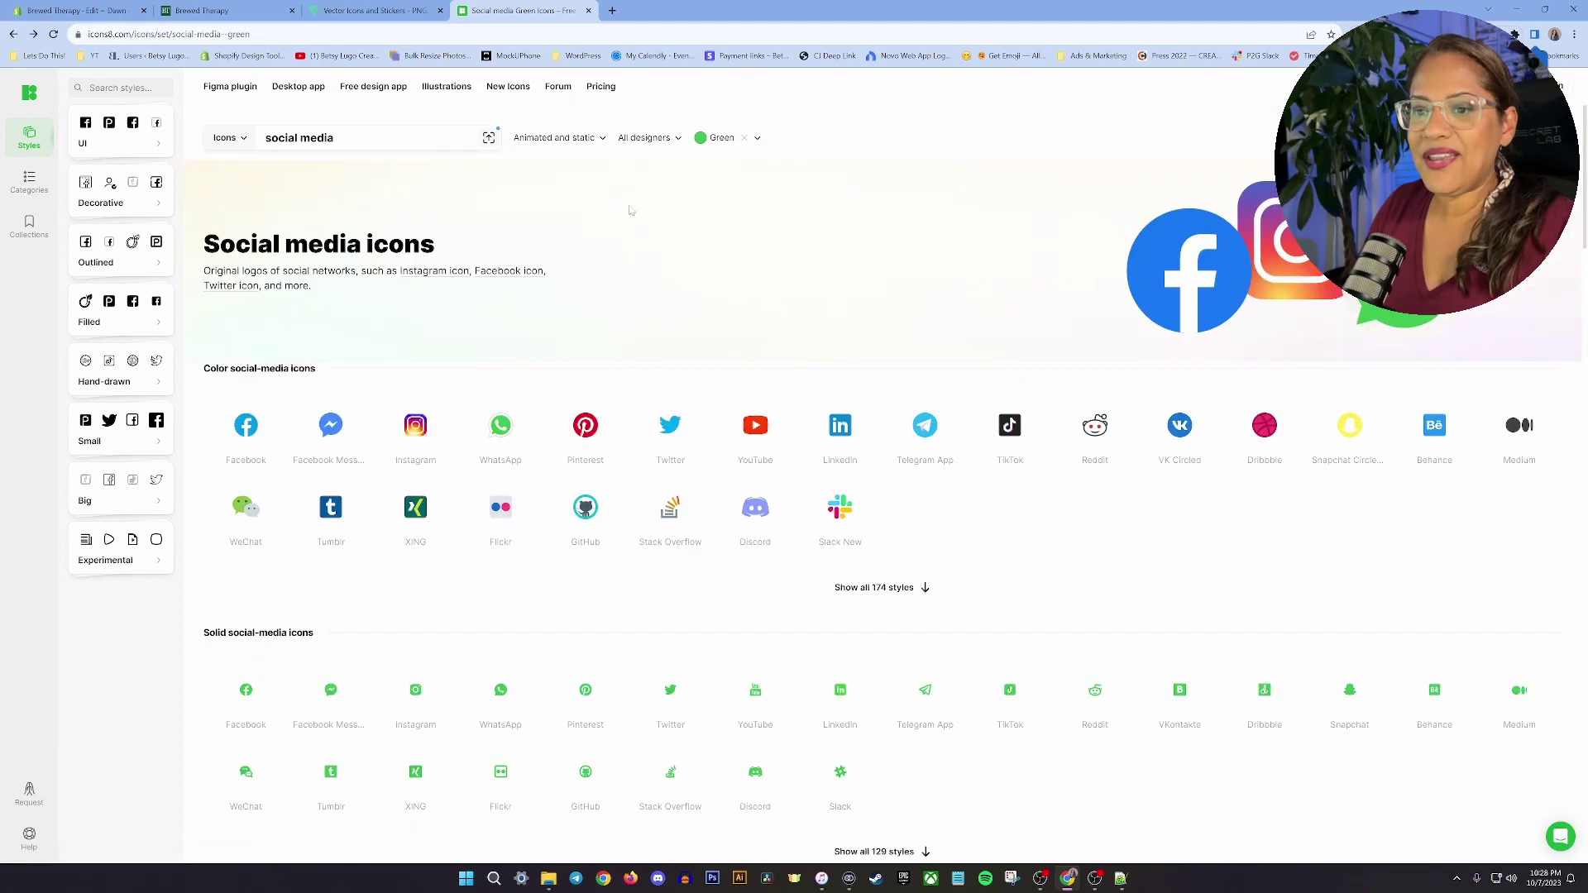
# Open the iOS style pack of the social media icons and look over its icons
pyautogui.scroll(-6, 629, 211)
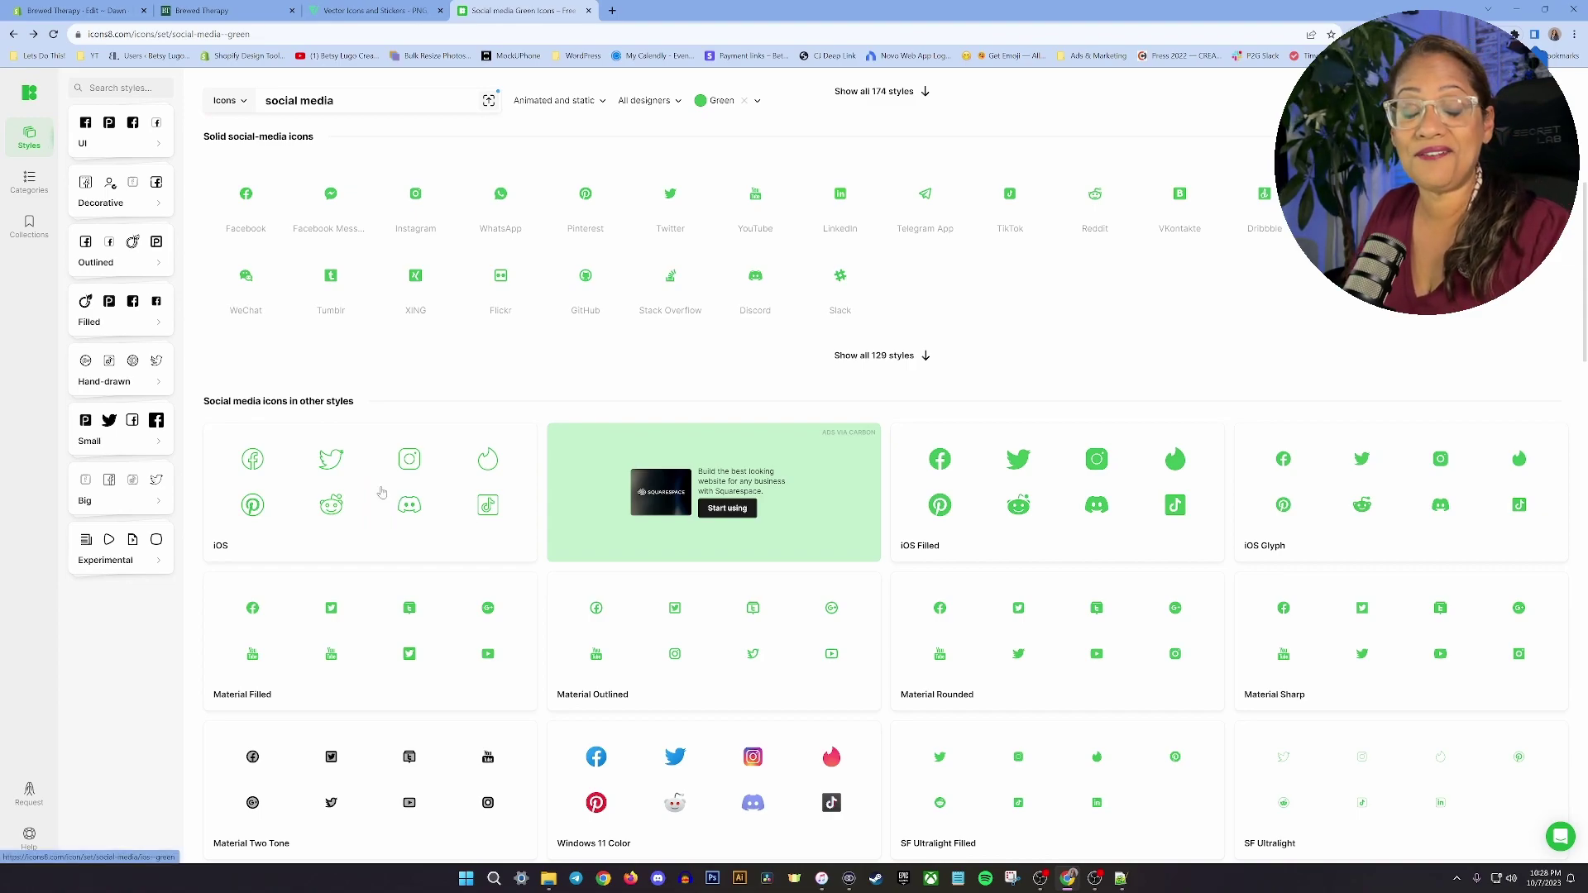
pyautogui.click(381, 492)
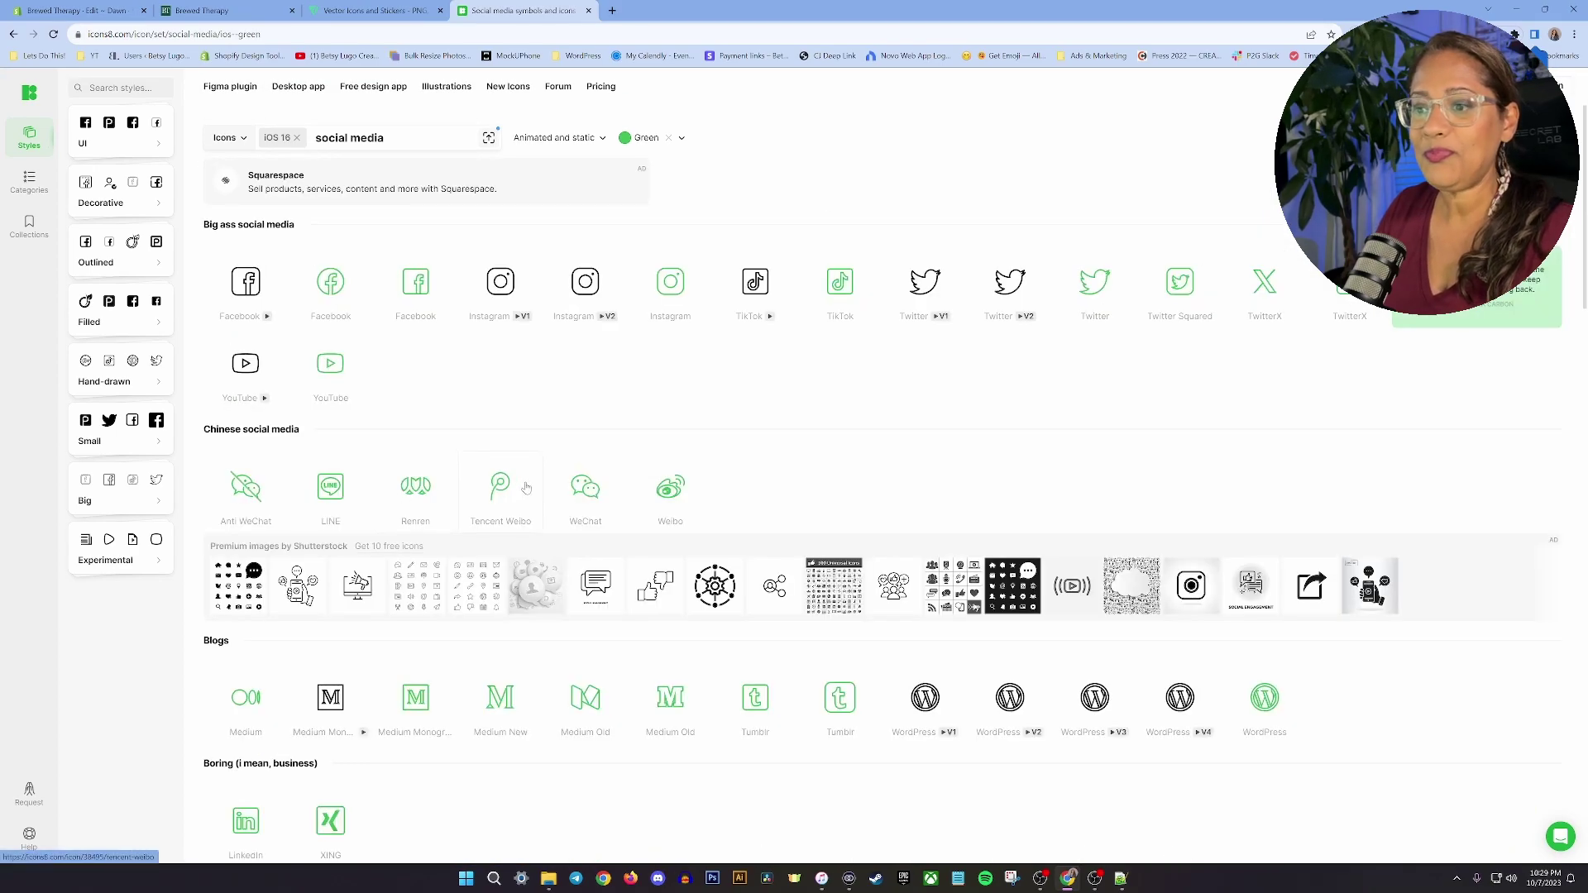
pyautogui.scroll(-2, 582, 432)
pyautogui.scroll(2, 581, 432)
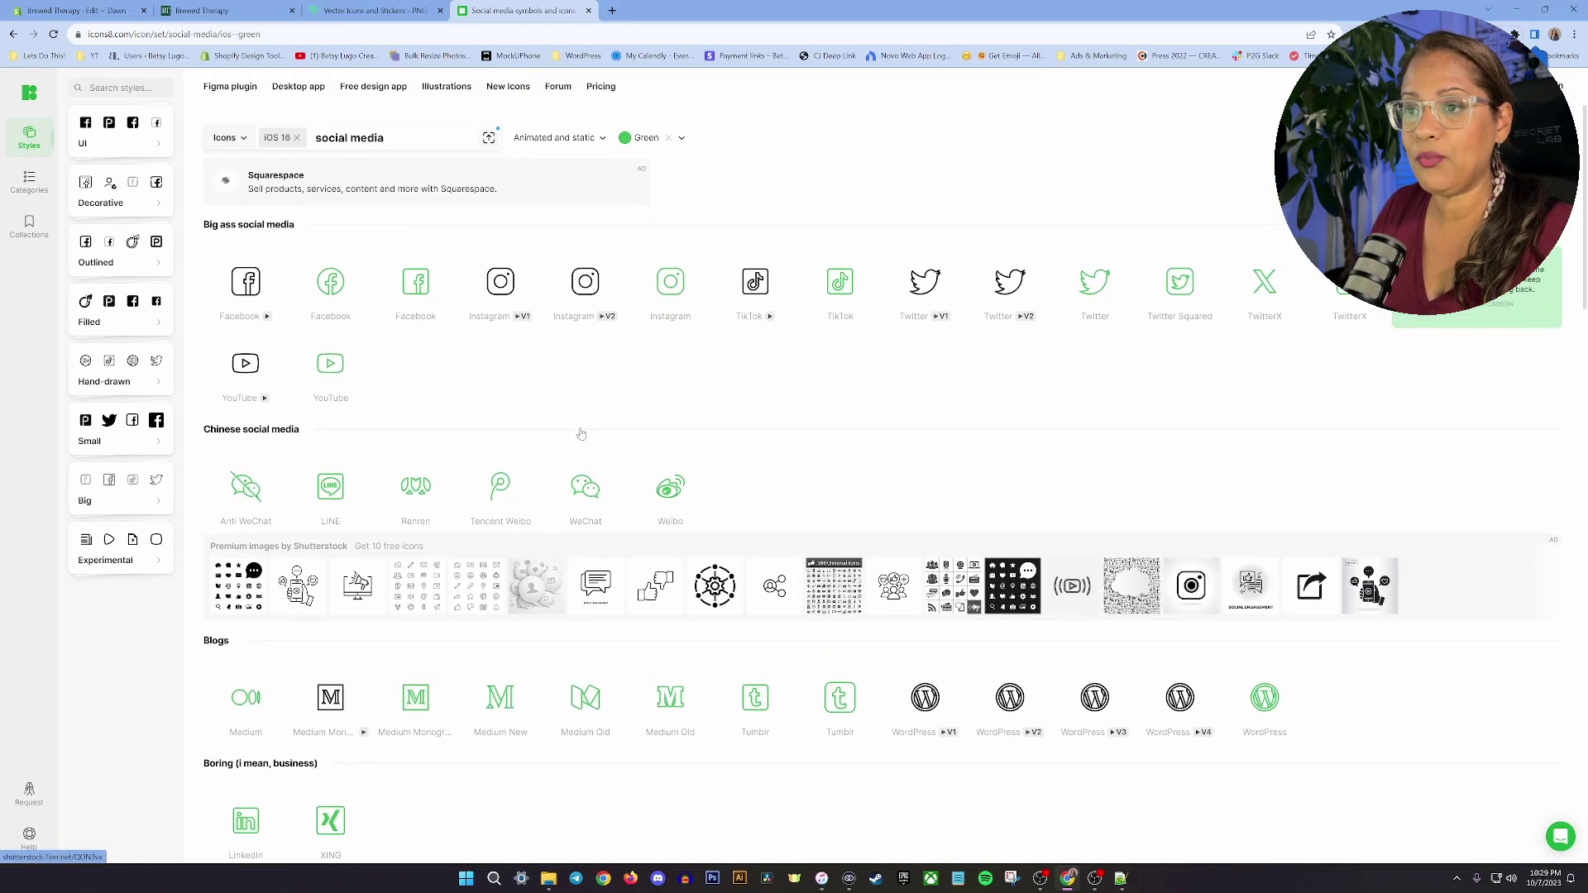
# Recolor the iOS-style social media icons with the custom hex color #095448
pyautogui.click(681, 142)
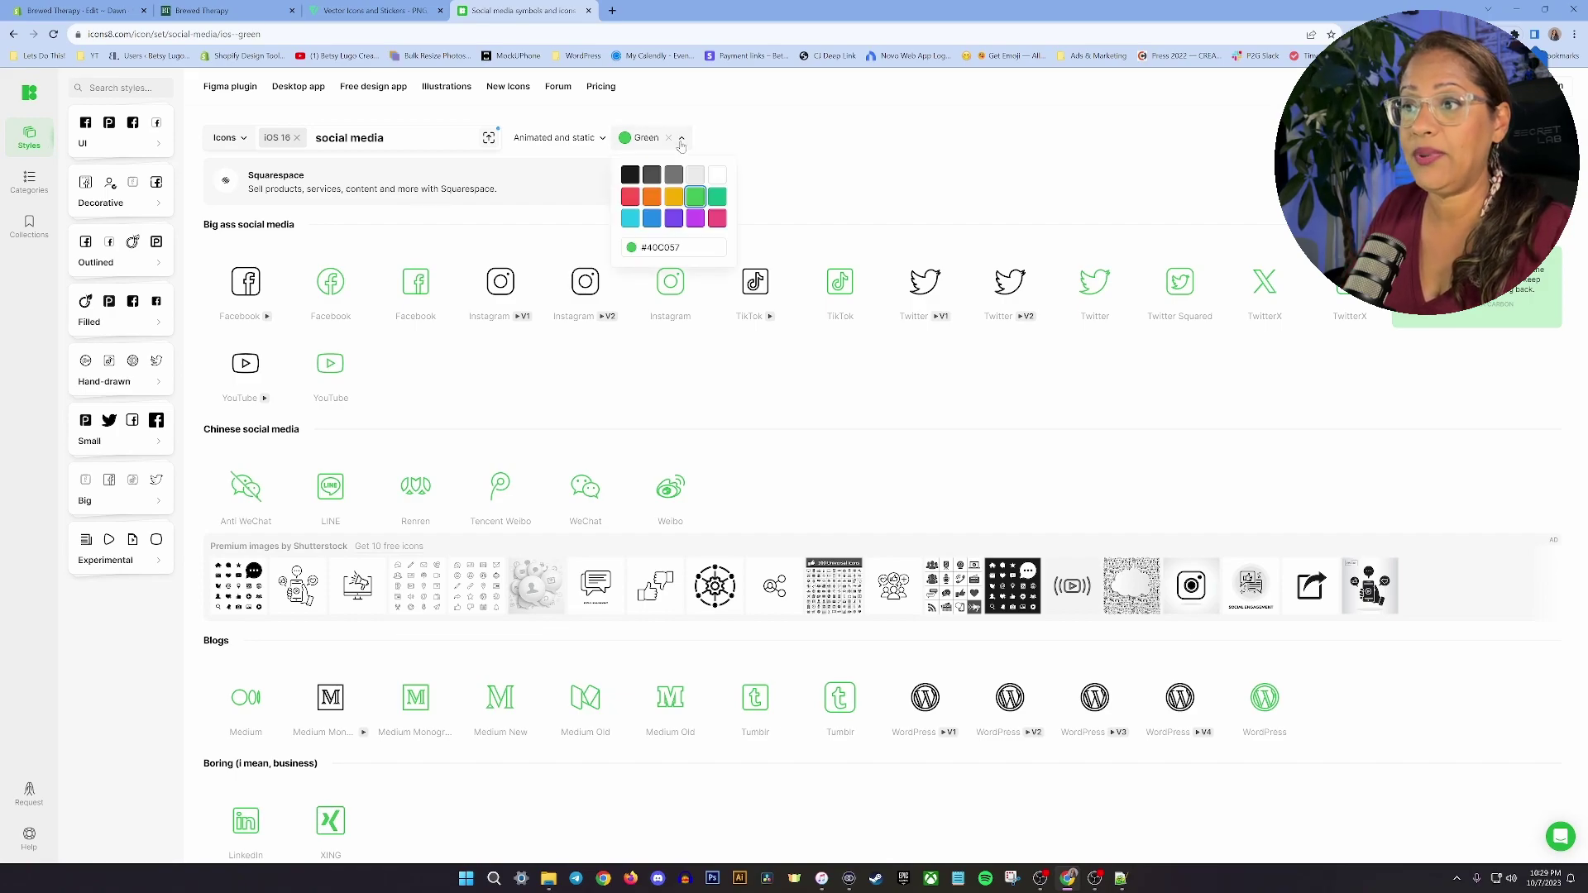
pyautogui.moveTo(679, 247); pyautogui.dragTo(652, 248)
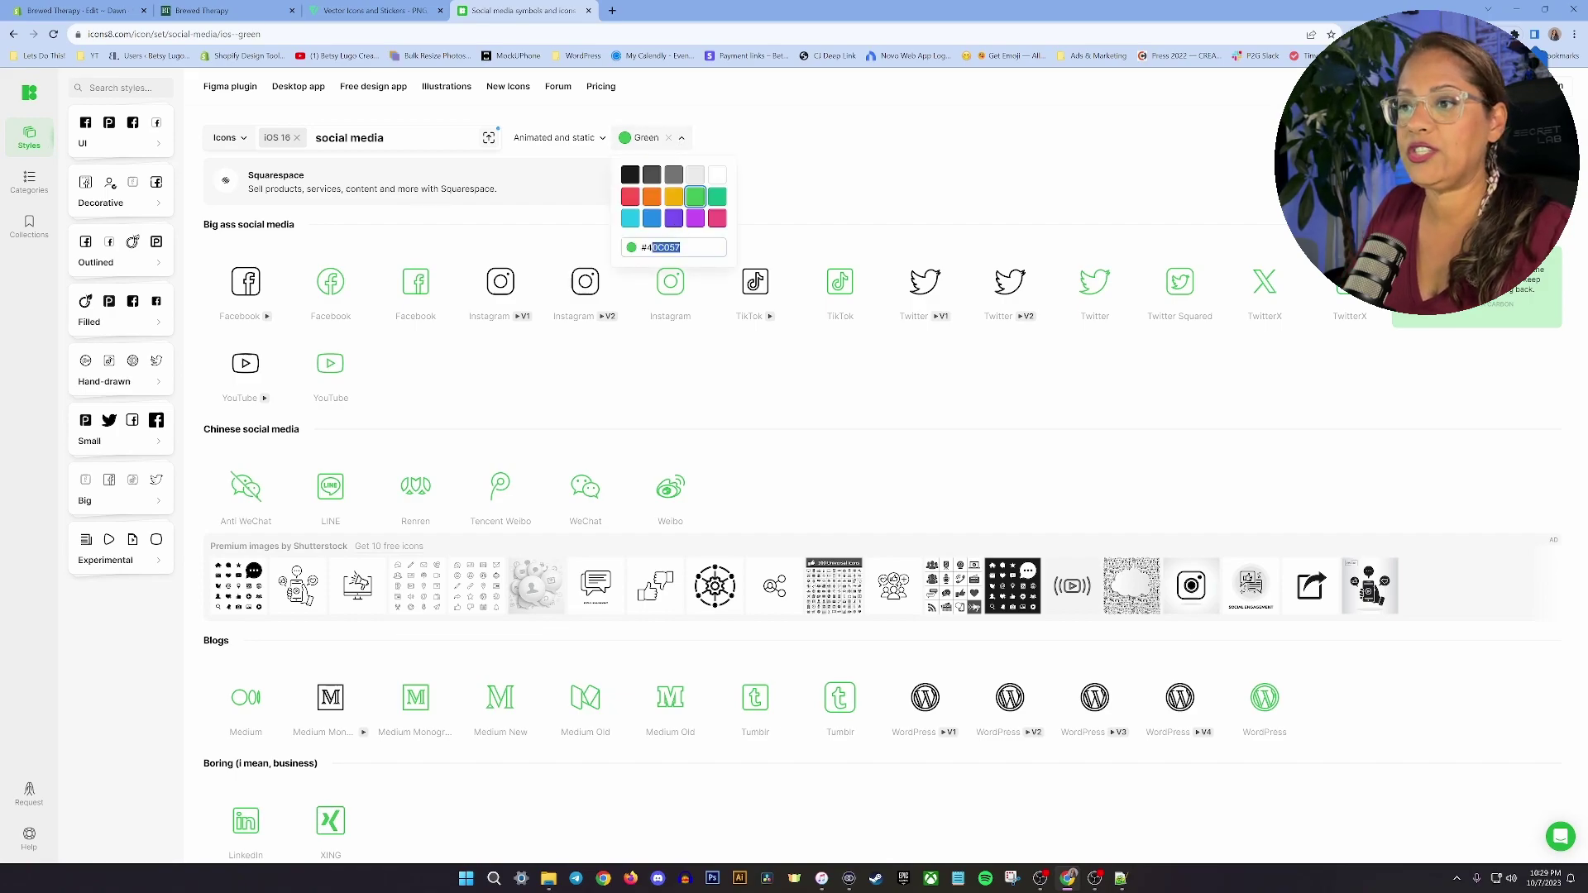
pyautogui.write('095448')
pyautogui.press('Return')
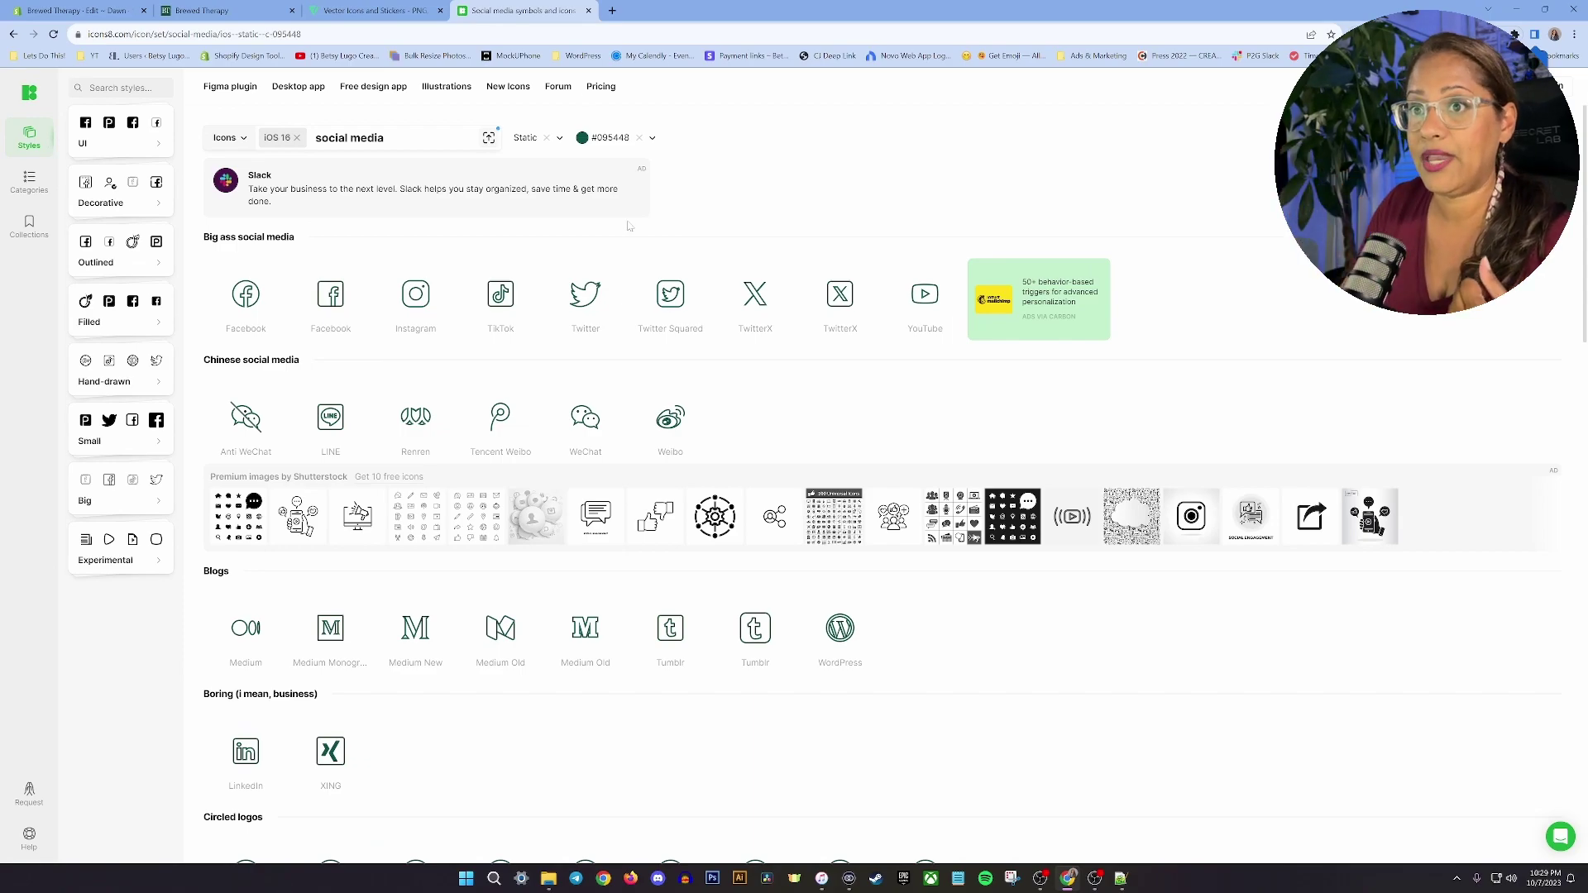
# Switch to the Brewed Therapy storefront and examine the social media icons in its footer
pyautogui.click(215, 11)
pyautogui.moveTo(1581, 208); pyautogui.dragTo(1581, 723)
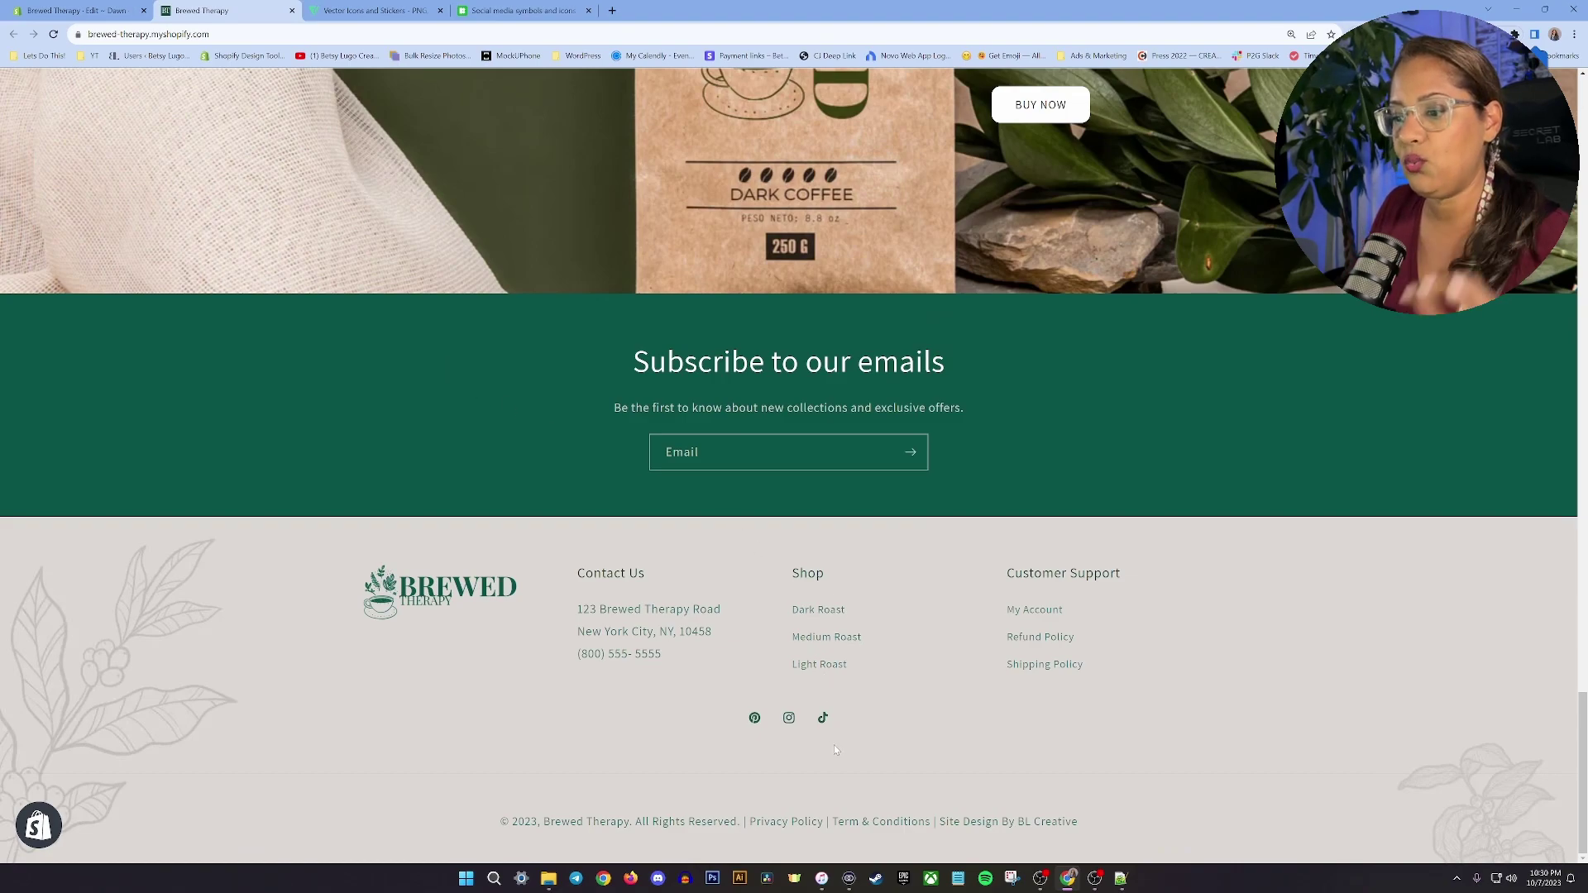
# Return to the Icons8 social media results and open the details of the Instagram icon
pyautogui.click(521, 10)
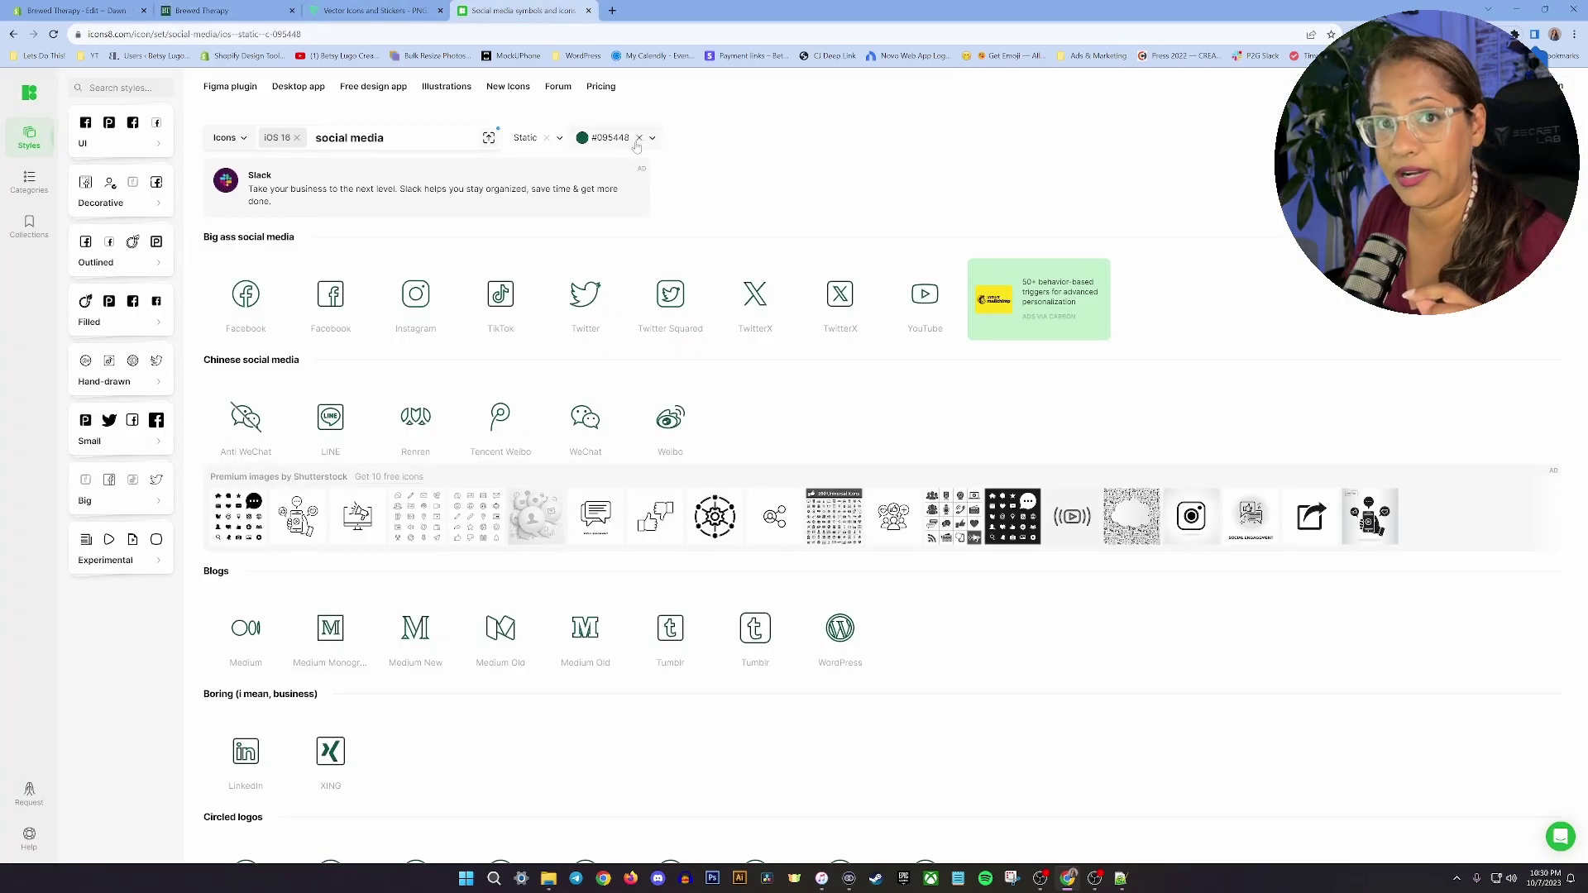
pyautogui.click(416, 302)
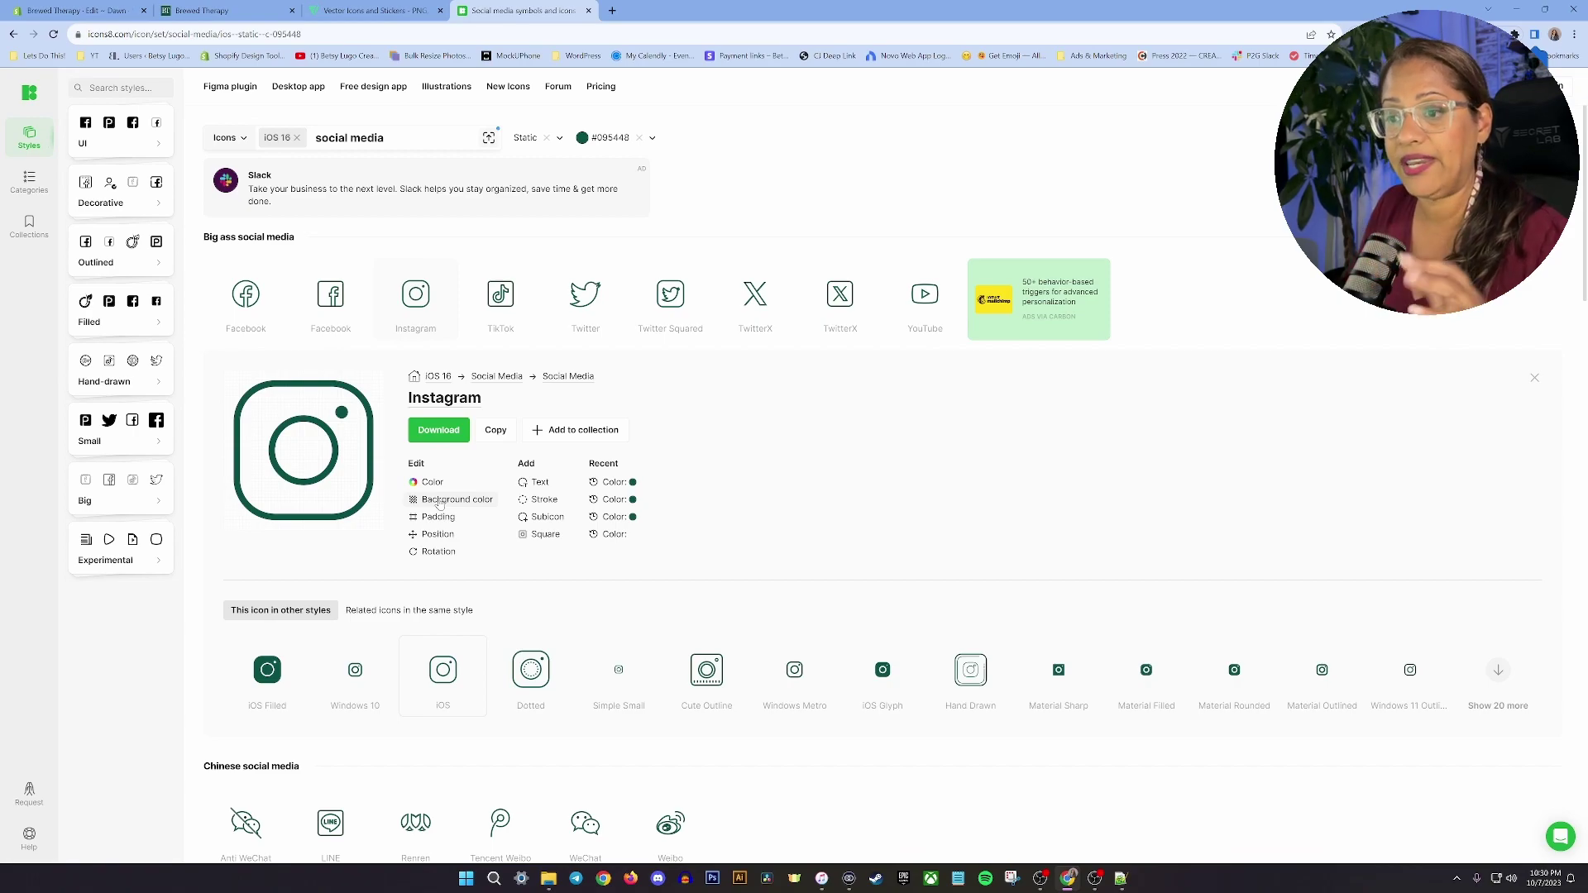
# Try out the stroke and filled square additions on the Instagram icon
pyautogui.click(552, 501)
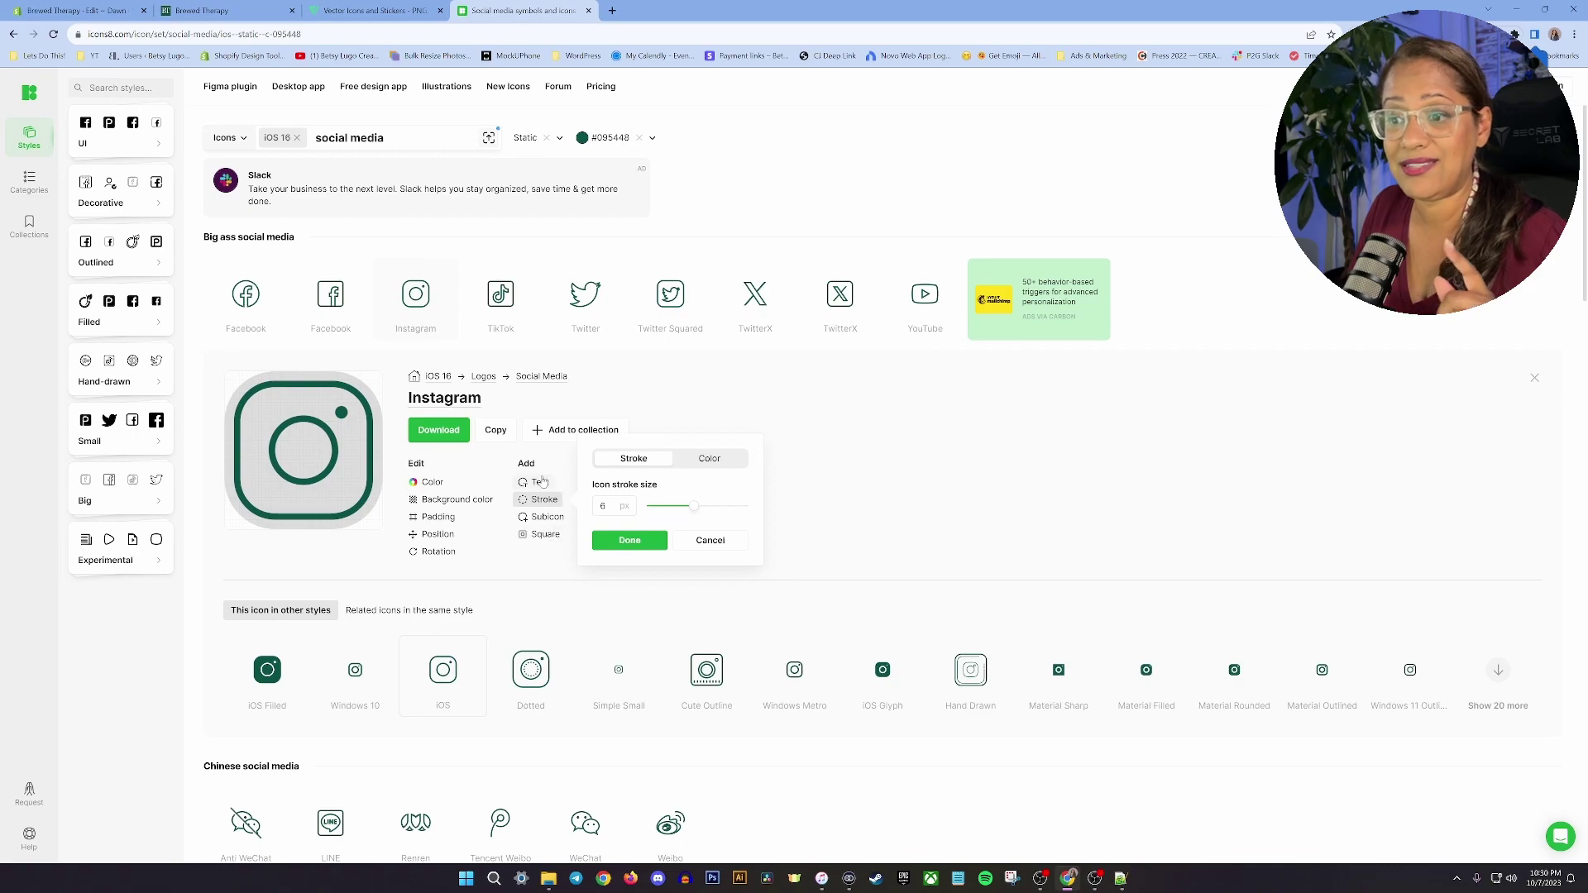
pyautogui.click(553, 536)
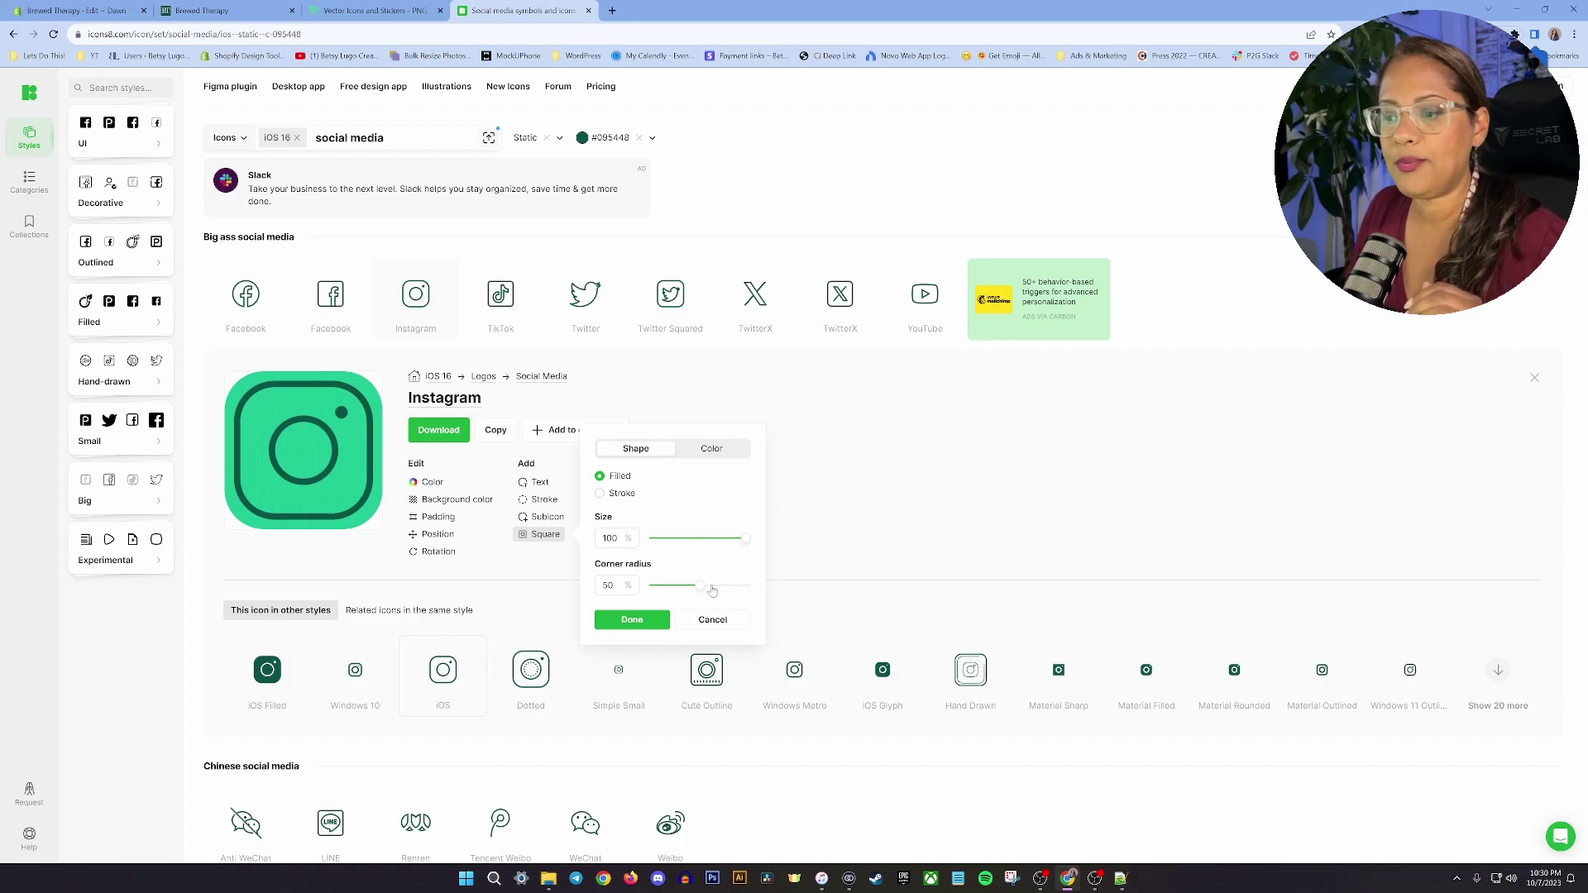
pyautogui.click(712, 619)
# Copy the Instagram icon's image HTML in the Link (CDN) format at 50×50
pyautogui.click(438, 431)
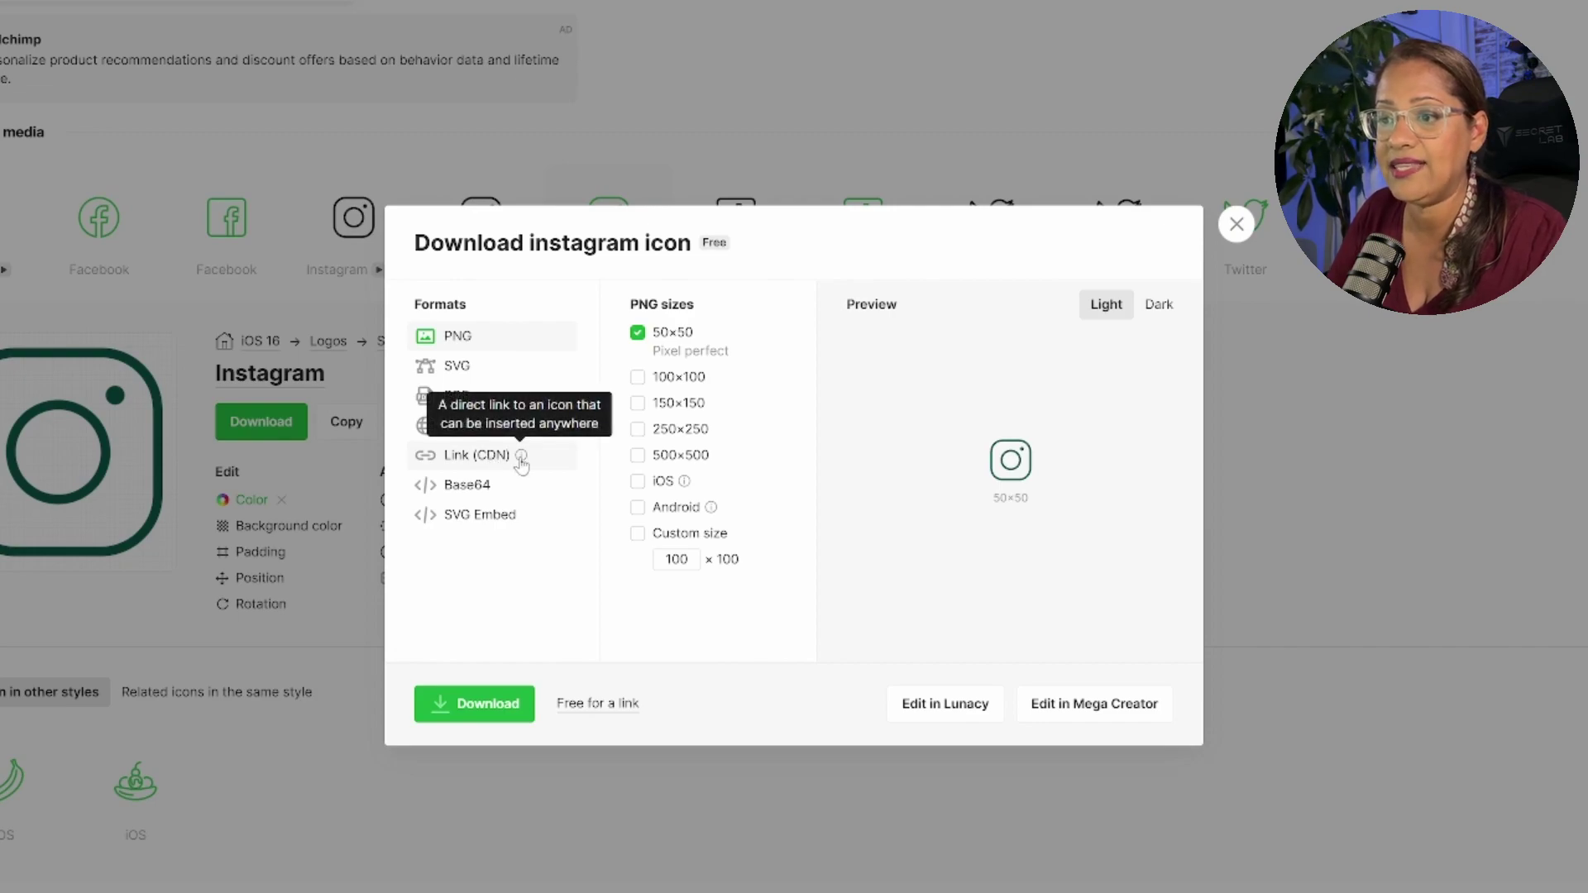
pyautogui.click(468, 461)
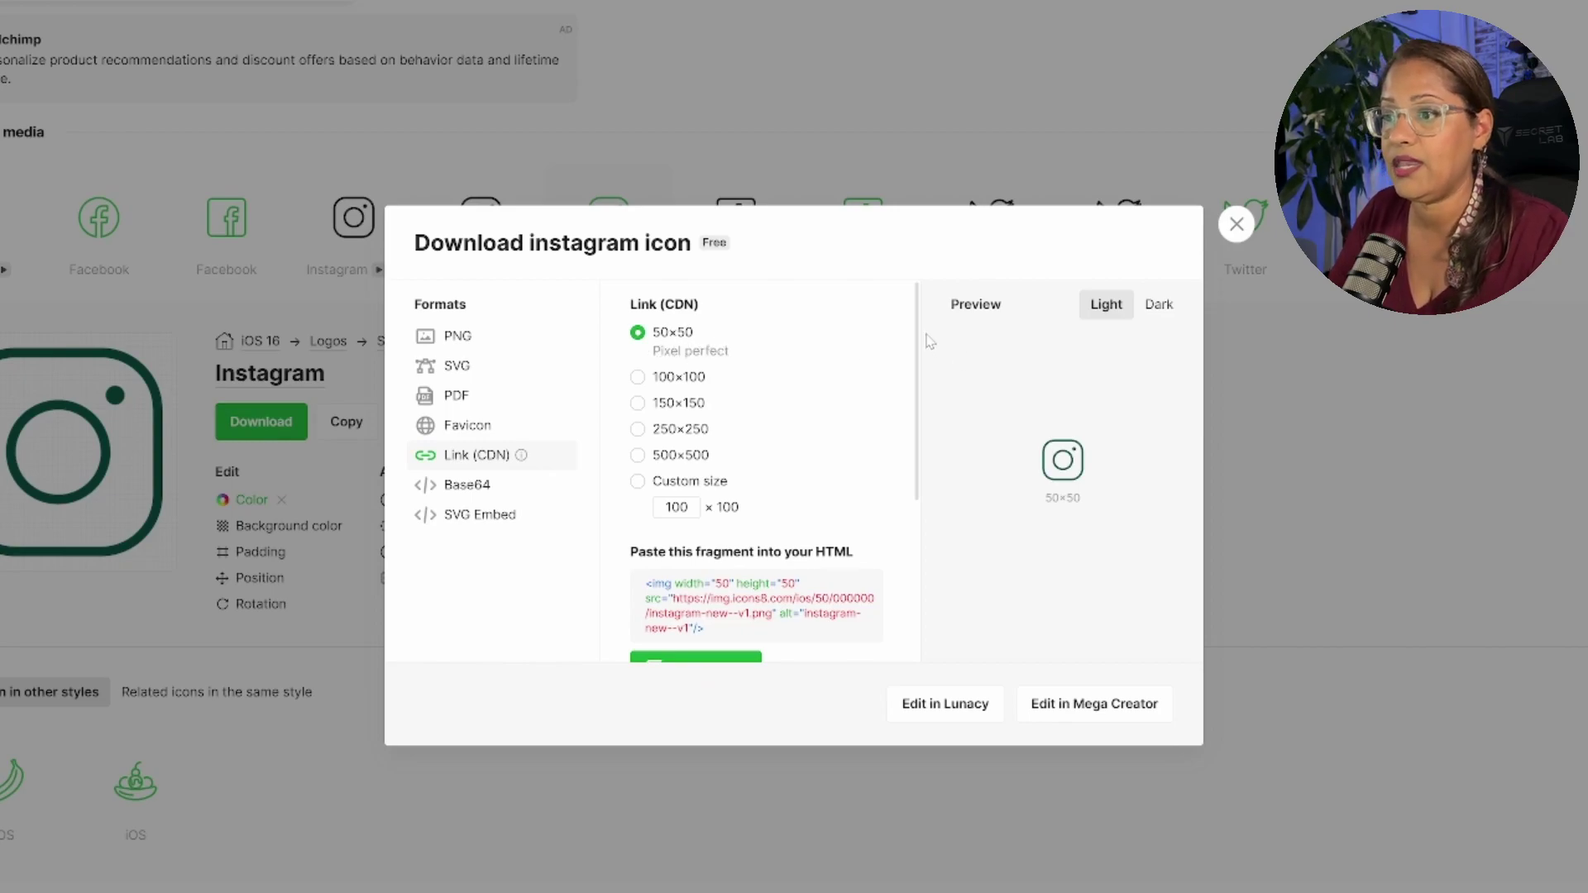
pyautogui.moveTo(918, 326); pyautogui.dragTo(917, 420)
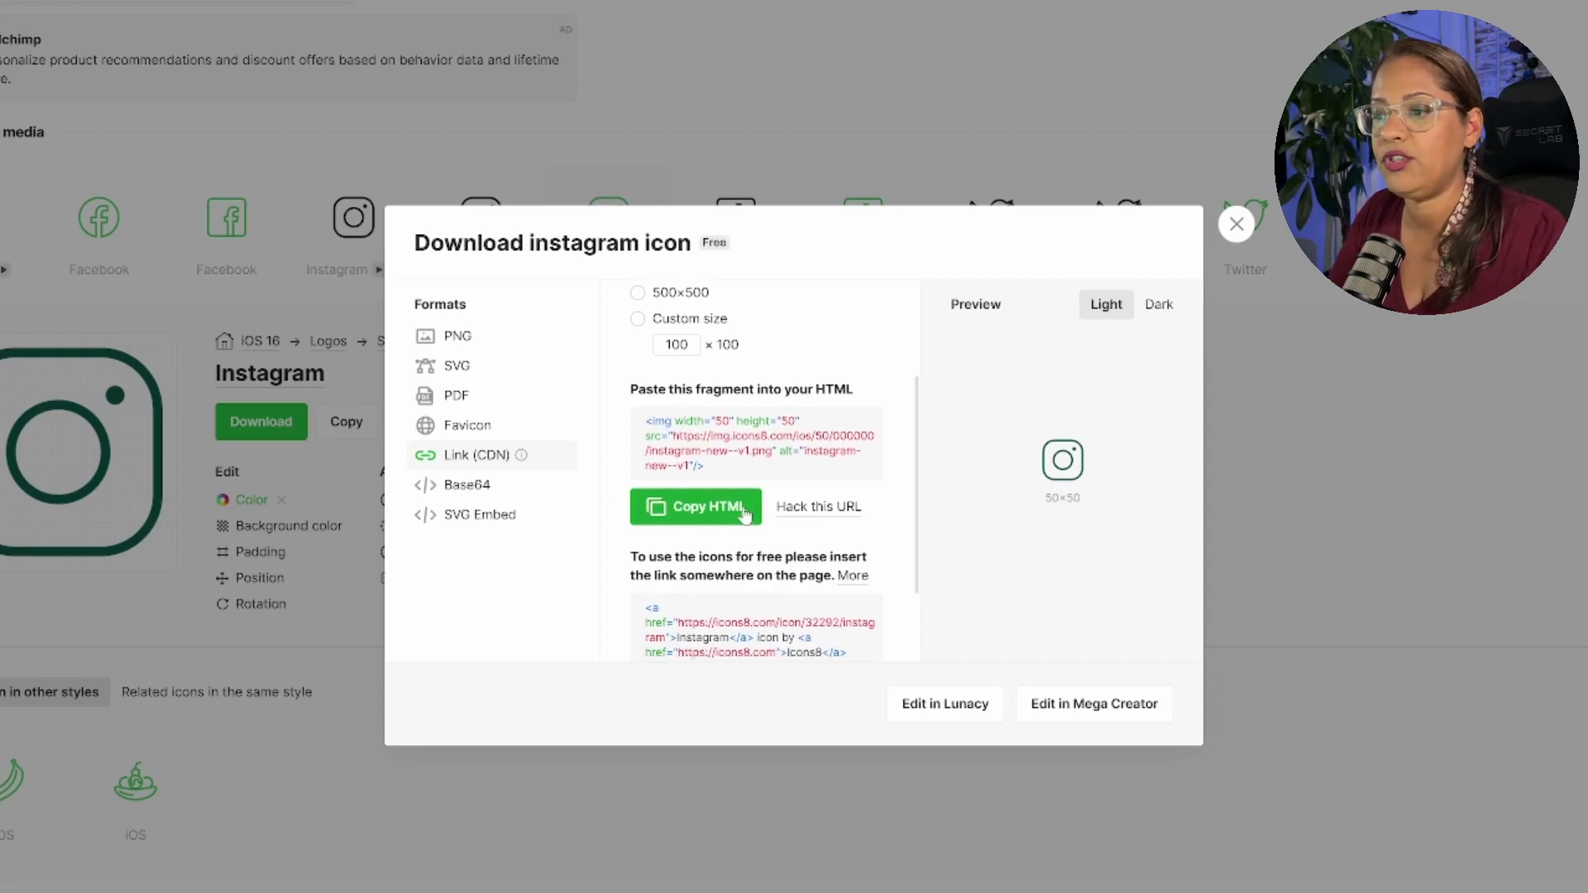
pyautogui.moveTo(920, 424); pyautogui.dragTo(910, 523)
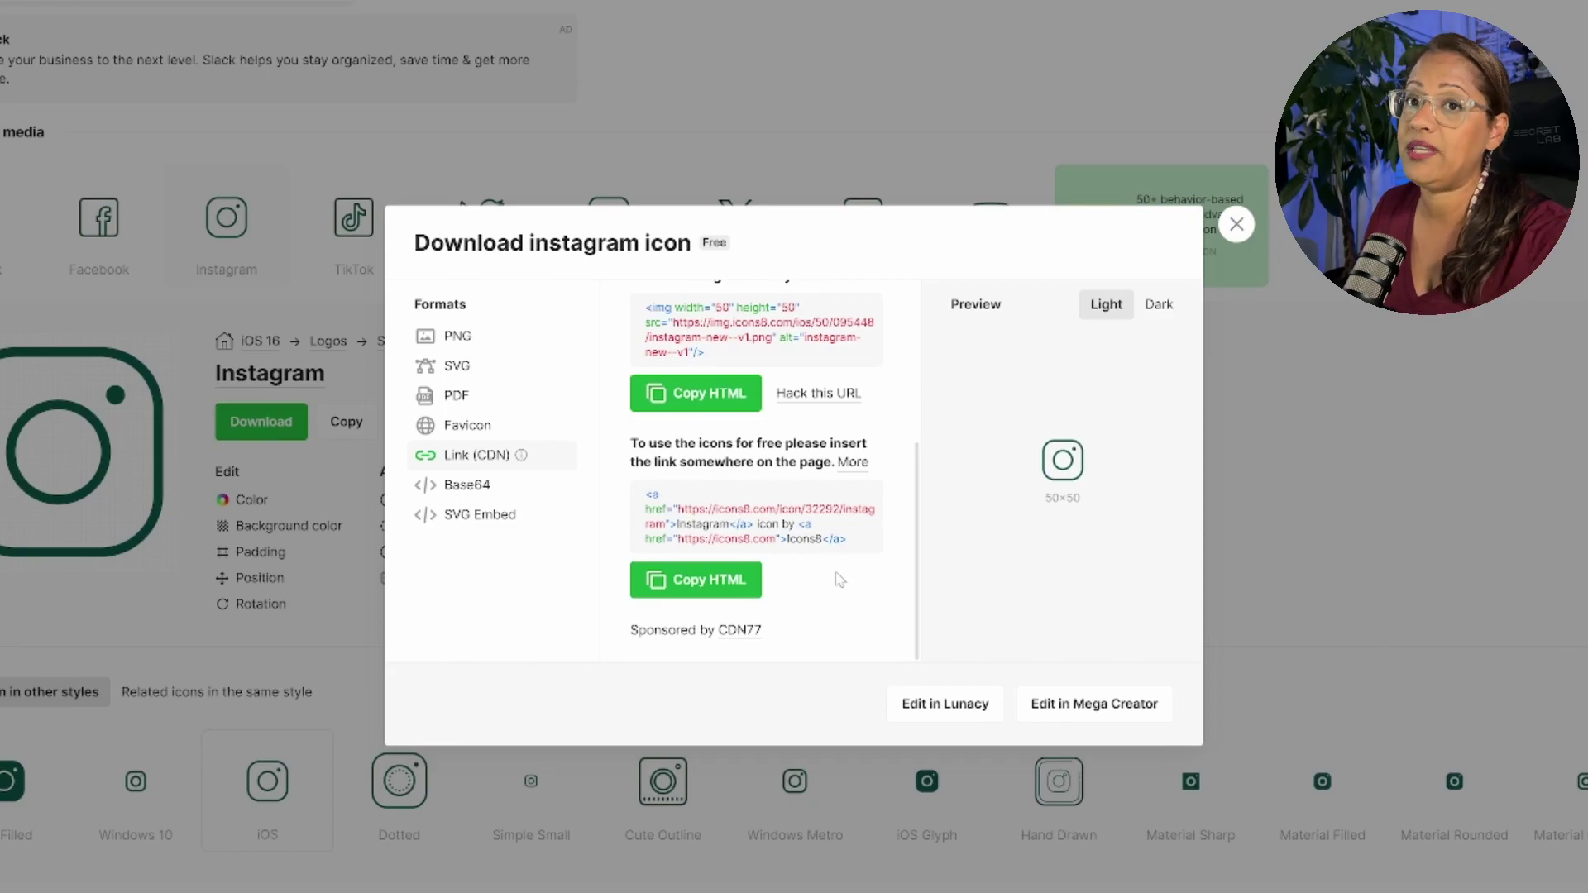
pyautogui.scroll(2, 840, 417)
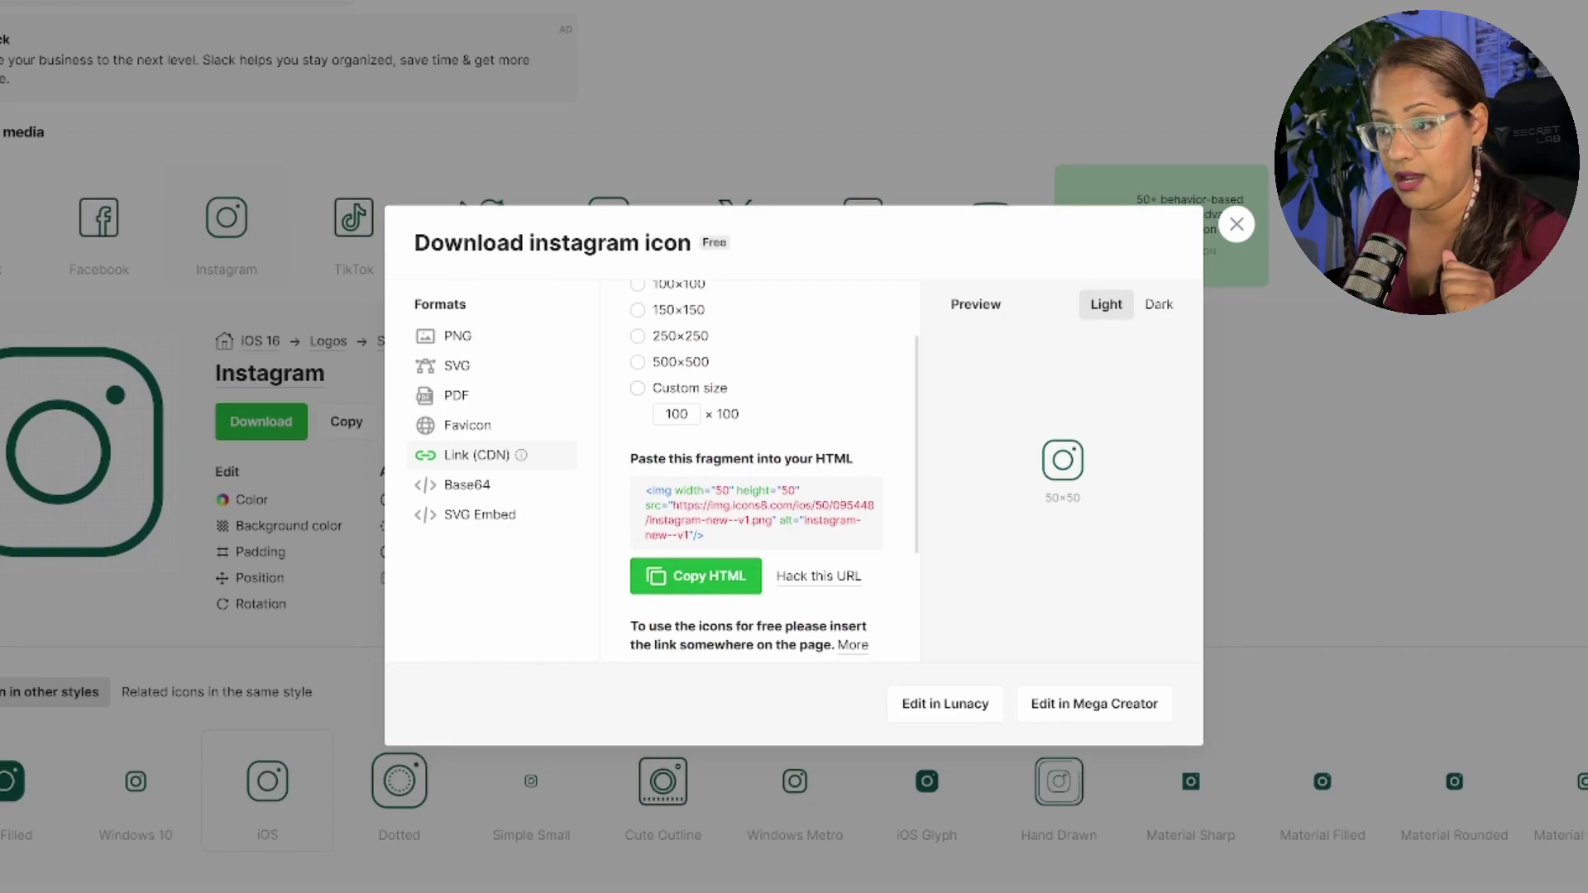
pyautogui.click(726, 586)
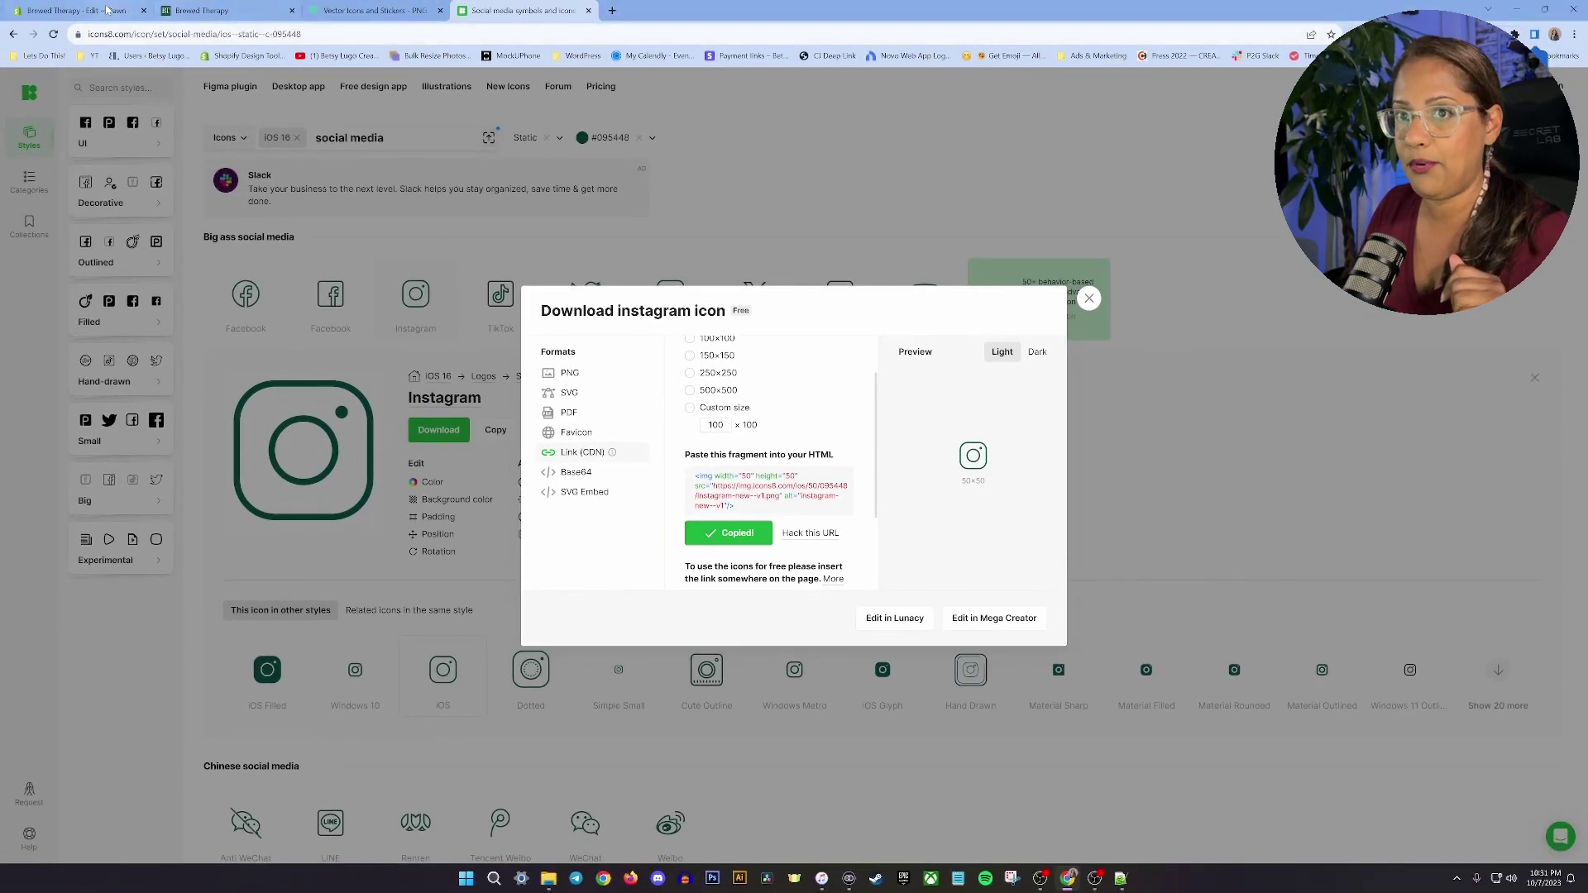
# Switch to the Shopify admin and open the code editor for the current Dawn theme from the themes list
pyautogui.click(100, 13)
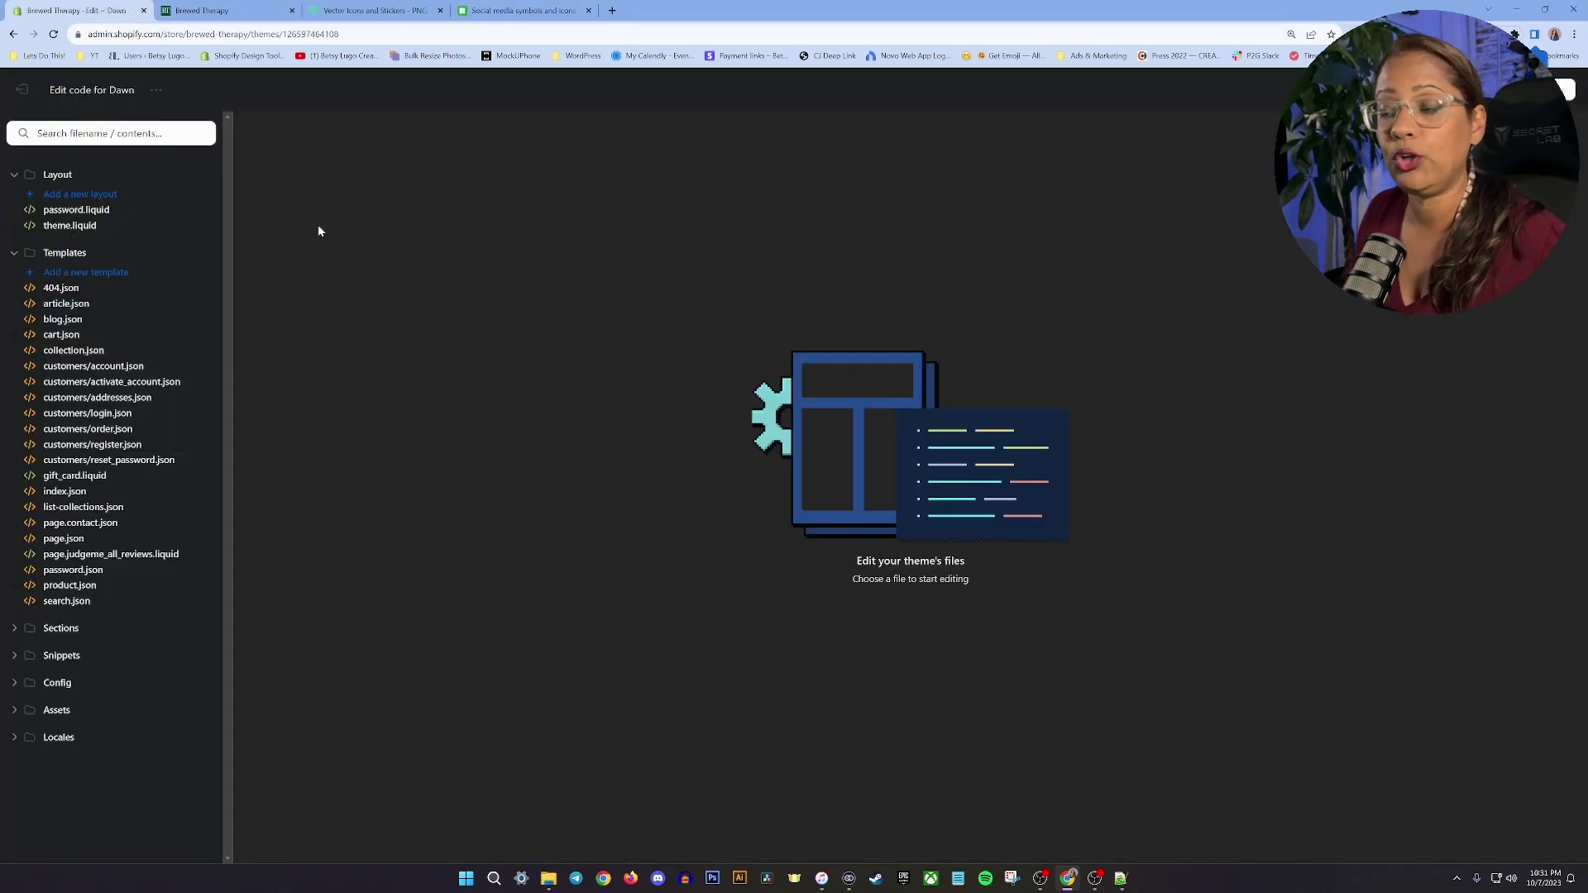
pyautogui.click(22, 89)
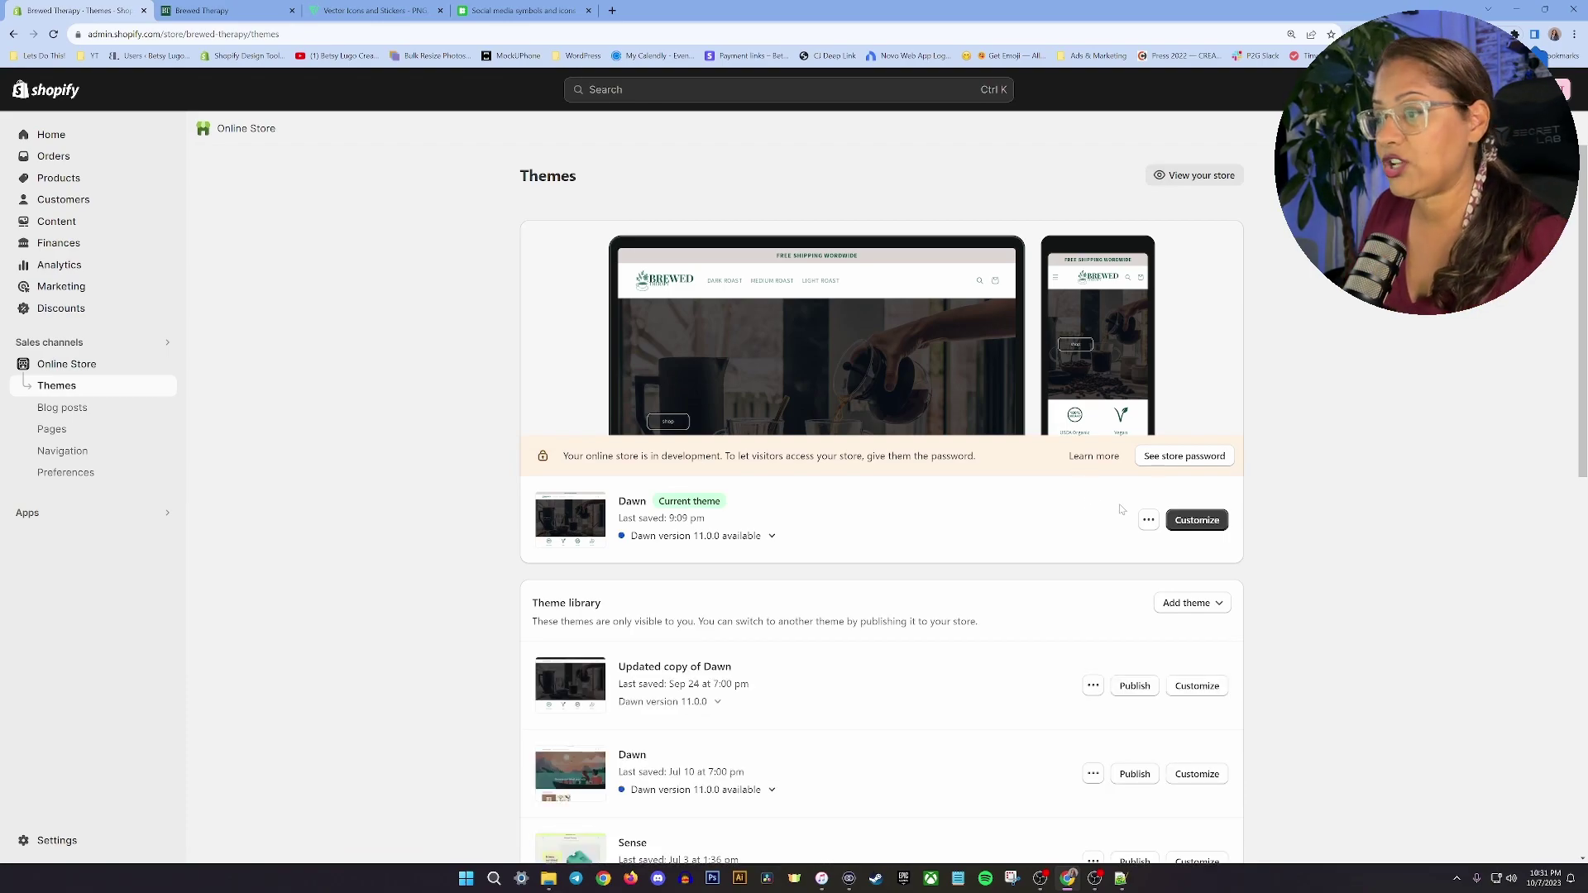
pyautogui.click(1148, 522)
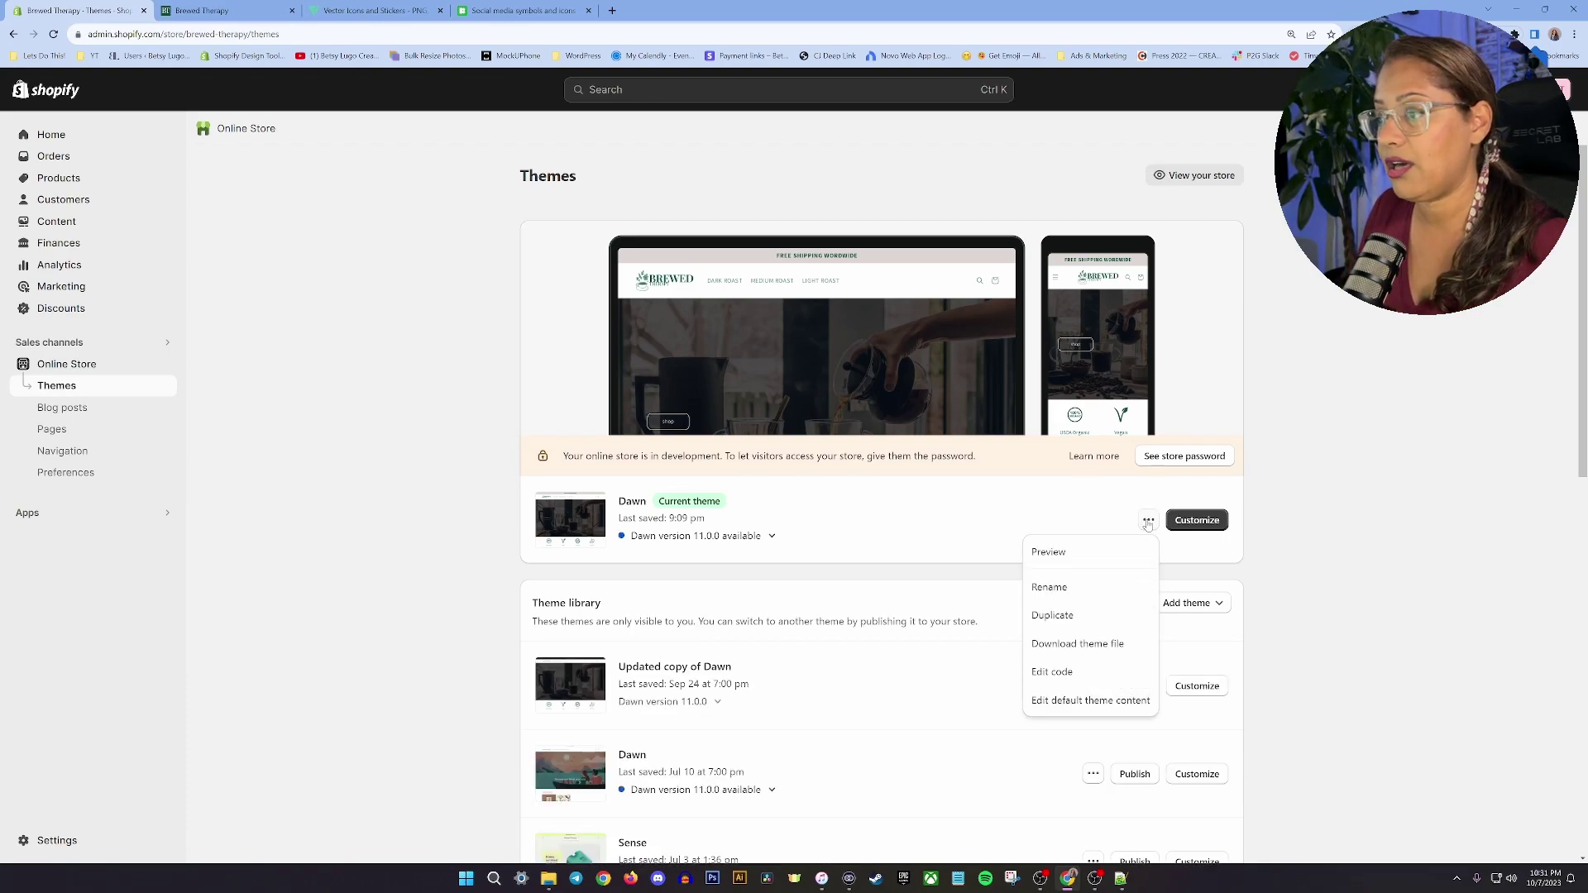
pyautogui.click(1052, 672)
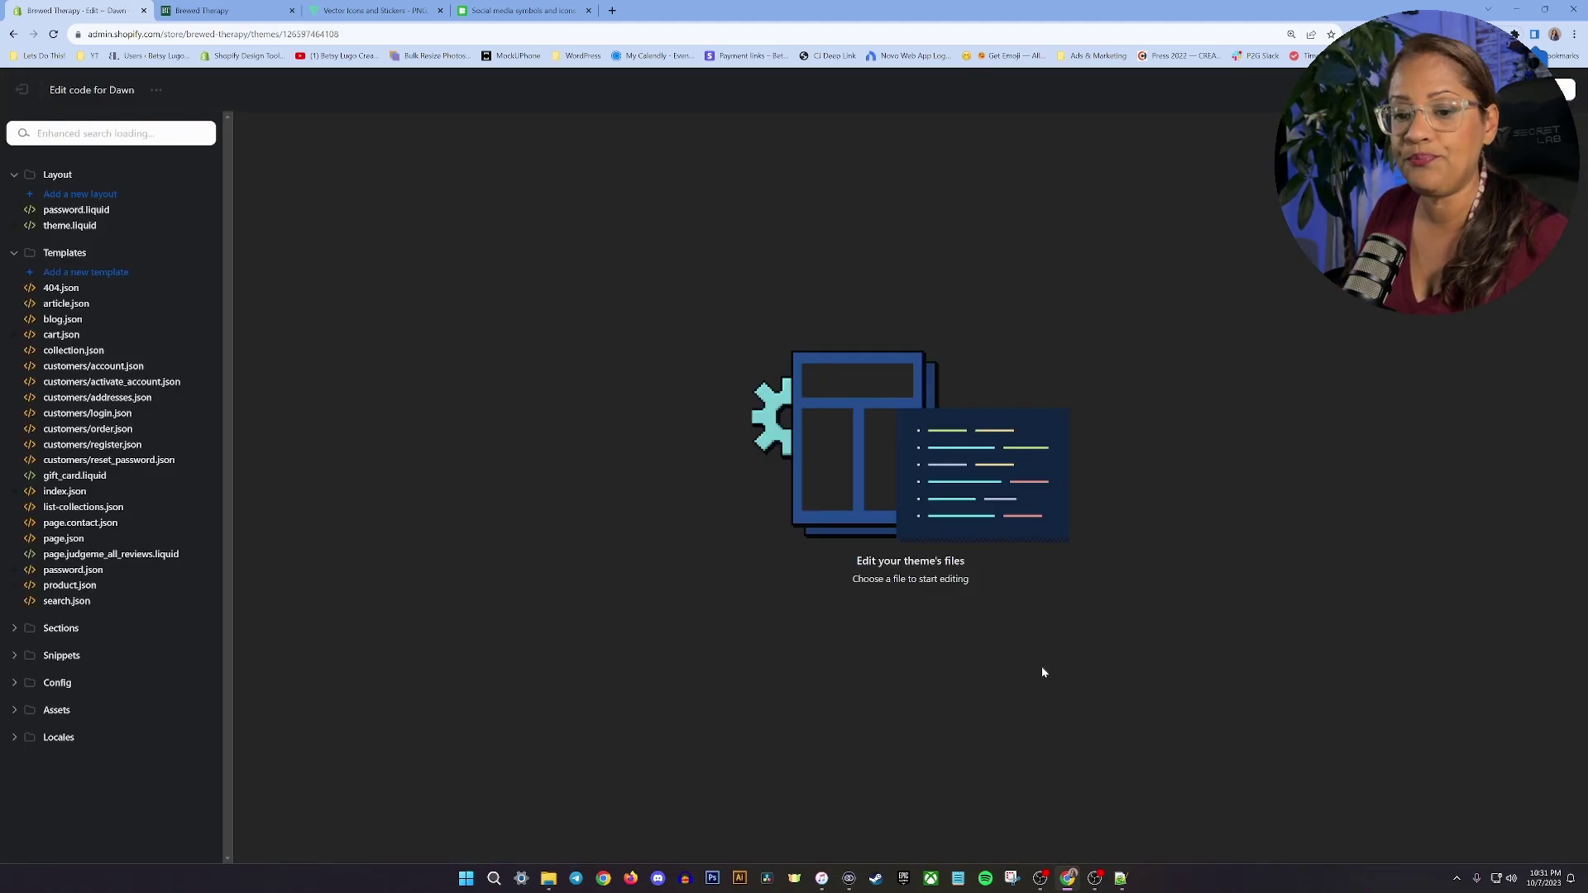
# Open the snippet file icon-instagram.liquid in the theme code
pyautogui.click(21, 656)
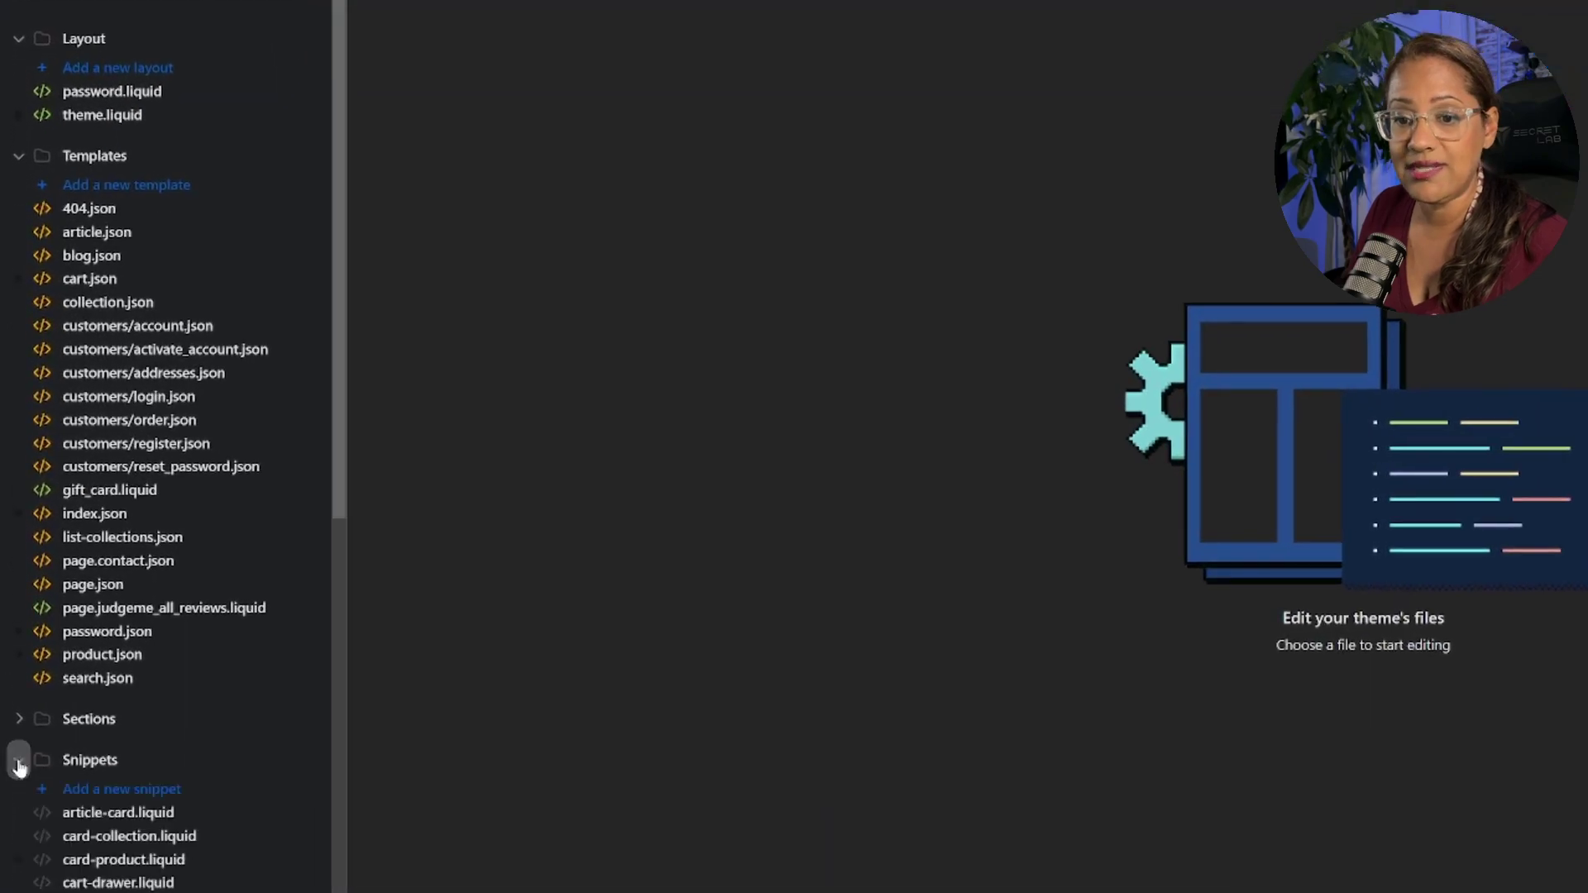
pyautogui.scroll(-8, 126, 716)
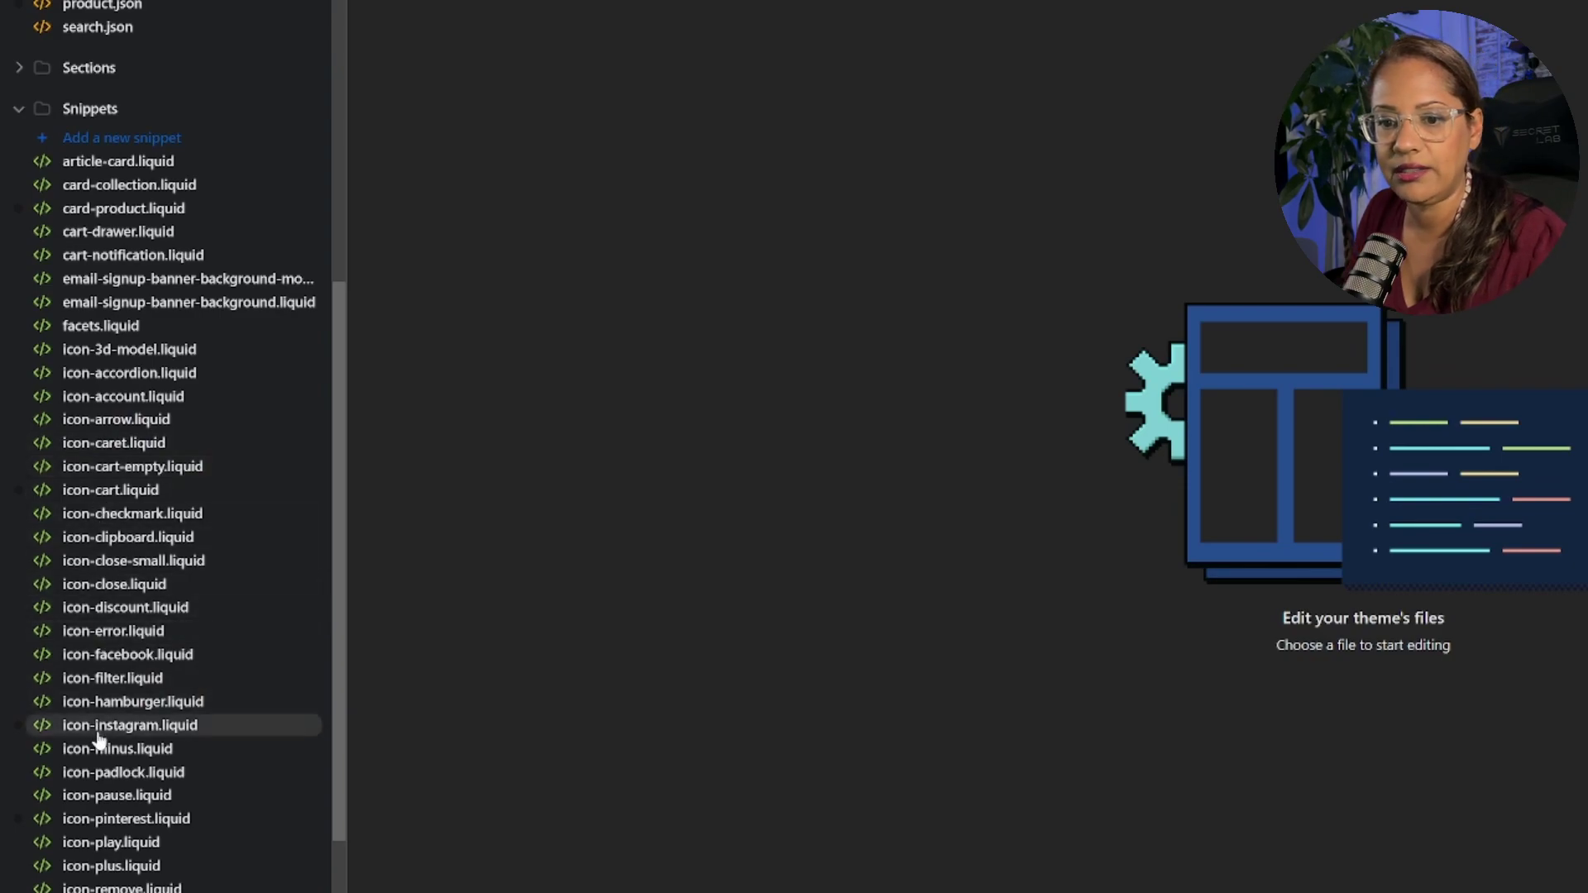
pyautogui.scroll(-2, 165, 662)
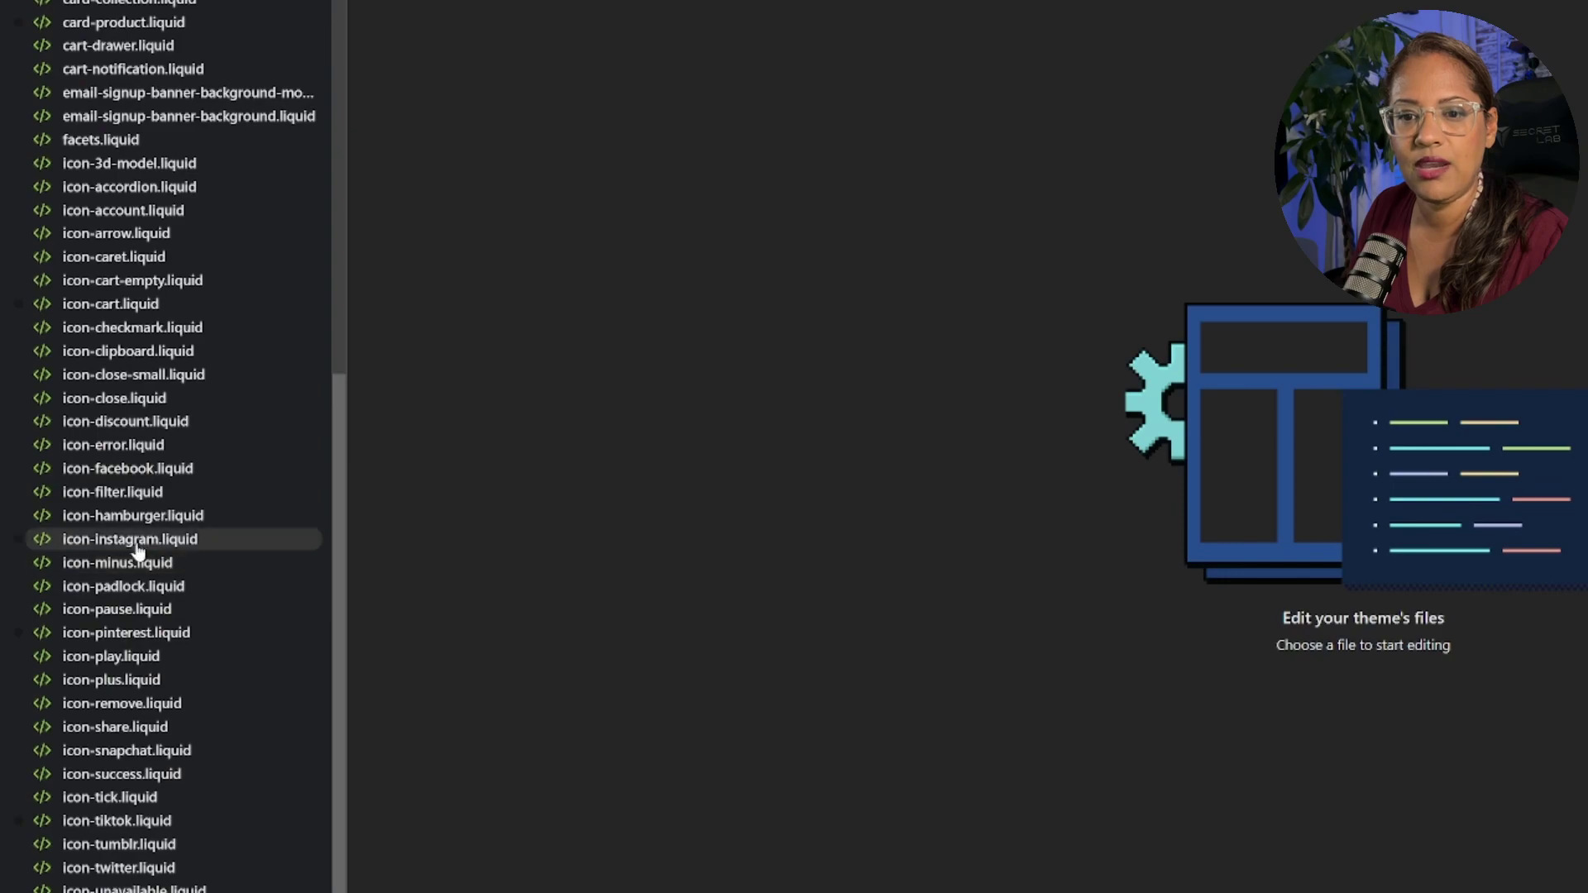
pyautogui.click(136, 542)
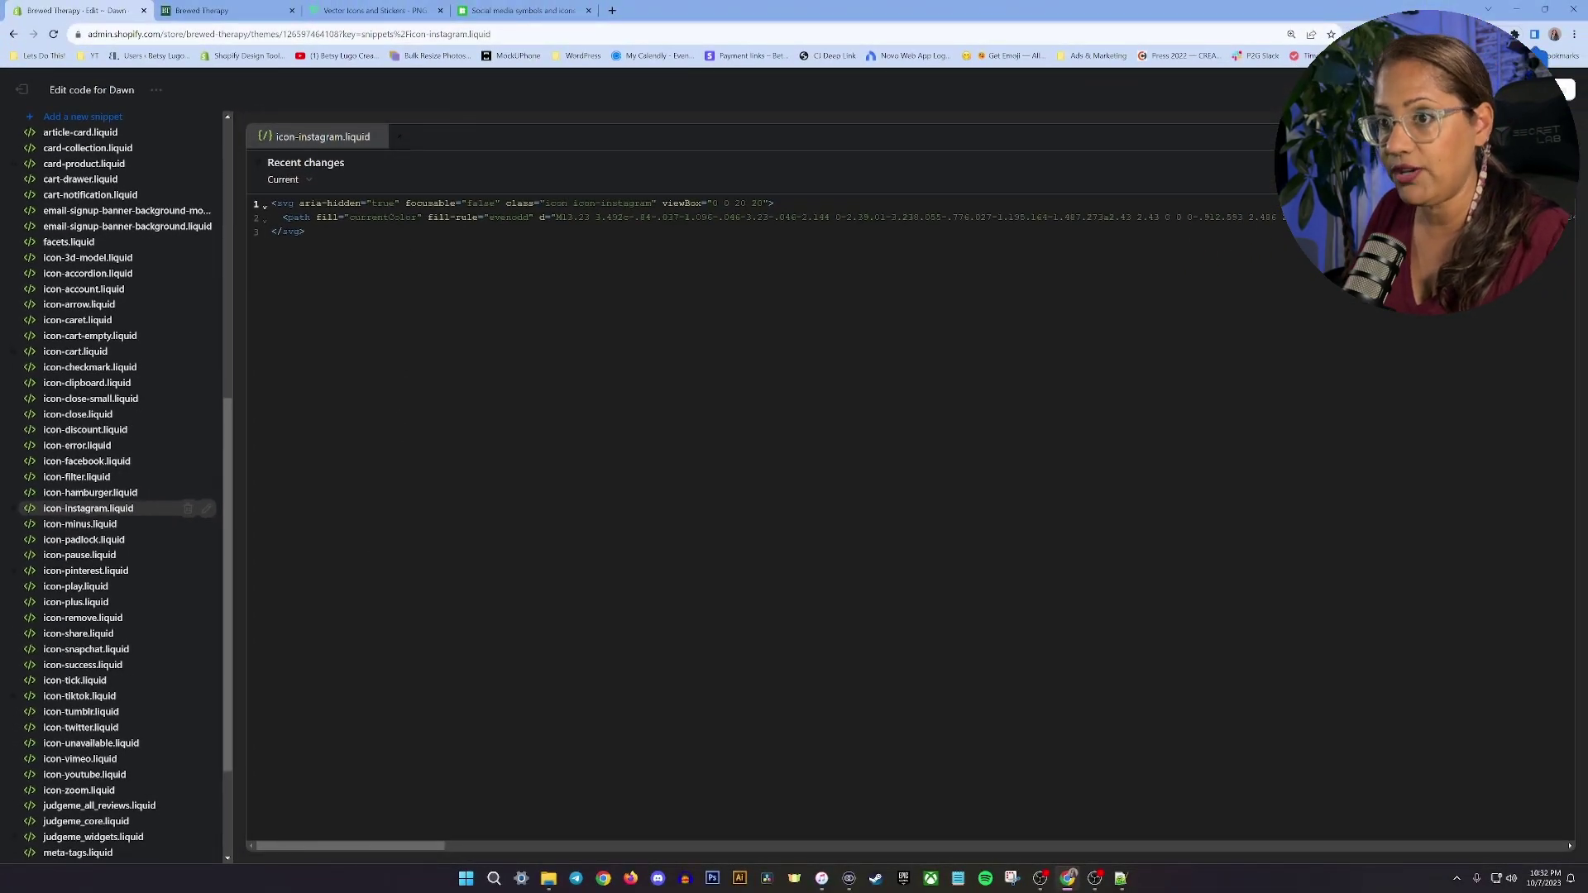
# Replace all the code in icon-instagram.liquid with the image HTML copied from Icons8 and save the file
pyautogui.click(236, 10)
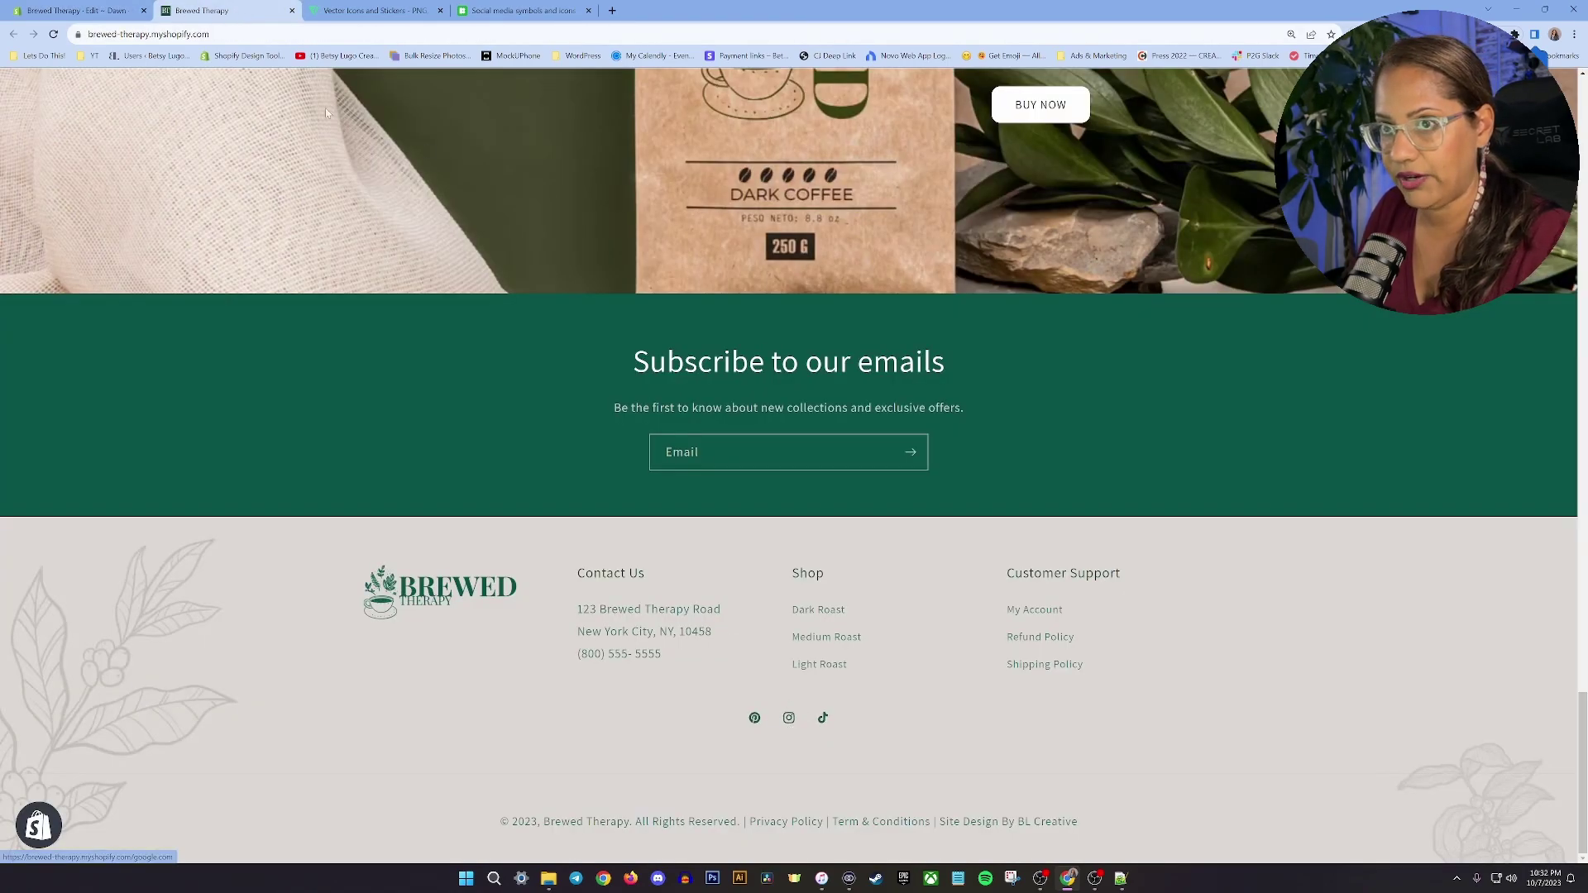
pyautogui.click(79, 11)
pyautogui.click(359, 260)
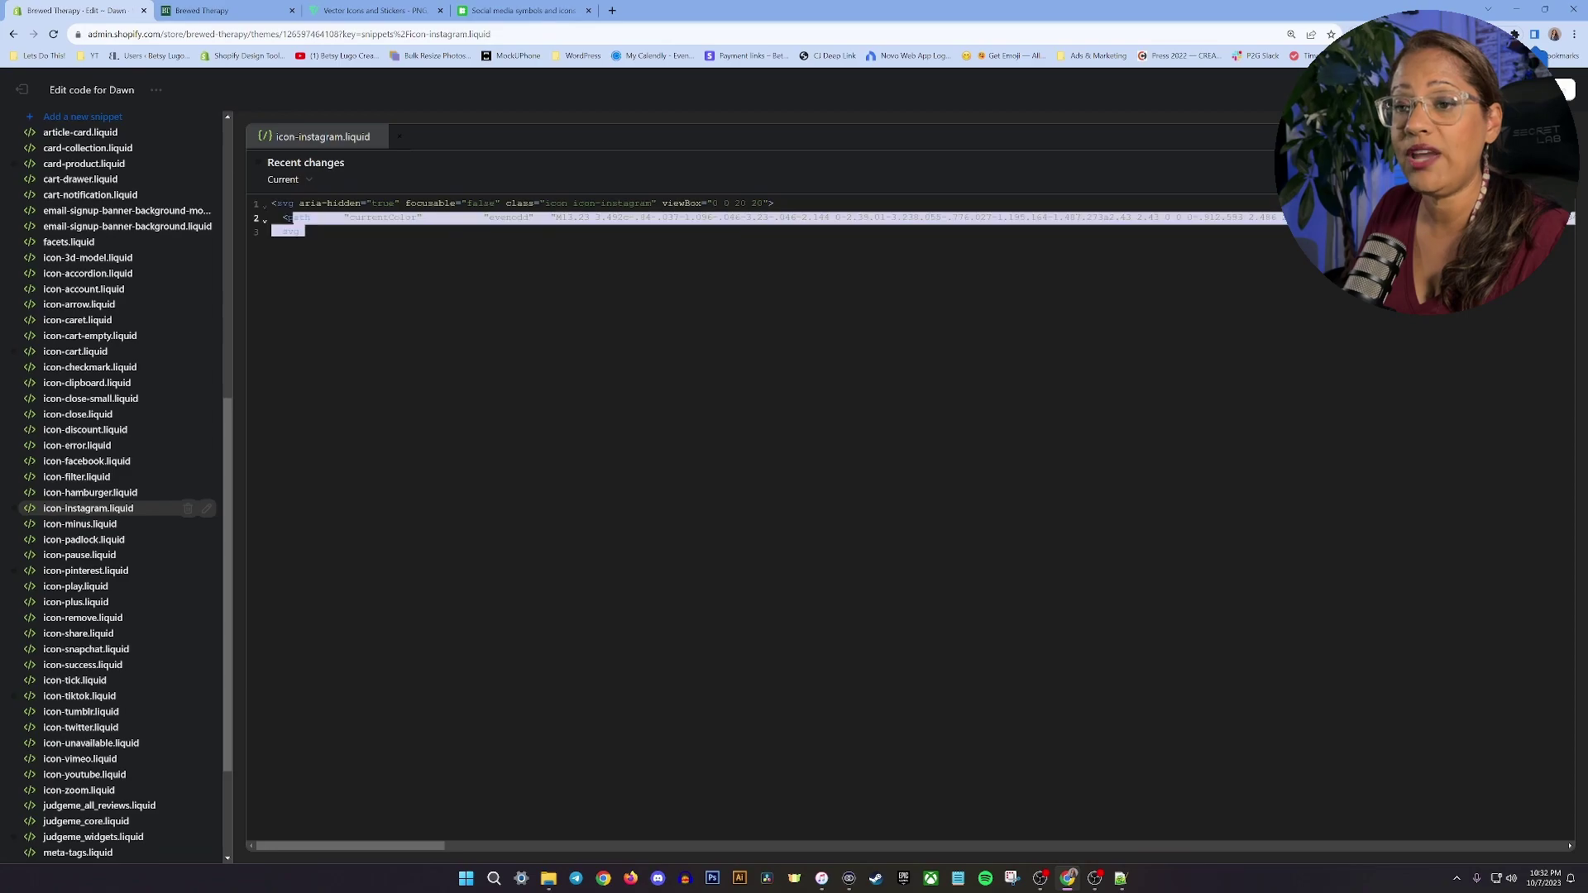
pyautogui.hotkey('ctrl', 'a')
pyautogui.hotkey('ctrl', 'v')
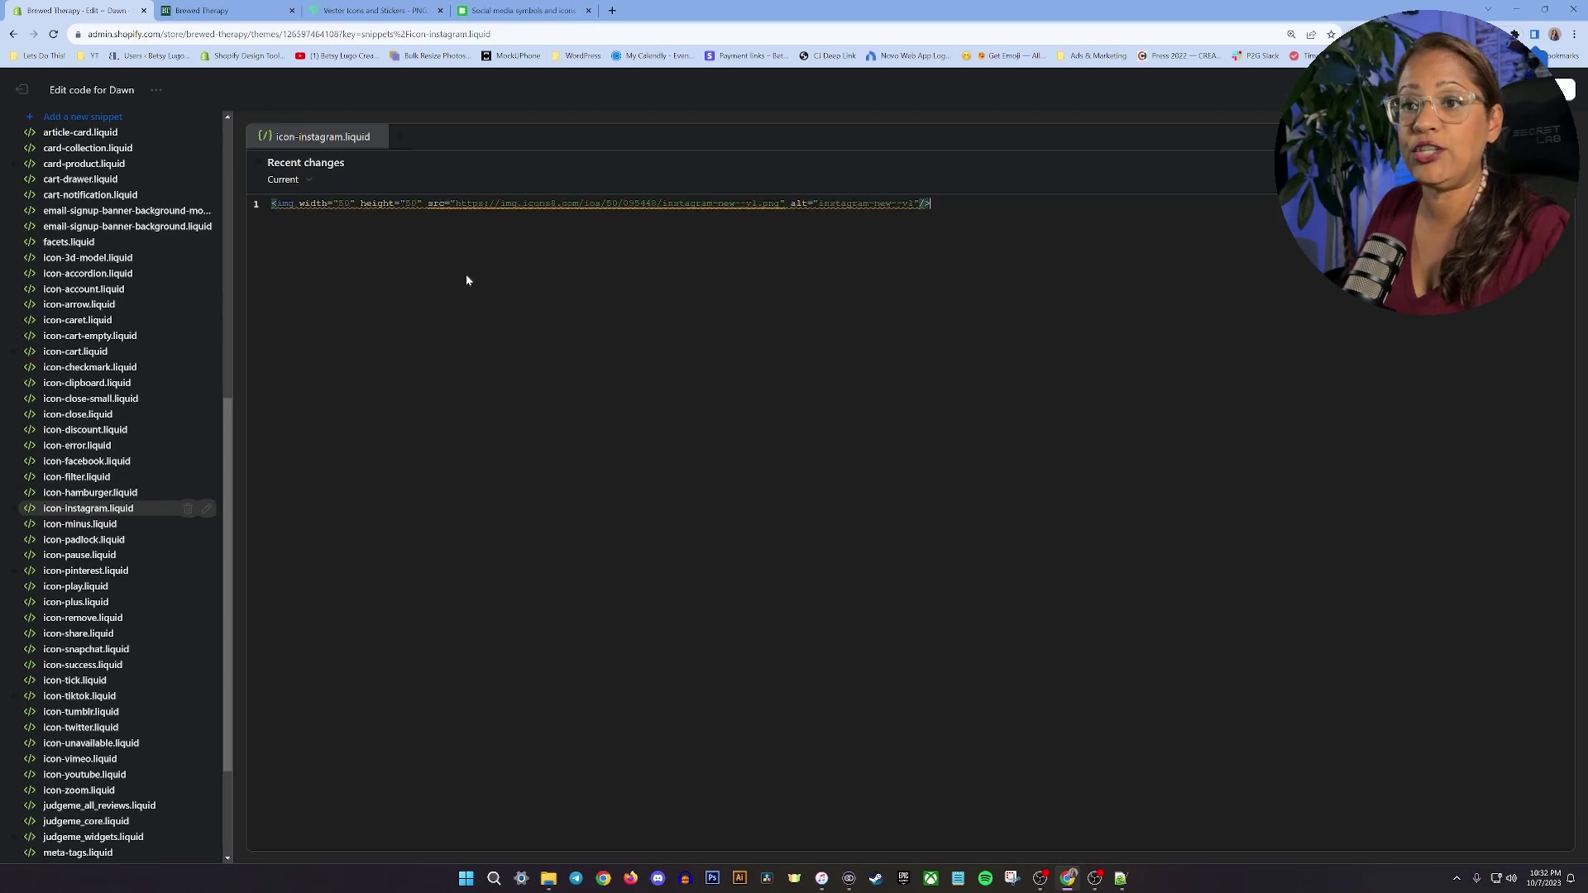
pyautogui.hotkey('ctrl', 'shift', 'Tab')
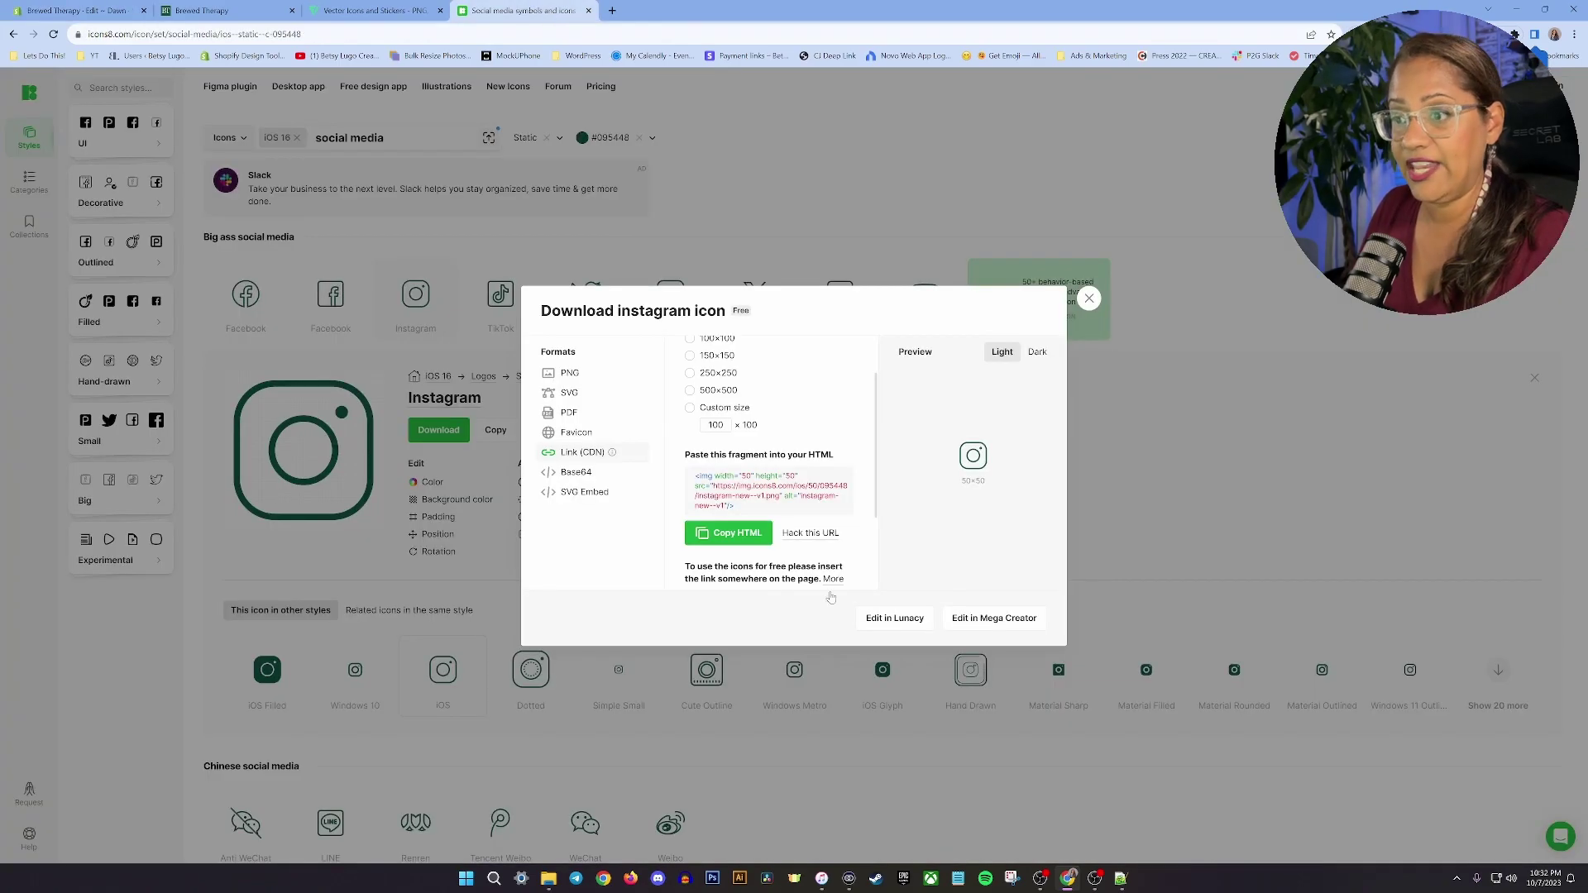
pyautogui.click(738, 535)
pyautogui.hotkey('ctrl', 'Tab')
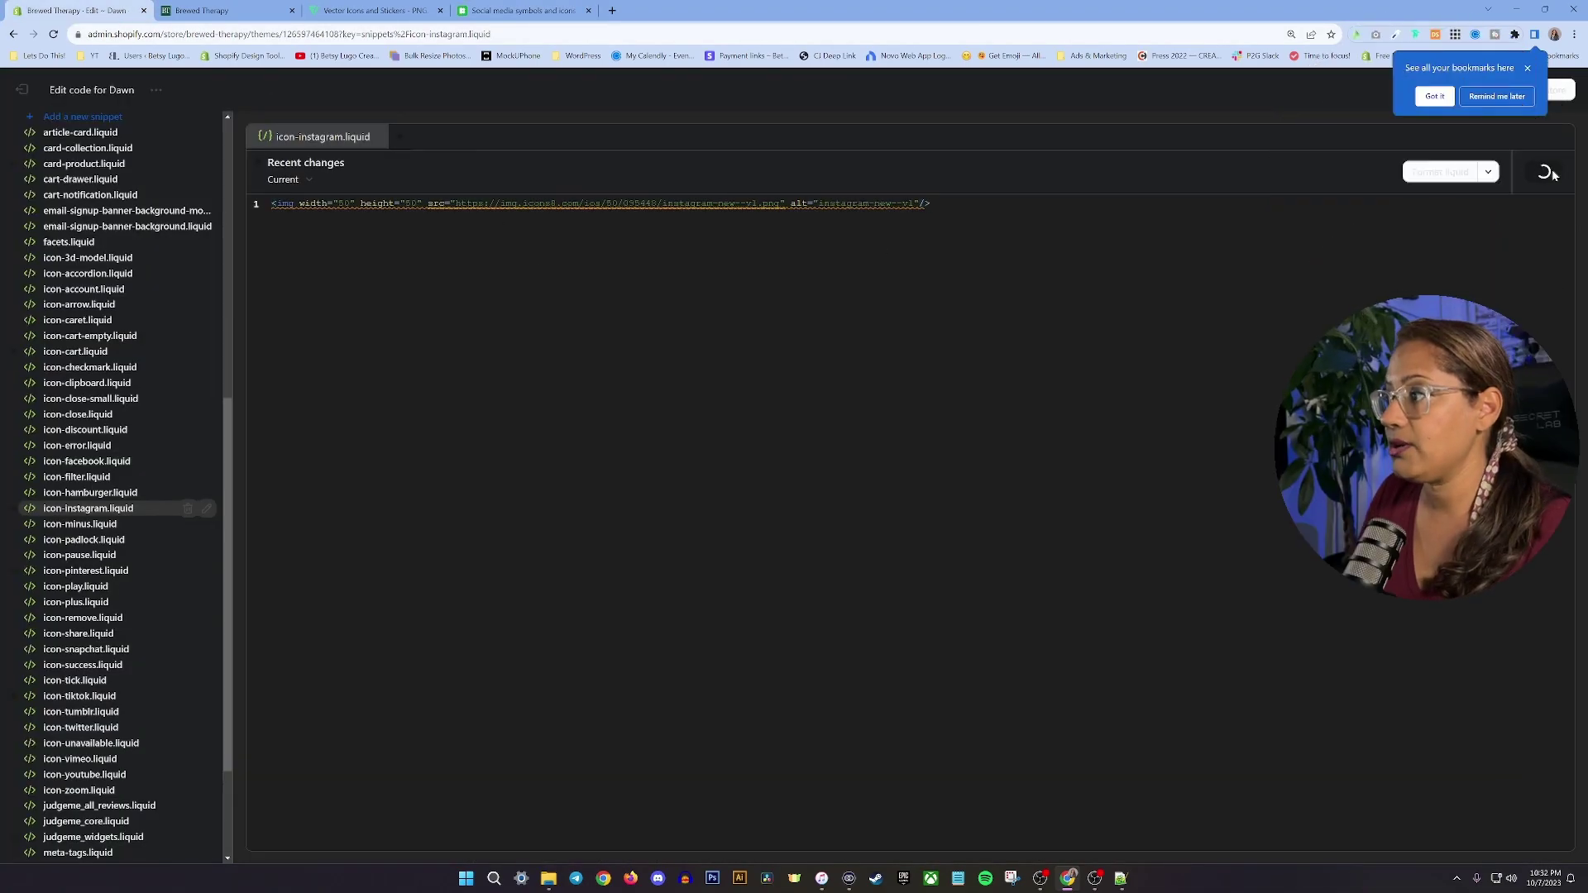
pyautogui.click(1552, 173)
# Reload the Brewed Therapy storefront and check the new Instagram icon in the footer
pyautogui.hotkey('ctrl', 'Tab')
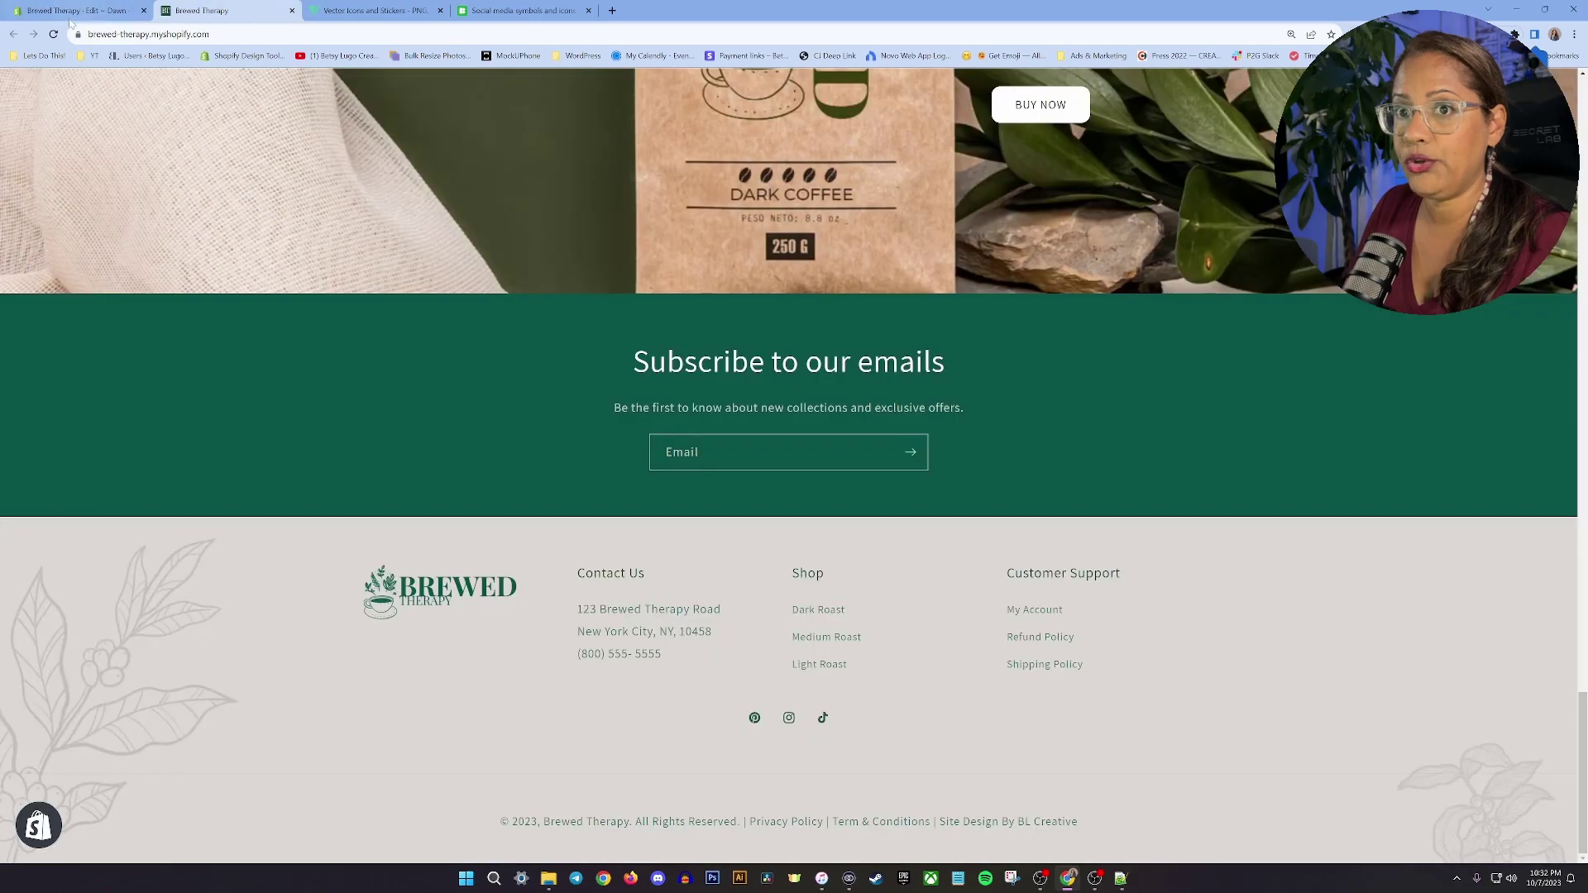
pyautogui.click(53, 34)
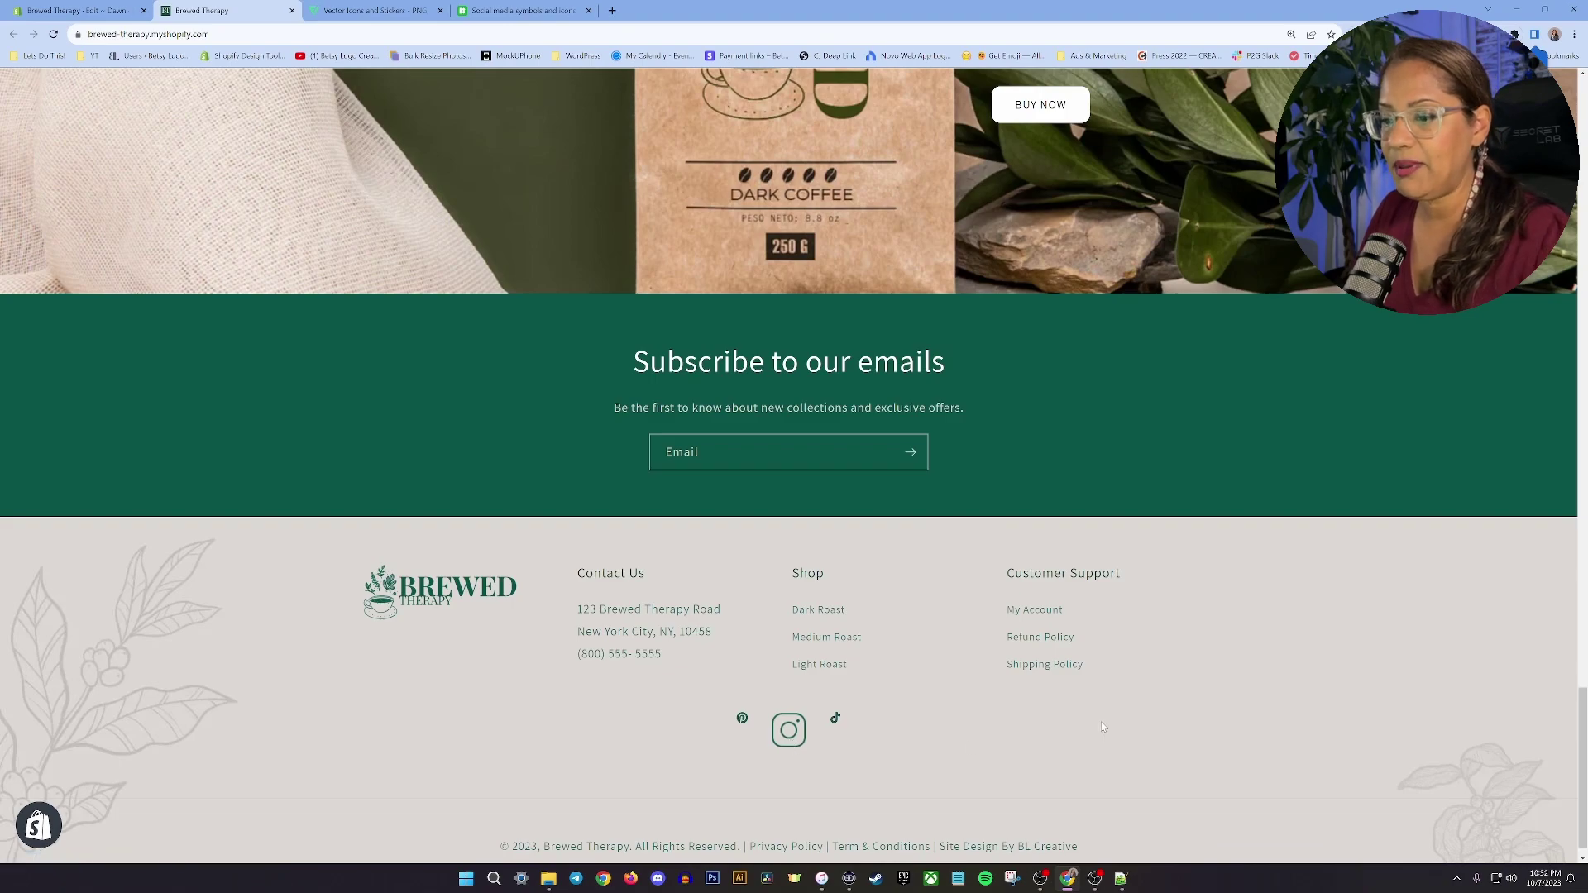
# Set the image width and height in icon-instagram.liquid to 40 and save the file
pyautogui.click(108, 5)
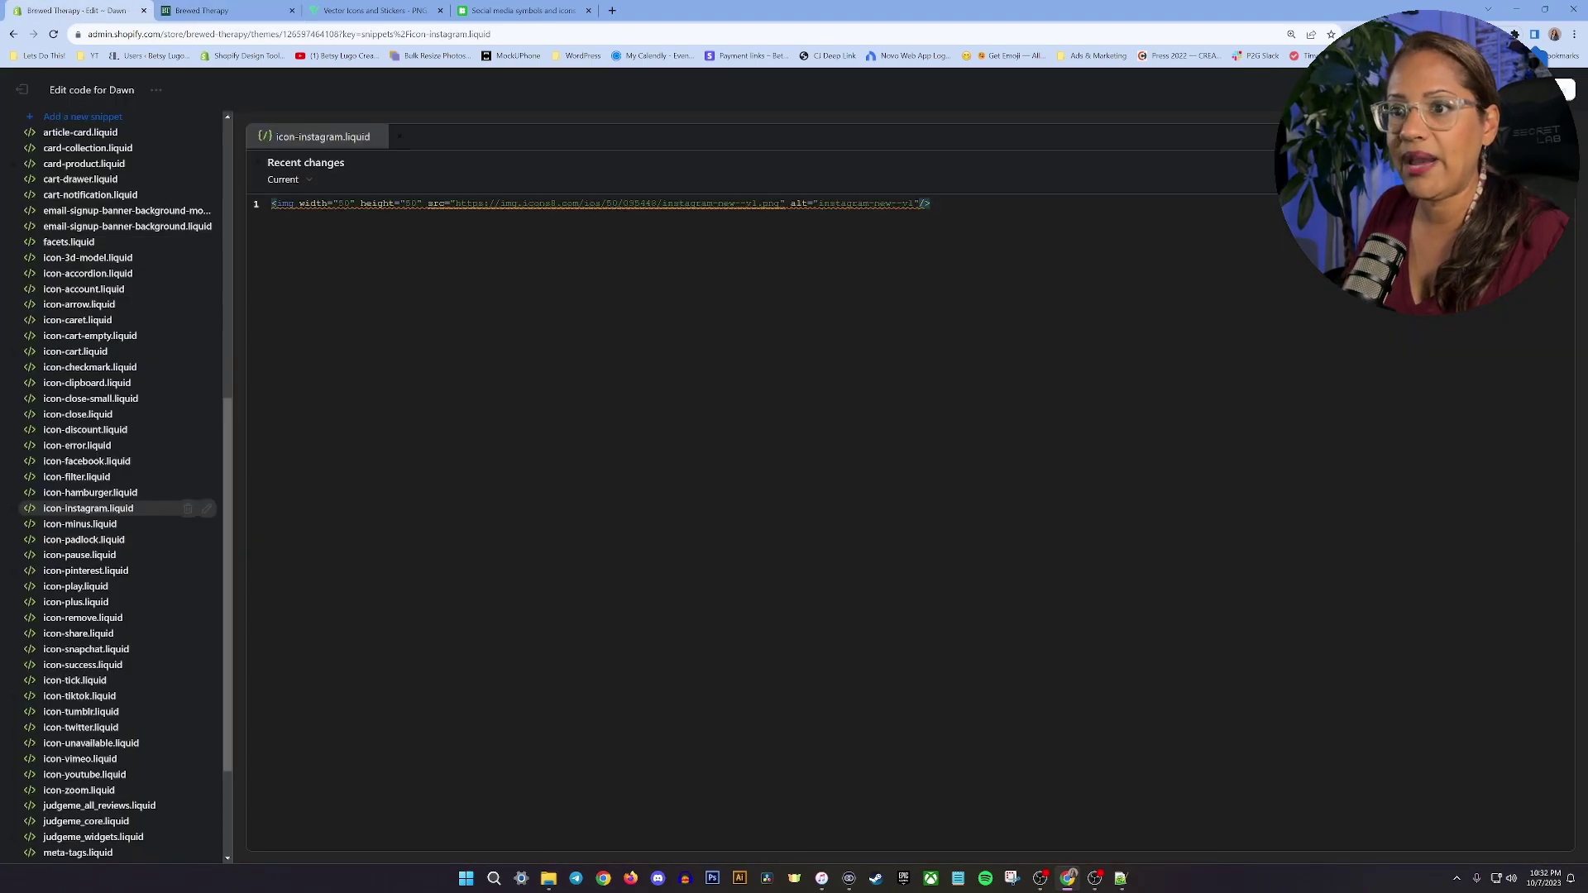
pyautogui.click(498, 302)
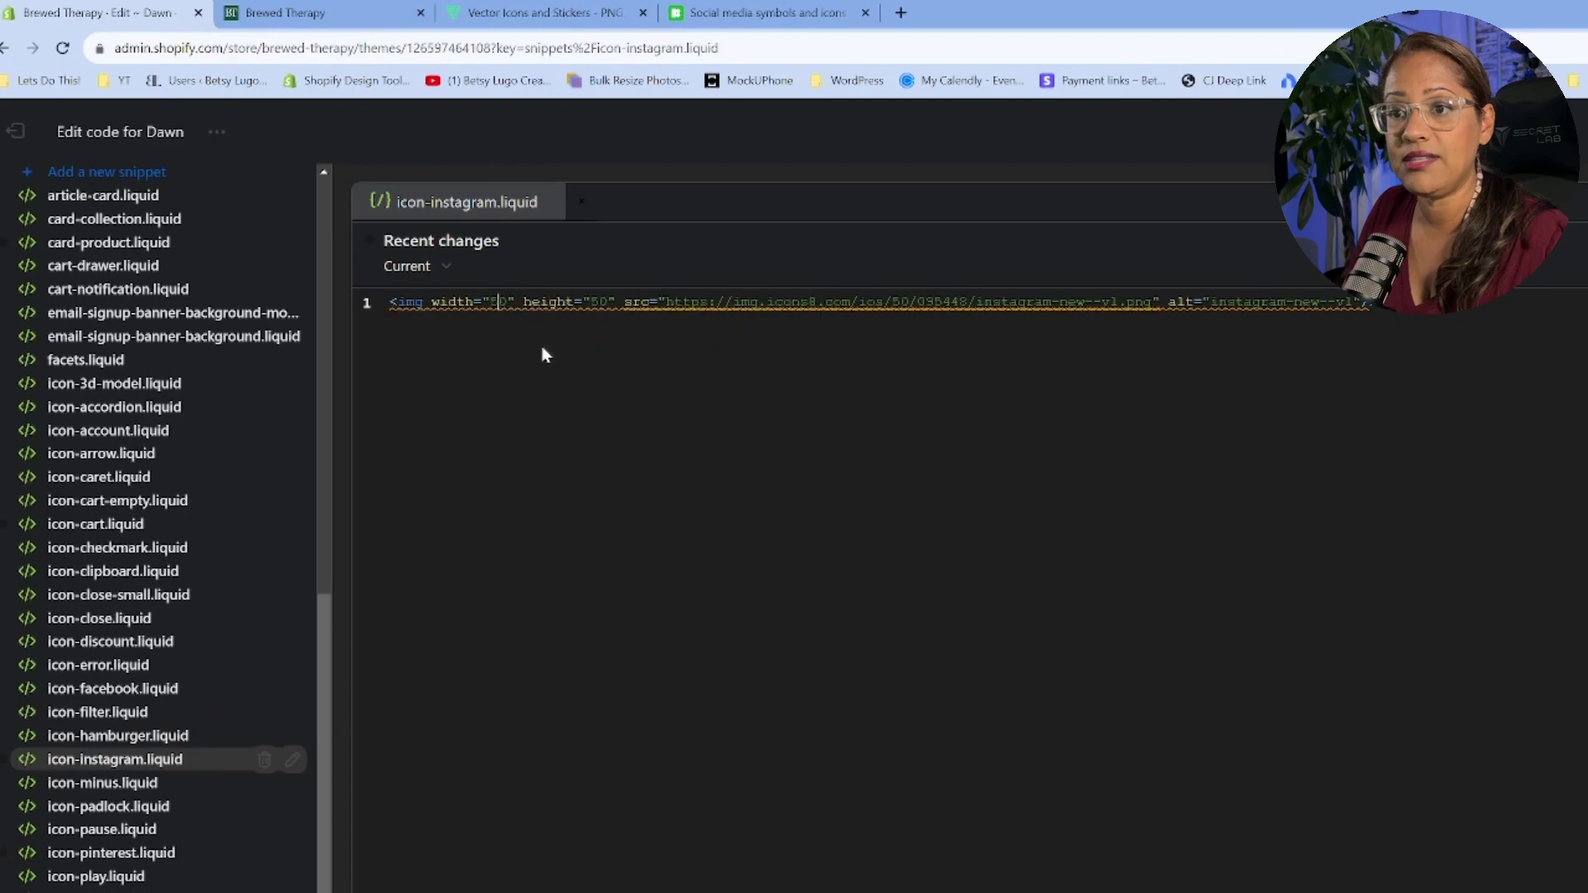
pyautogui.press('BackSpace')
pyautogui.write('4')
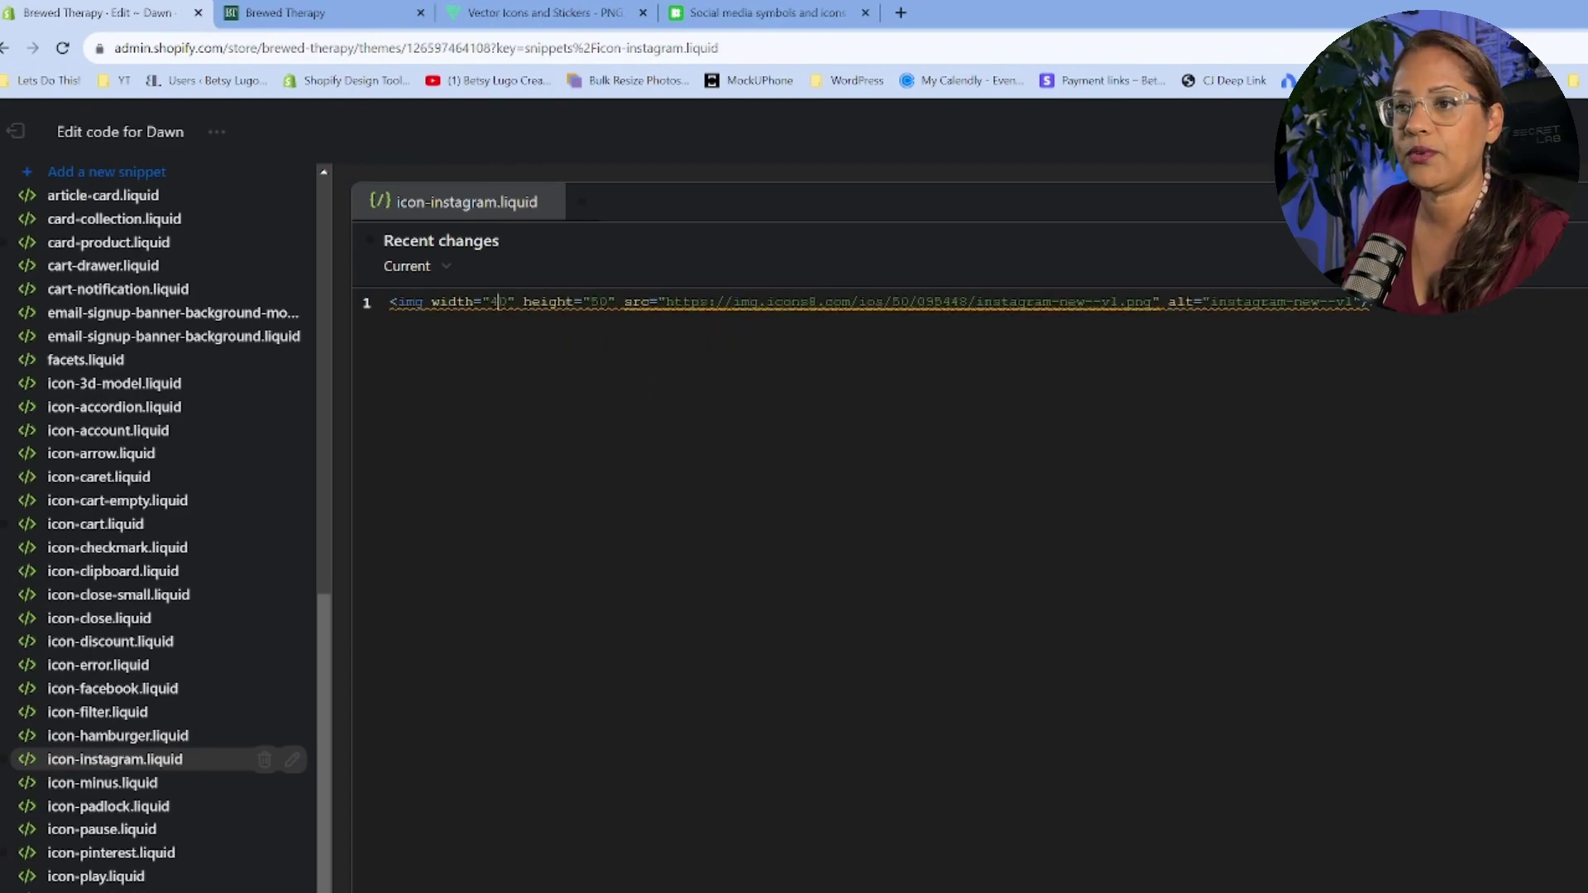
pyautogui.click(590, 303)
pyautogui.press('BackSpace')
pyautogui.write('4')
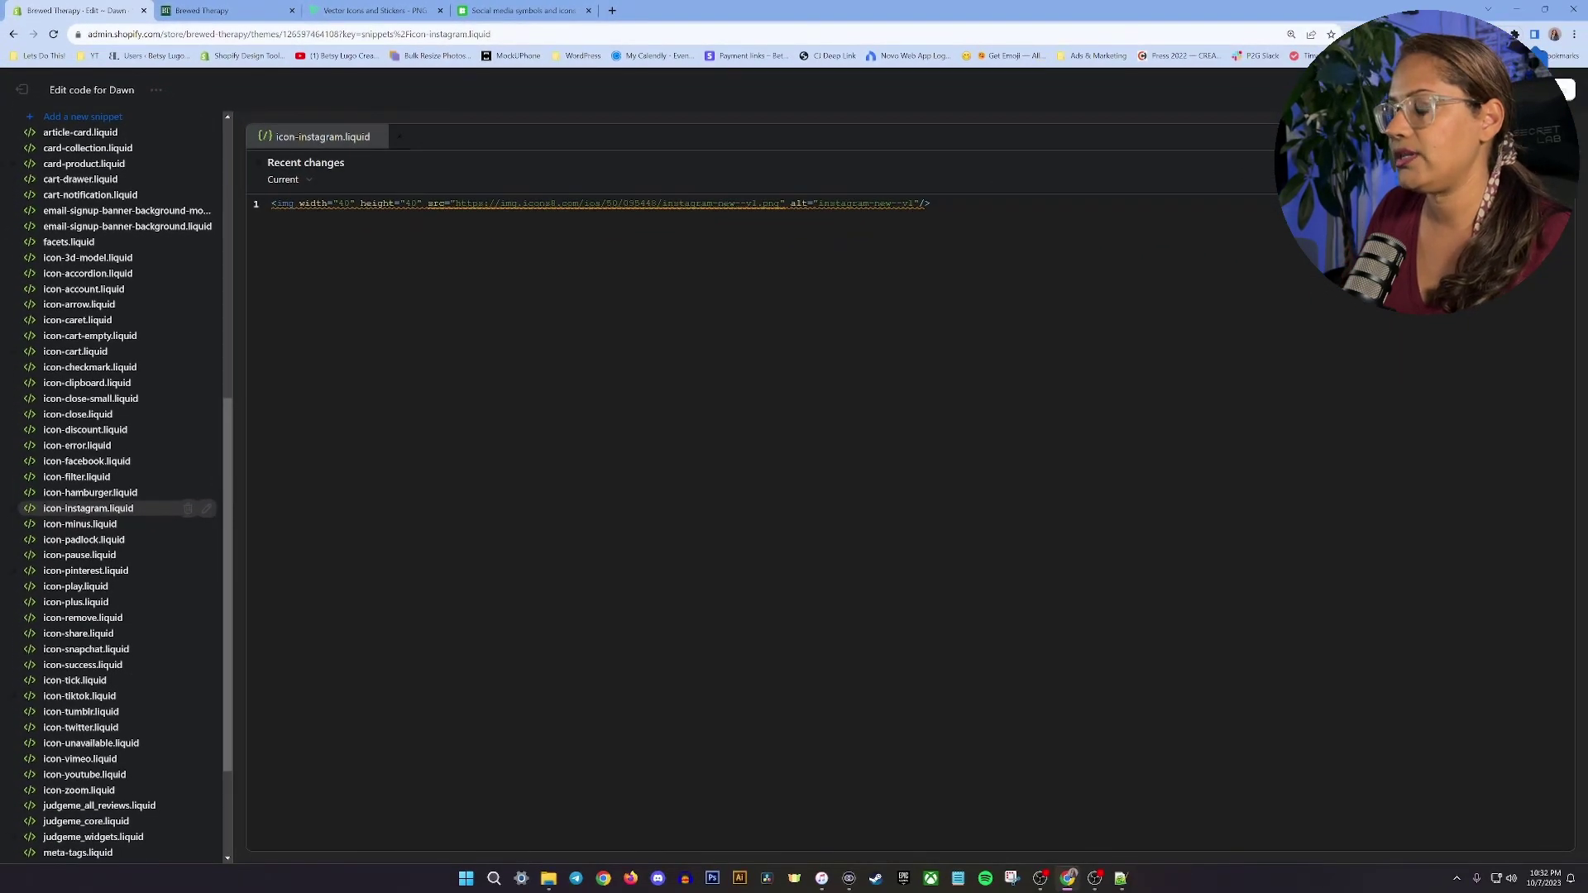
pyautogui.hotkey('ctrl', 's')
# Reload the storefront and check the size of the Instagram icon in the footer
pyautogui.click(245, 12)
pyautogui.click(54, 34)
pyautogui.scroll(-1, 1225, 409)
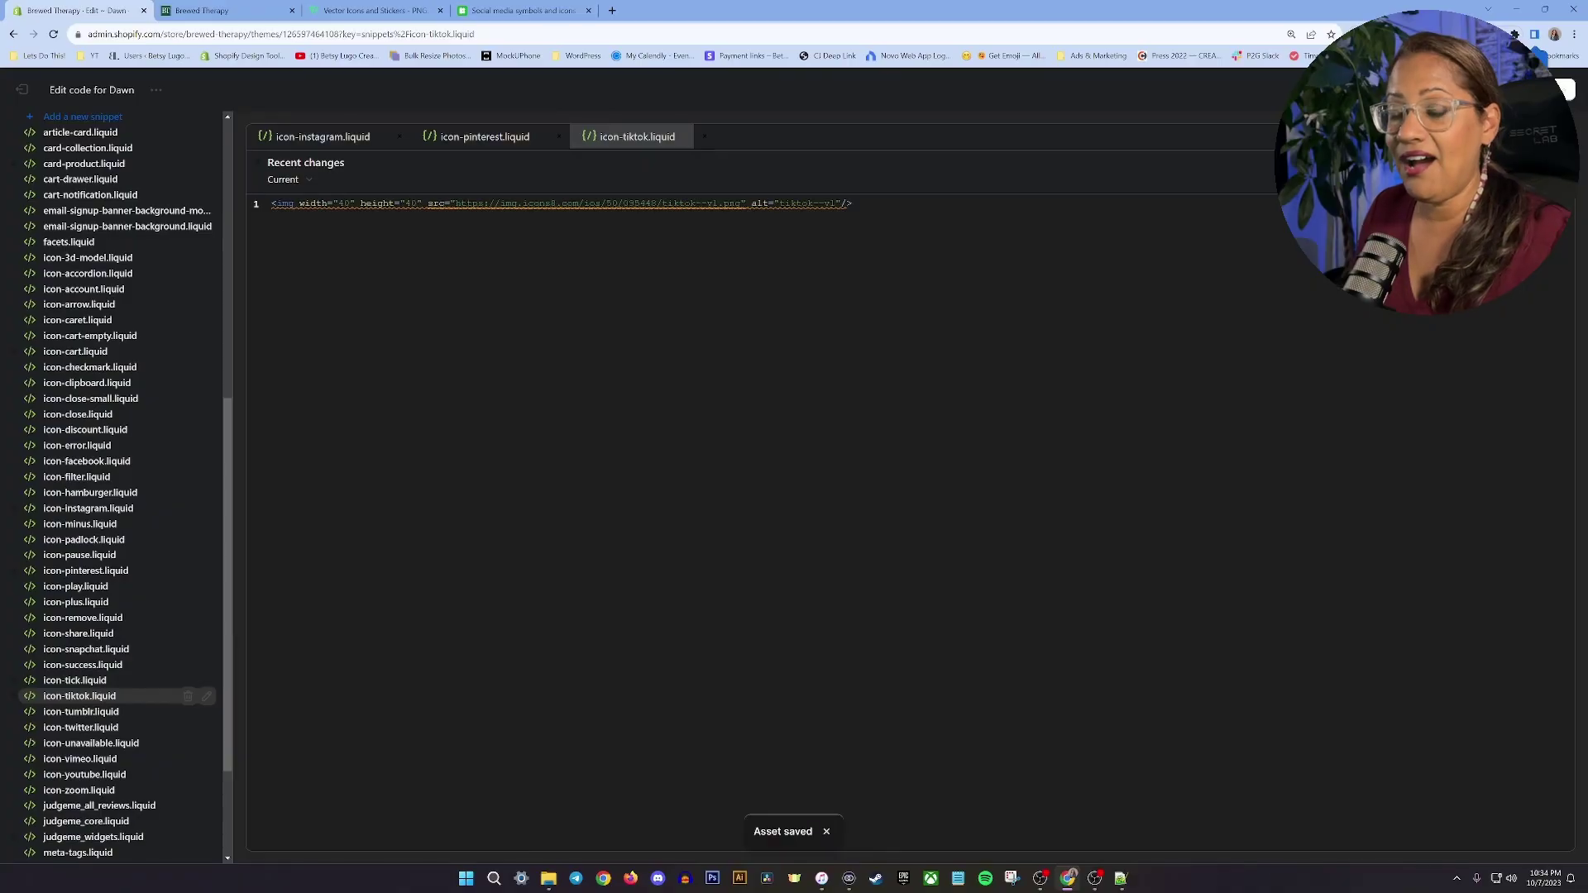
# Reload the storefront and compare the Pinterest, Instagram and TikTok icons in the footer
pyautogui.click(220, 10)
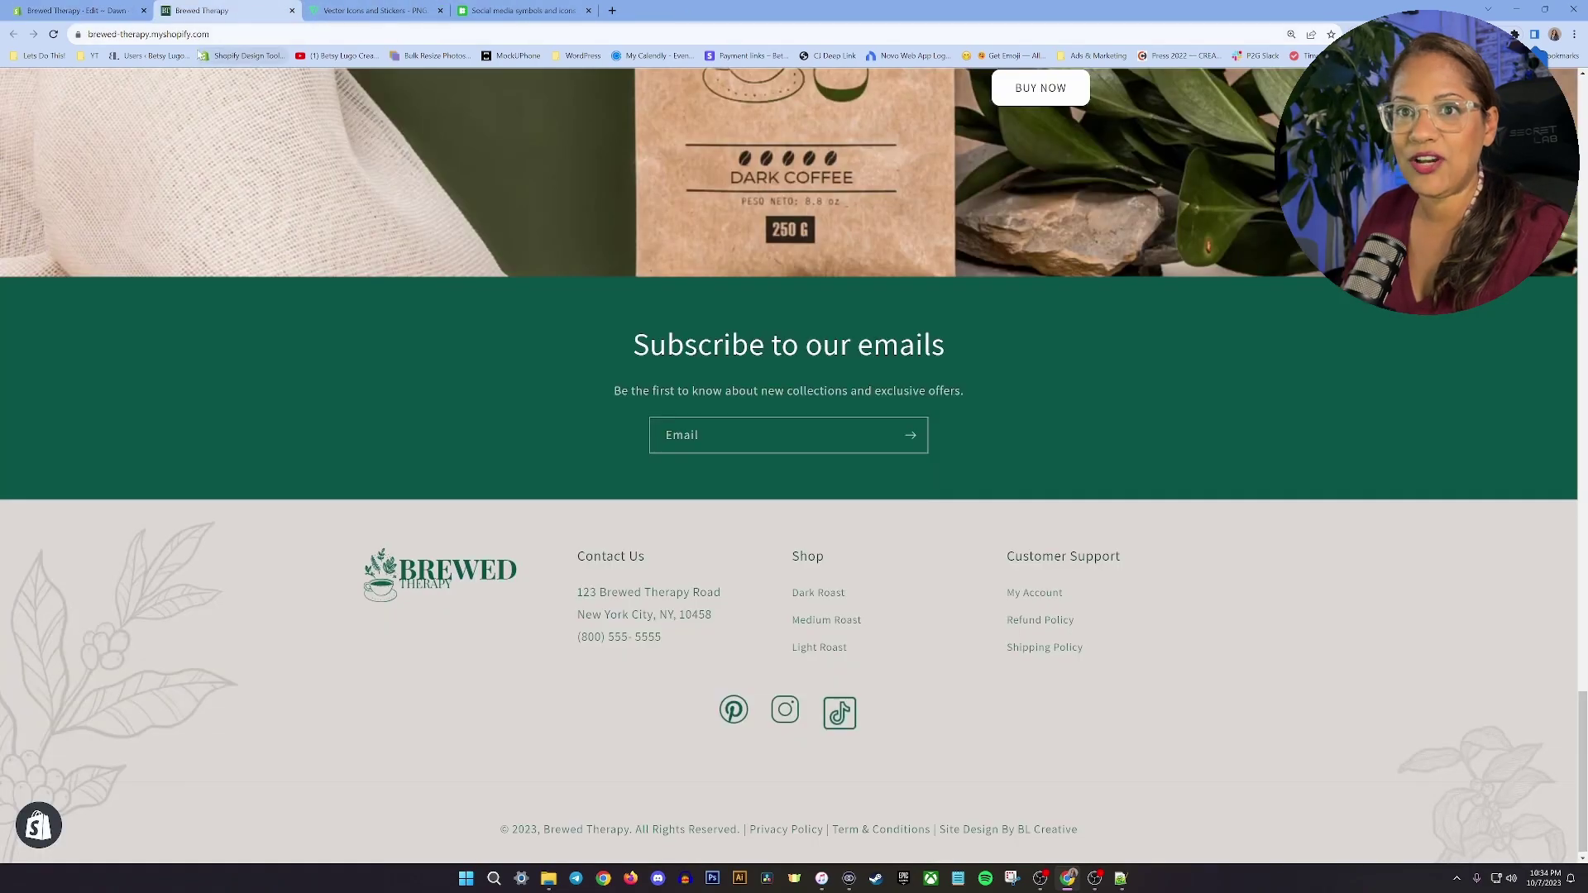
pyautogui.click(55, 35)
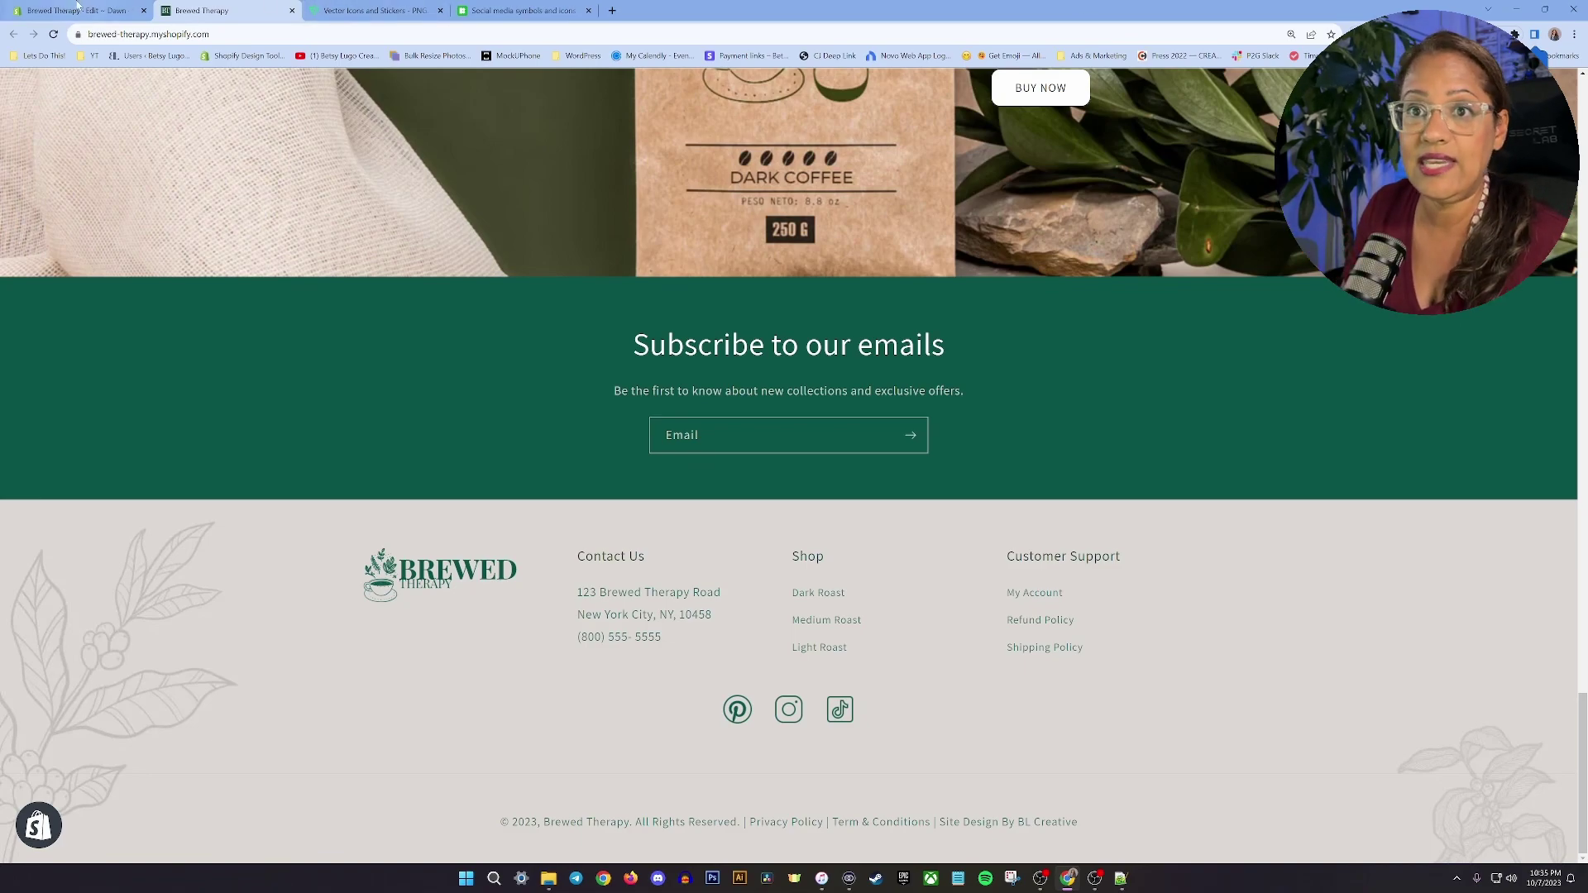
# Return to the theme code editor and look over the icon files in the snippets list
pyautogui.click(74, 10)
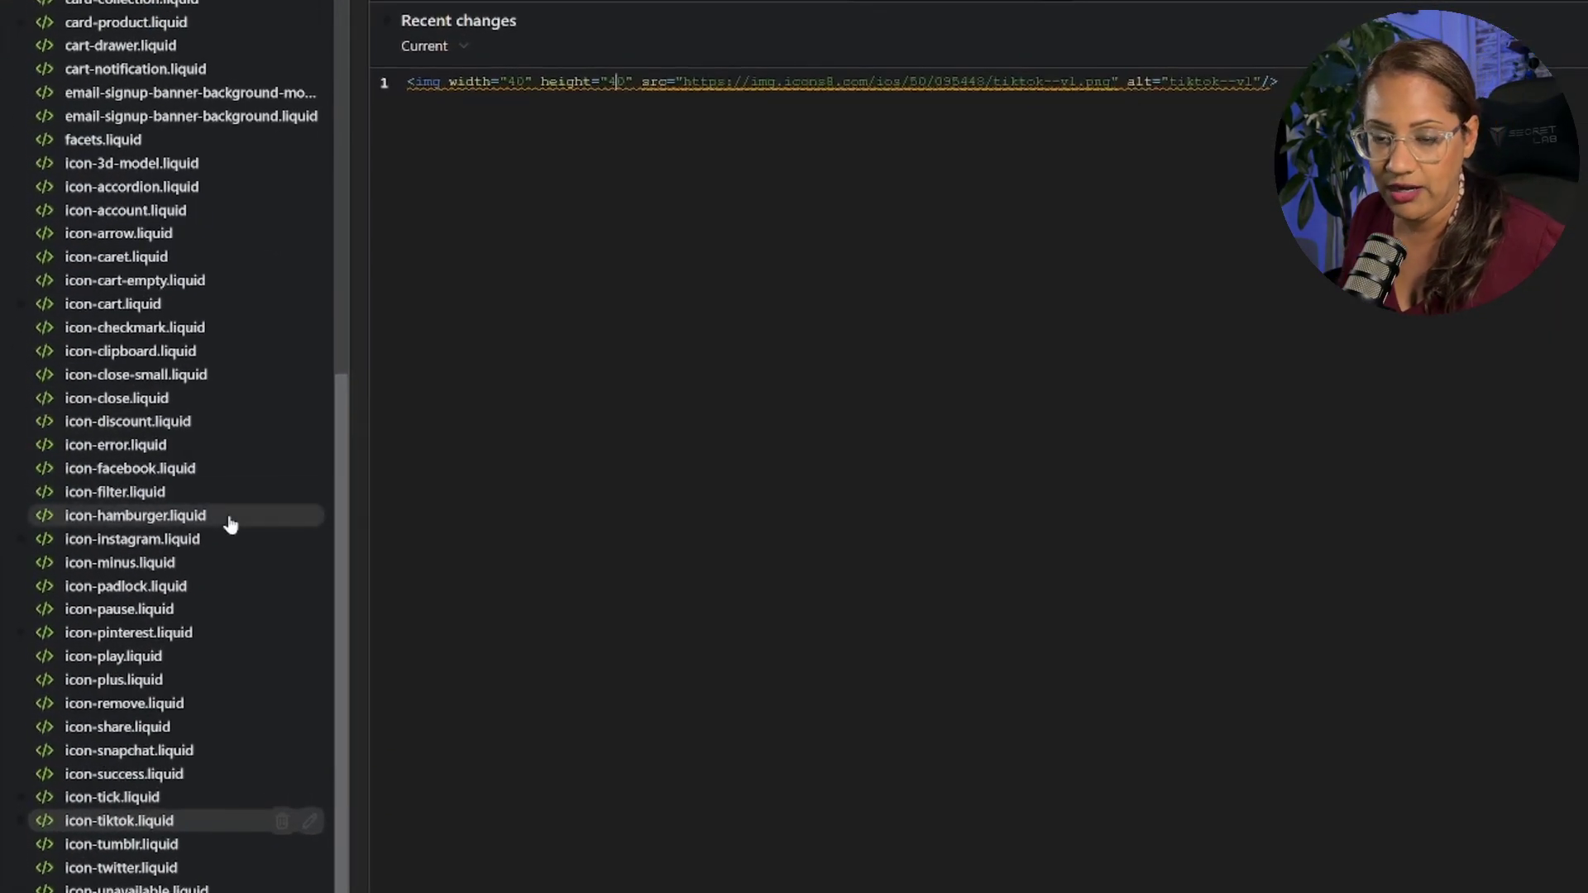
pyautogui.scroll(-1, 225, 516)
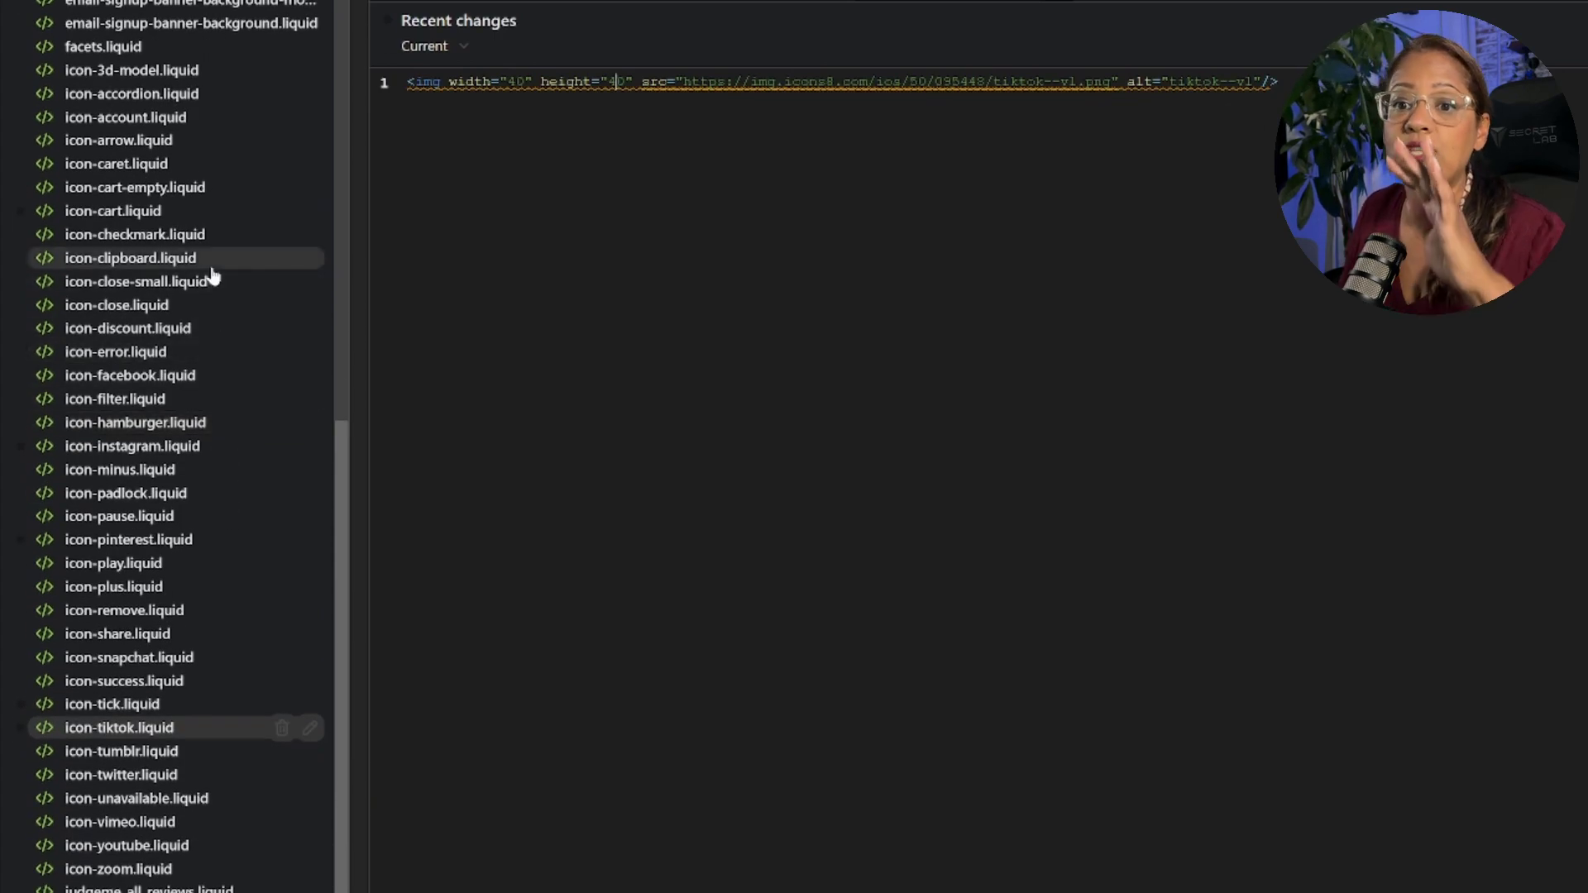